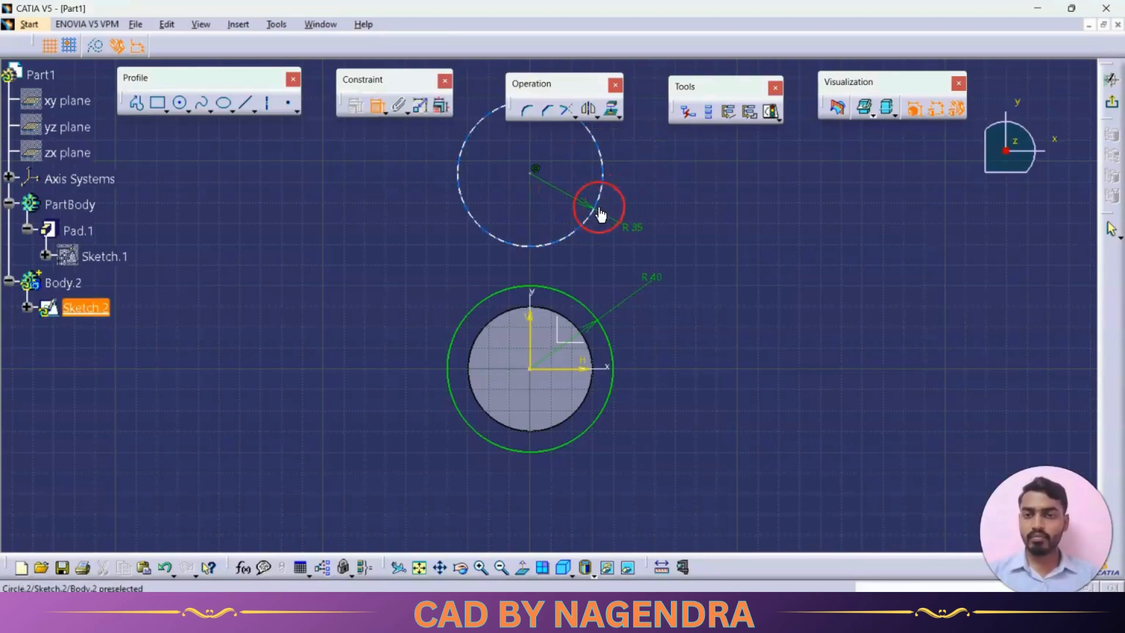
- Constrain the vertical distance between the centres of the R35 and R40 circles to 100 mm and check the reference drawing
{"action": "left_click", "coordinate": [593, 369]}
{"action": "double_click", "coordinate": [779, 283]}
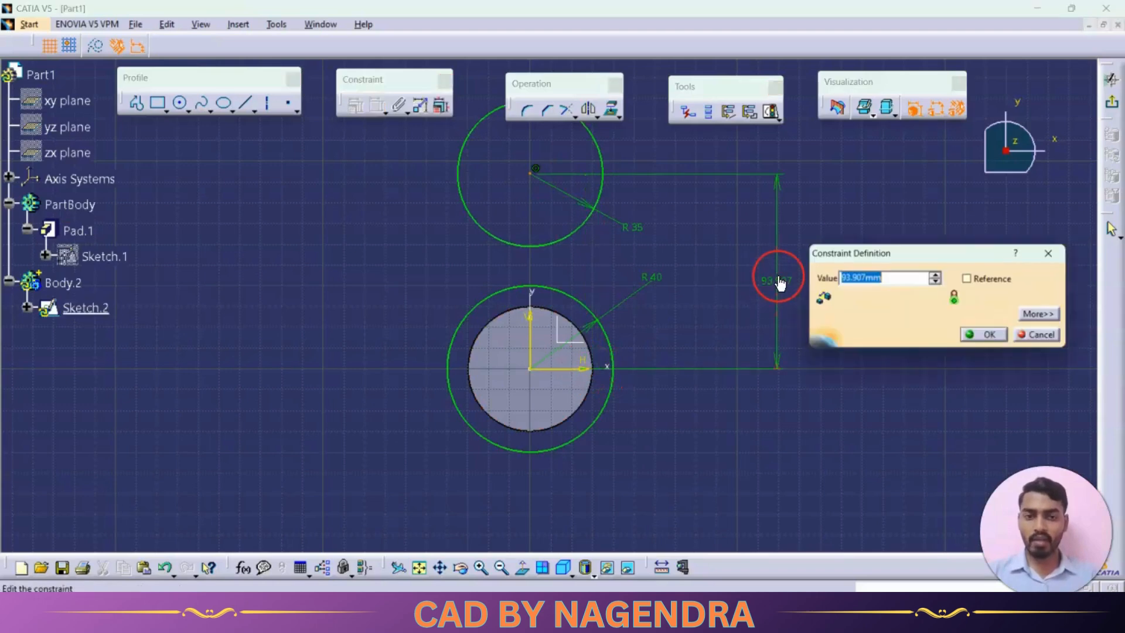
{"action": "key", "text": "Return"}
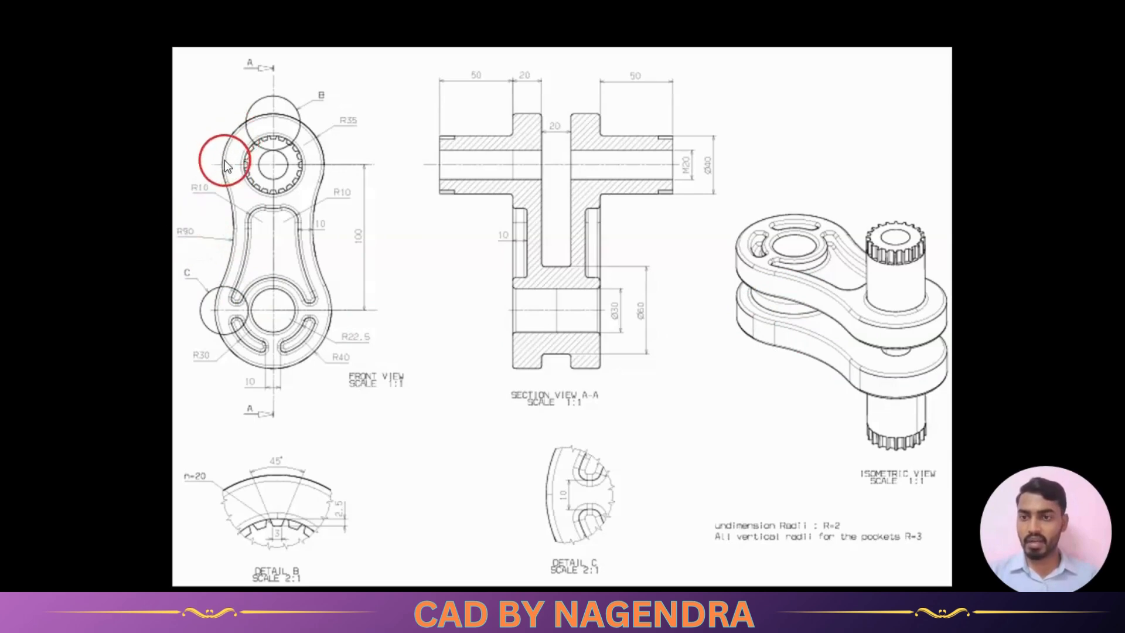
{"action": "key", "text": "alt+Tab"}
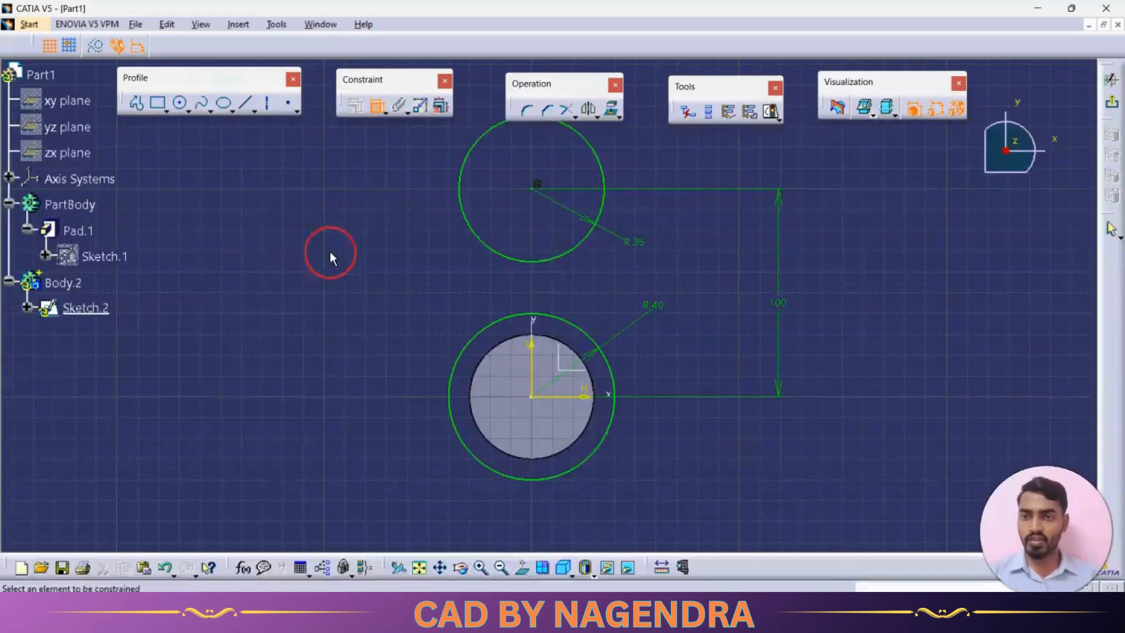
- Join the left sides of the two circles with an untrimmed tangent corner arc and set its radius to 90 mm
{"action": "left_click", "coordinate": [526, 112]}
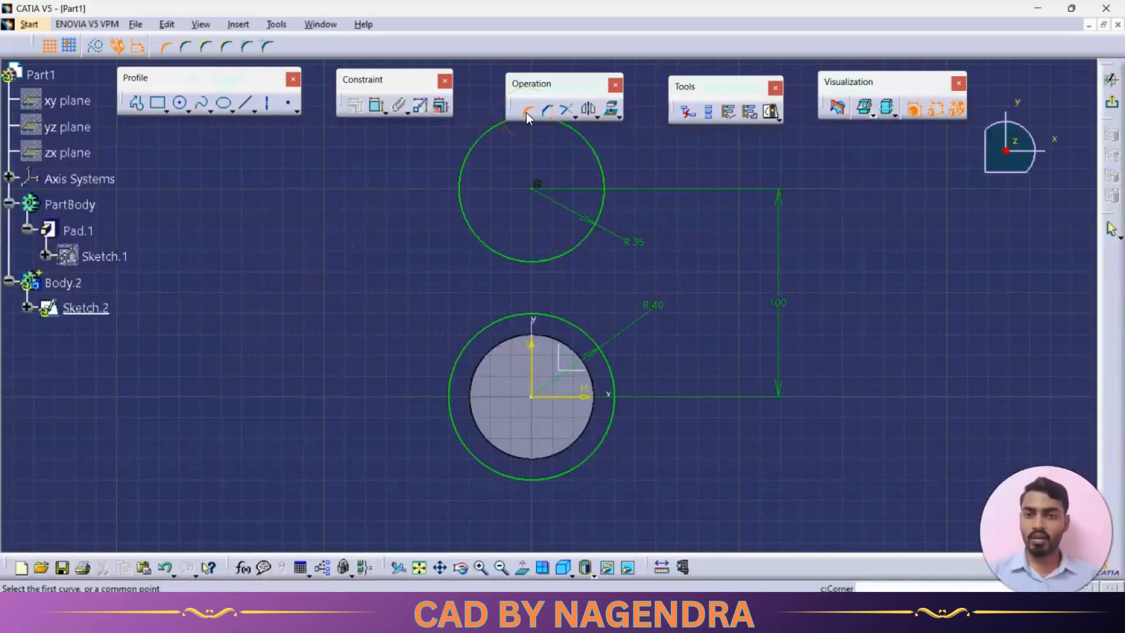
{"action": "left_click", "coordinate": [203, 50]}
{"action": "left_click", "coordinate": [460, 183]}
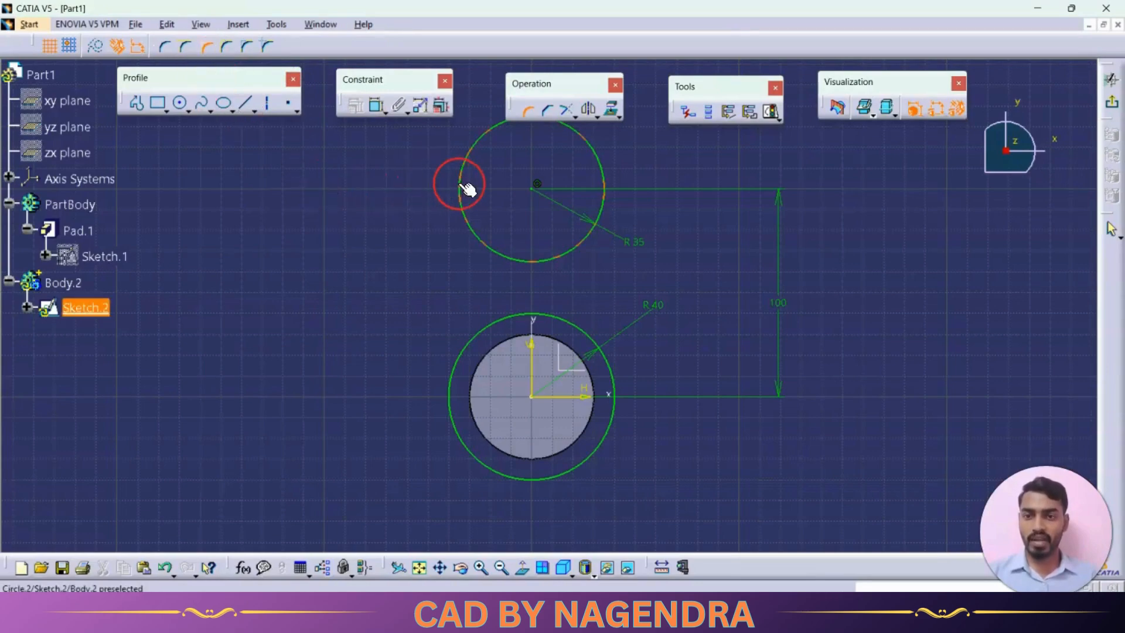
{"action": "left_click", "coordinate": [461, 368]}
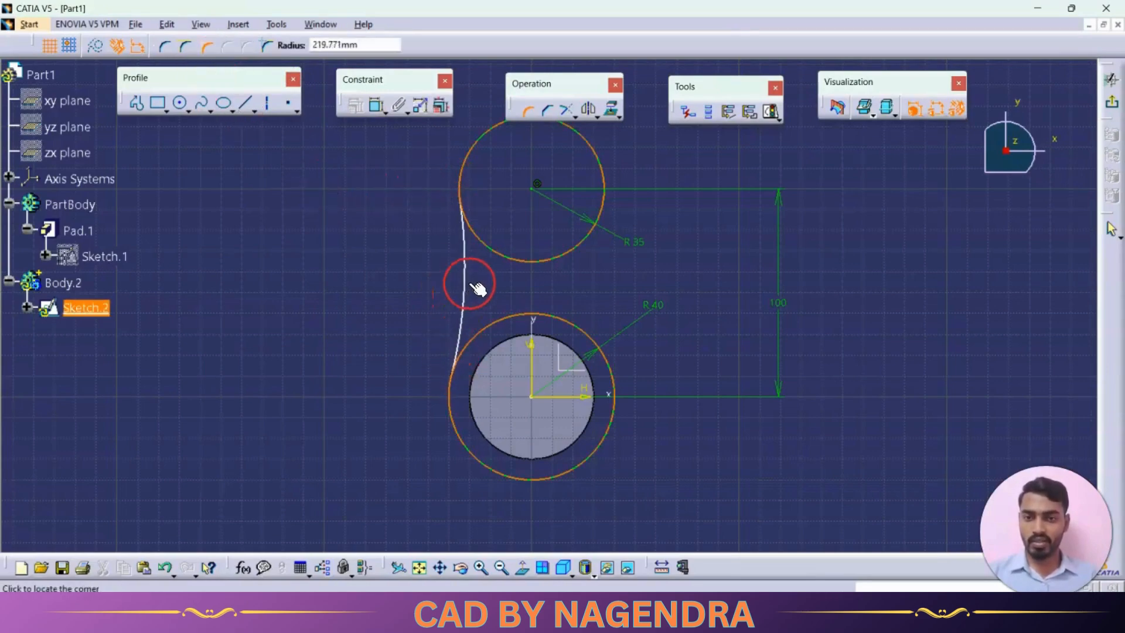
{"action": "left_click", "coordinate": [468, 284]}
{"action": "double_click", "coordinate": [443, 285]}
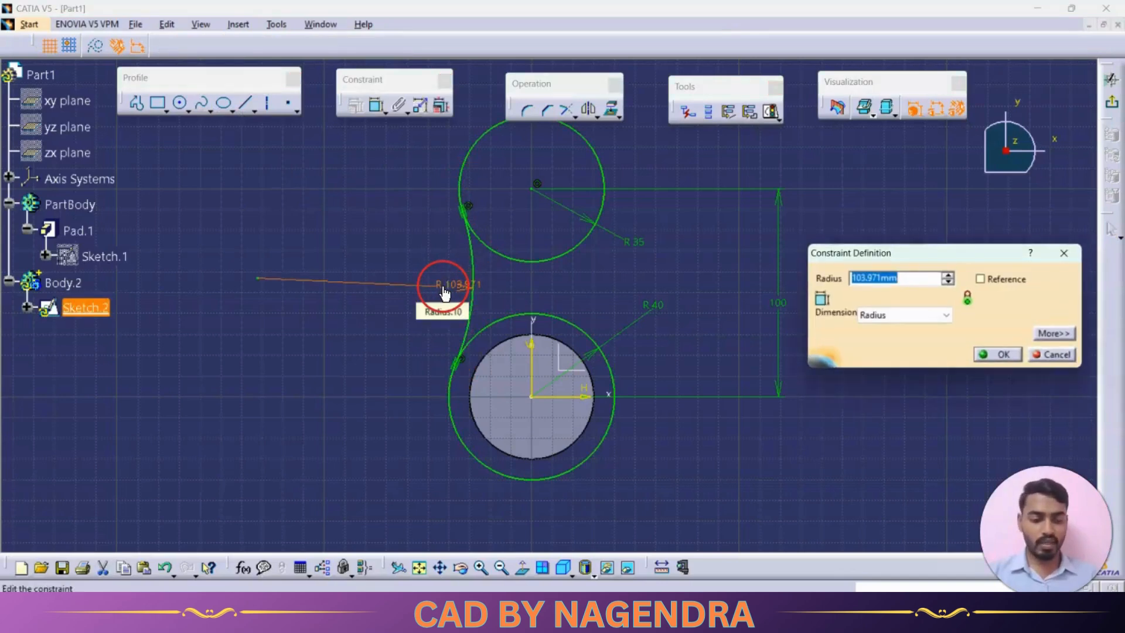
{"action": "type", "text": "90"}
{"action": "key", "text": "Return"}
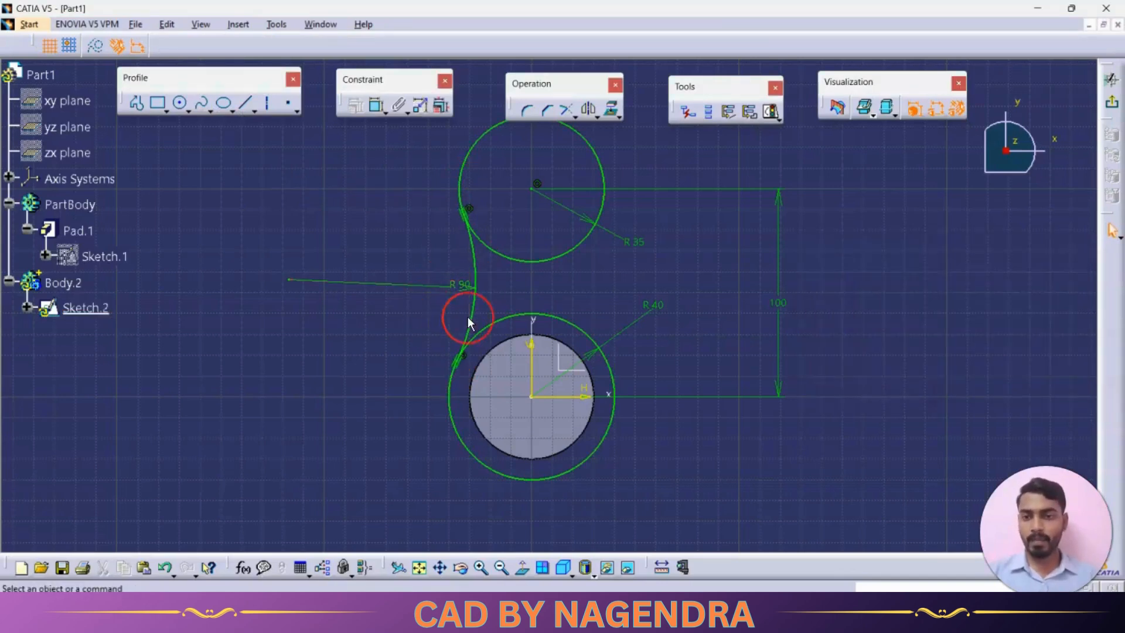
- Mirror the R90 arc about the vertical axis and move the R40 dimension below the lower circle
{"action": "left_click", "coordinate": [476, 286]}
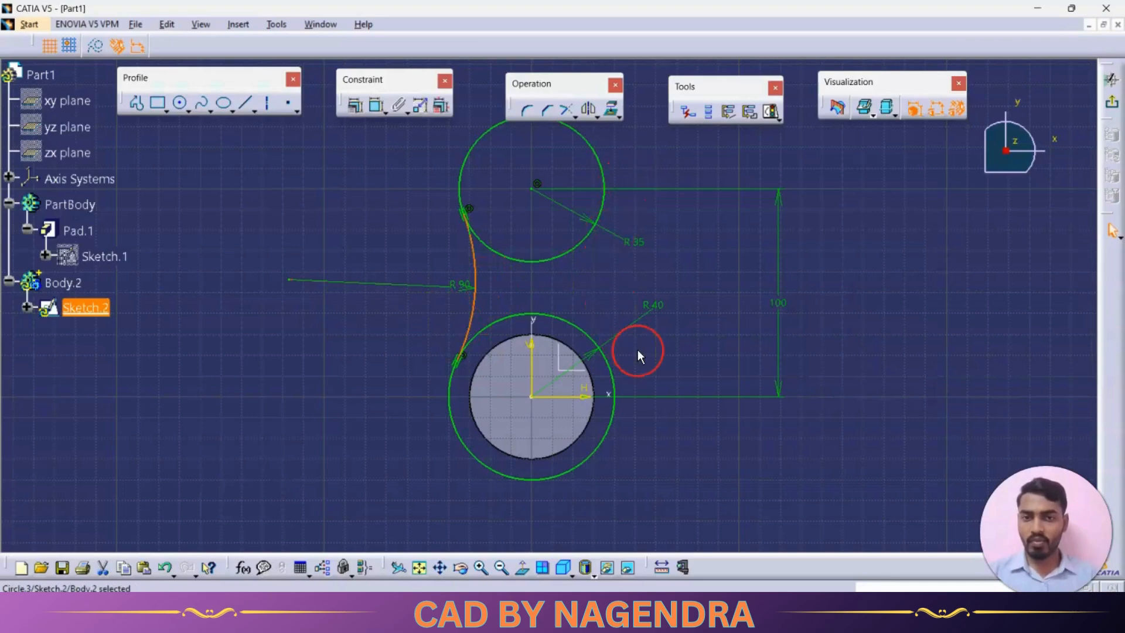
{"action": "left_click", "coordinate": [589, 109]}
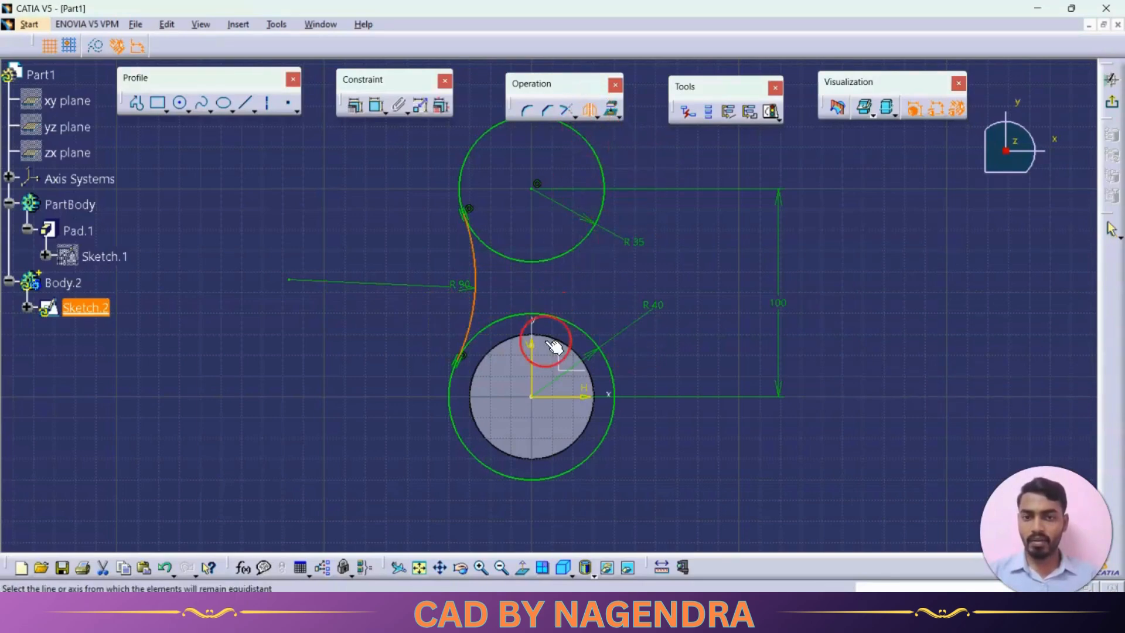
{"action": "left_click", "coordinate": [539, 355]}
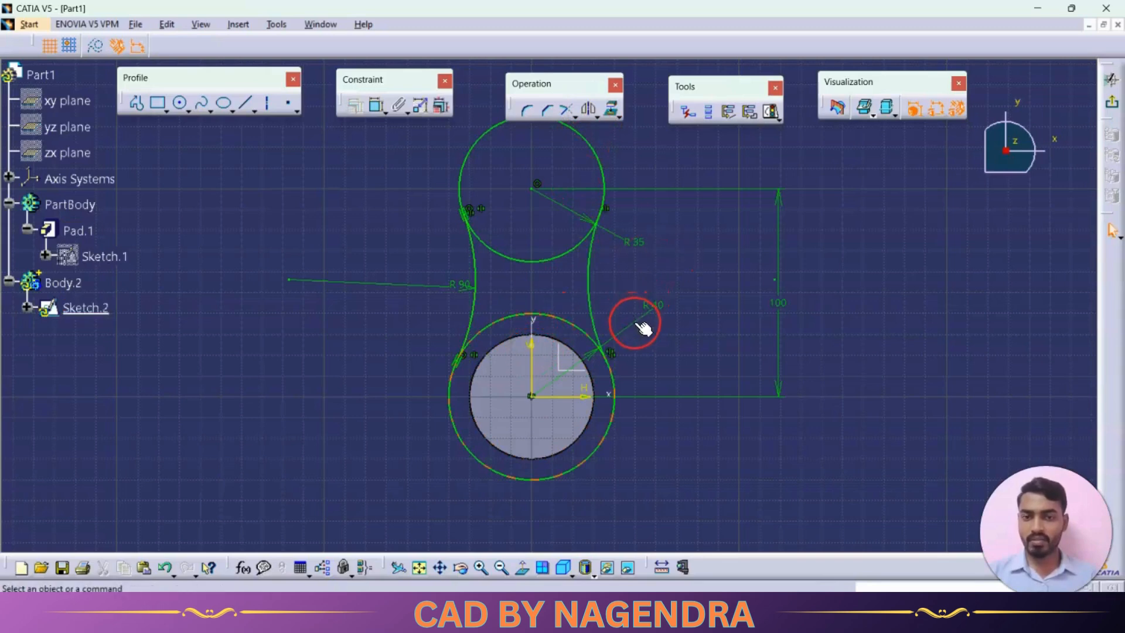
{"action": "left_click_drag", "start_coordinate": [643, 329], "coordinate": [662, 495]}
- Quick Trim the inner arcs of both circles between the R90 arcs to leave one closed link outline
{"action": "left_click", "coordinate": [569, 115]}
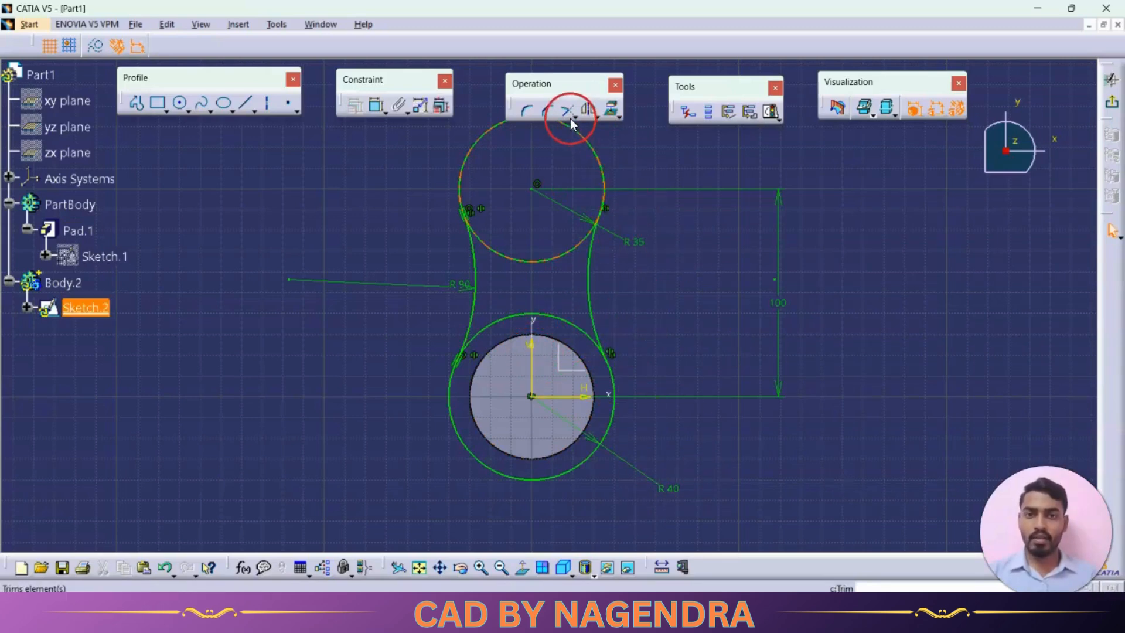
{"action": "left_click", "coordinate": [576, 115]}
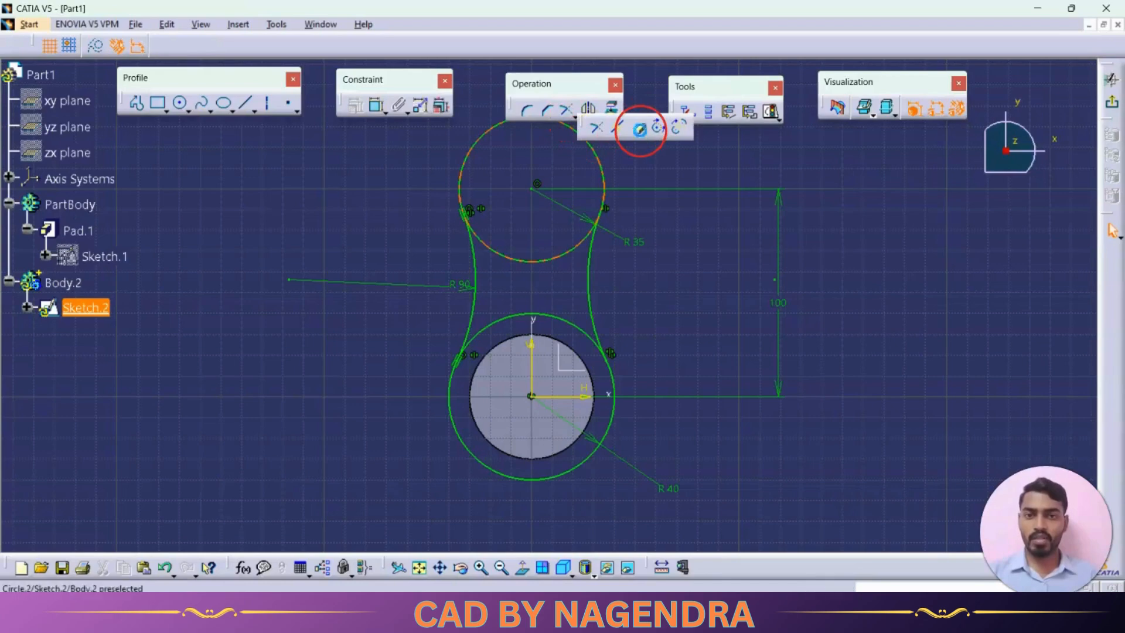
{"action": "left_click", "coordinate": [641, 131]}
{"action": "left_click", "coordinate": [548, 260]}
{"action": "left_click", "coordinate": [553, 316]}
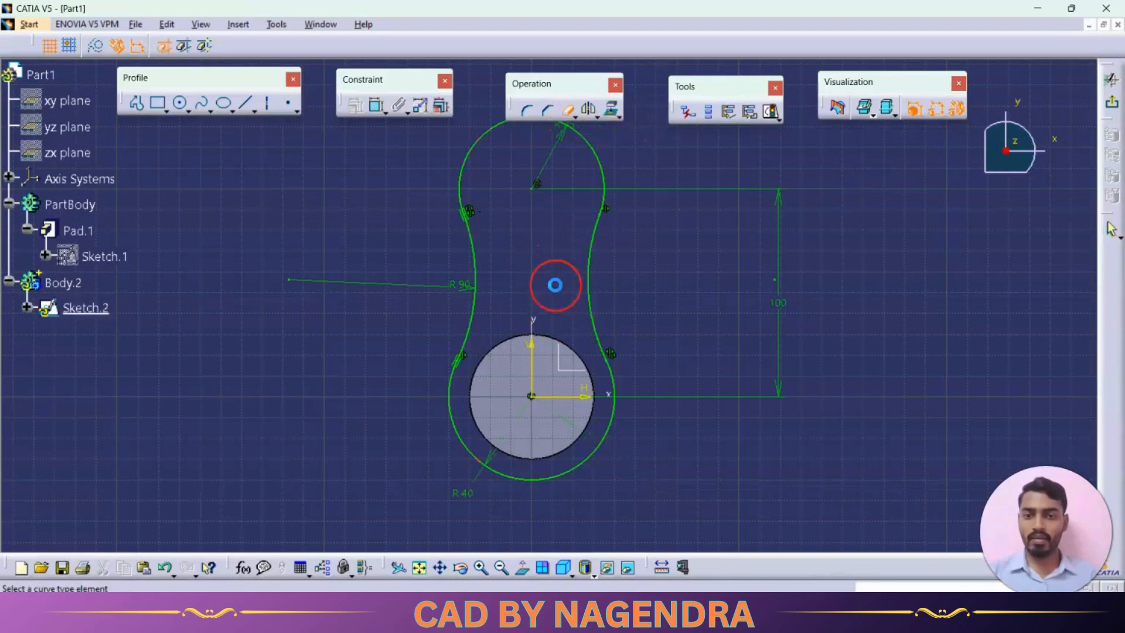
{"action": "middle_click_drag", "start_coordinate": [655, 268], "coordinate": [620, 301]}
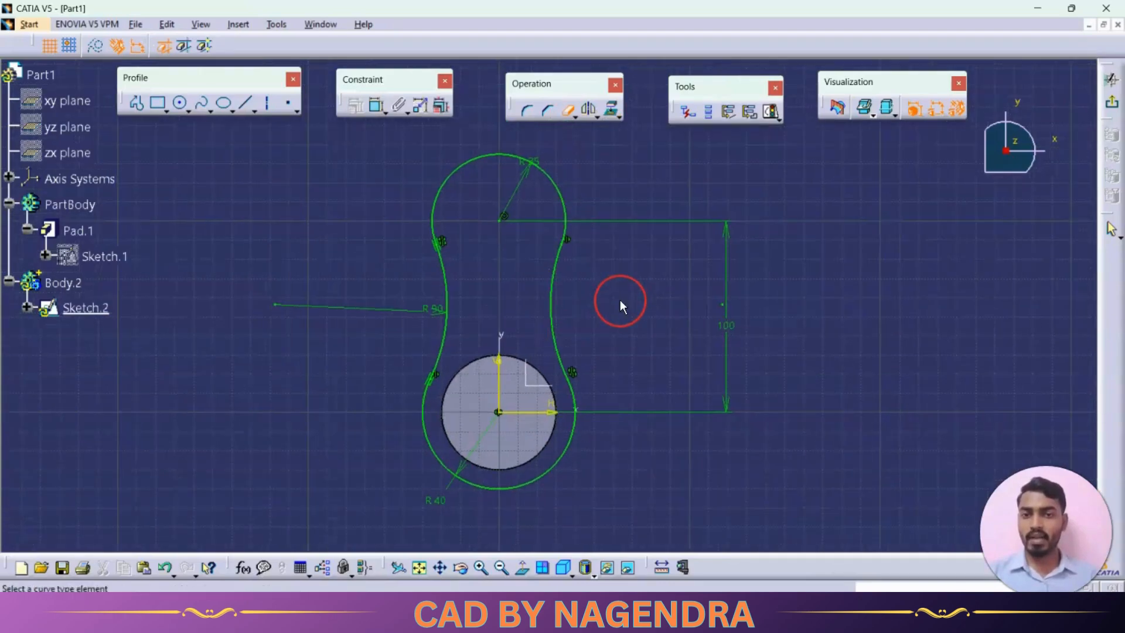
- Check the sketch's solving status and run Sketch Analysis on the geometry to verify that the profile is closed
{"action": "left_click", "coordinate": [771, 112]}
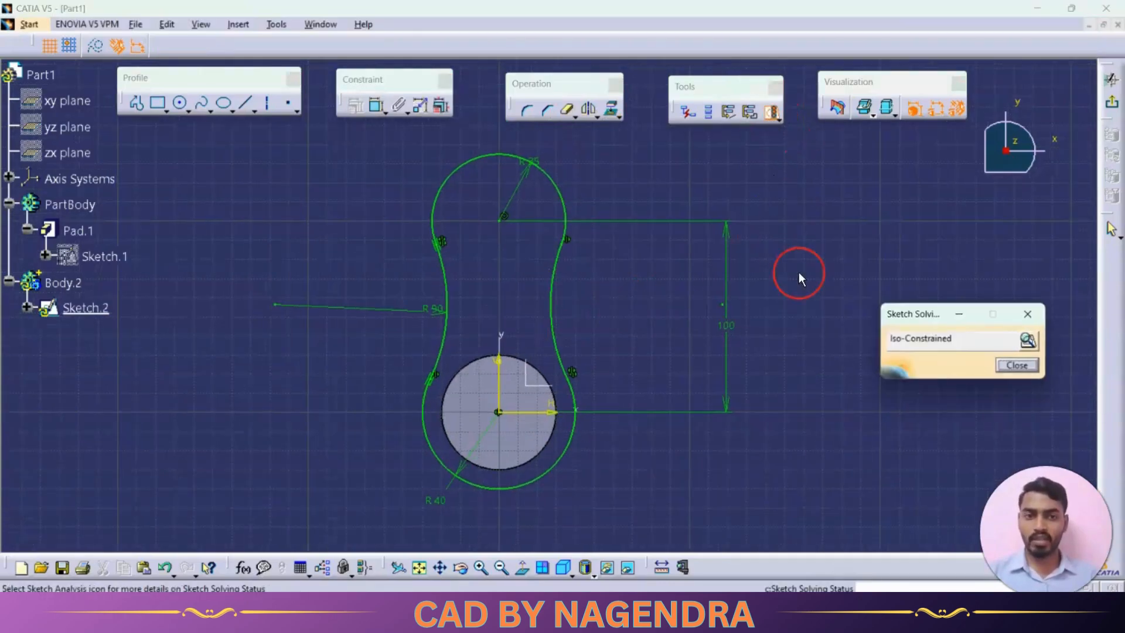
{"action": "left_click", "coordinate": [1028, 339]}
{"action": "left_click", "coordinate": [724, 113]}
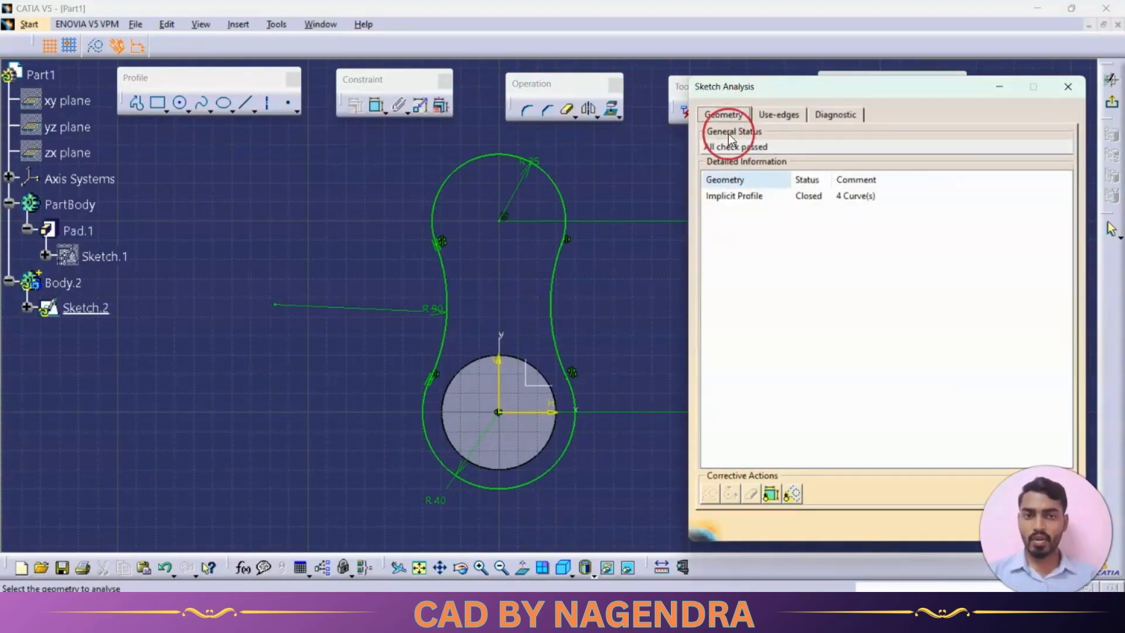
{"action": "left_click", "coordinate": [816, 197]}
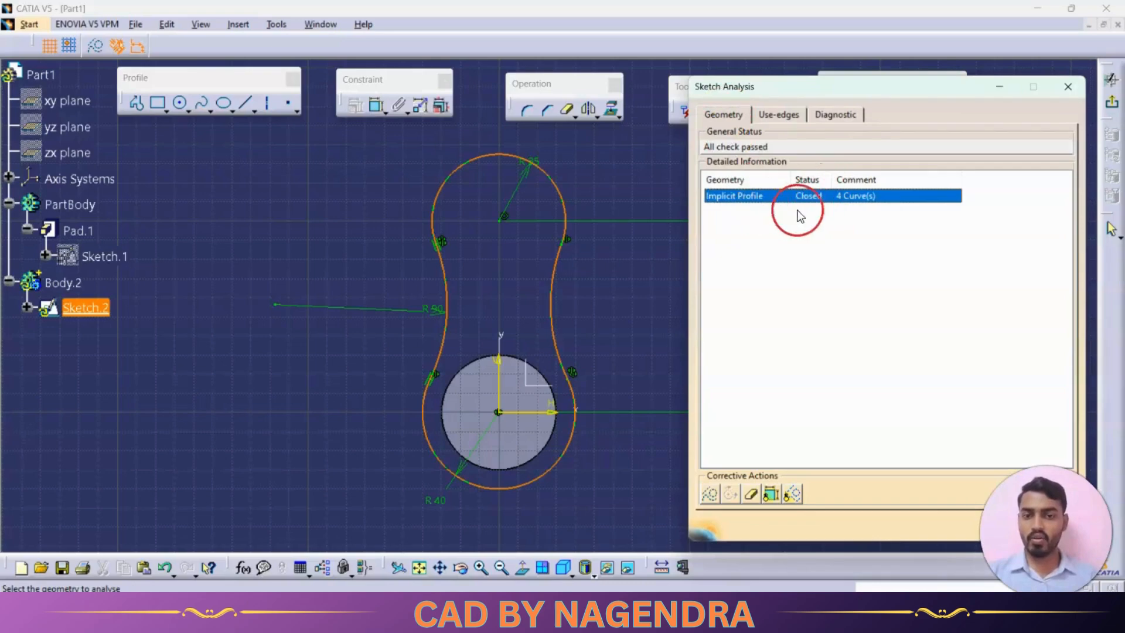
{"action": "left_click", "coordinate": [1067, 86]}
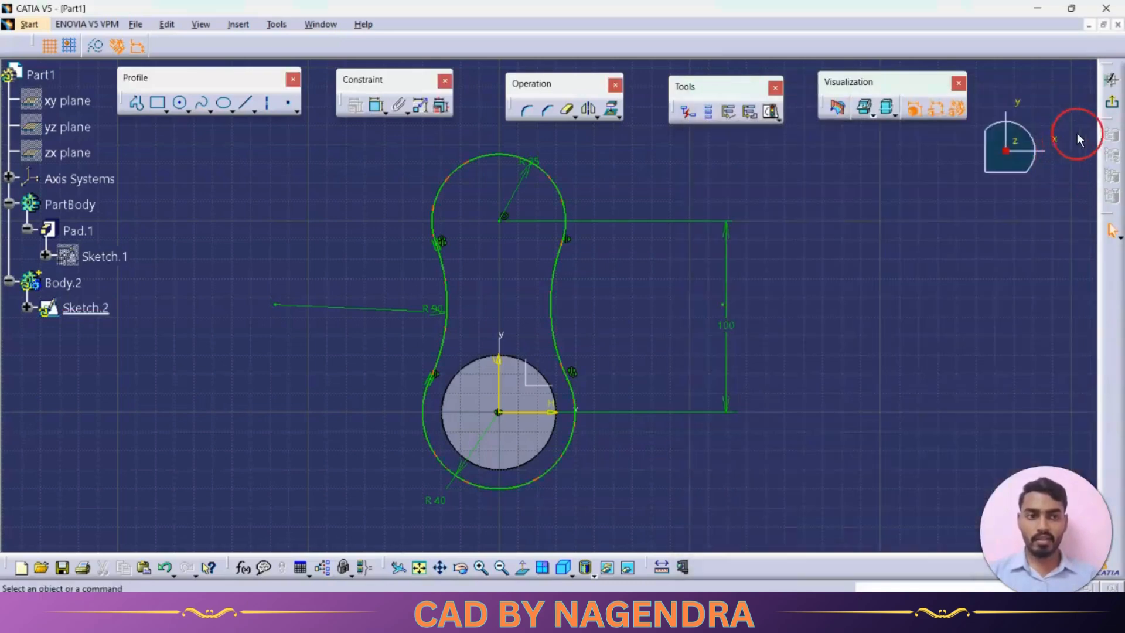
- Exit the link outline sketch, check the thickness in the drawing, and pad the profile 20 mm in Body.2
{"action": "left_click", "coordinate": [1107, 111]}
{"action": "key", "text": "alt+Tab"}
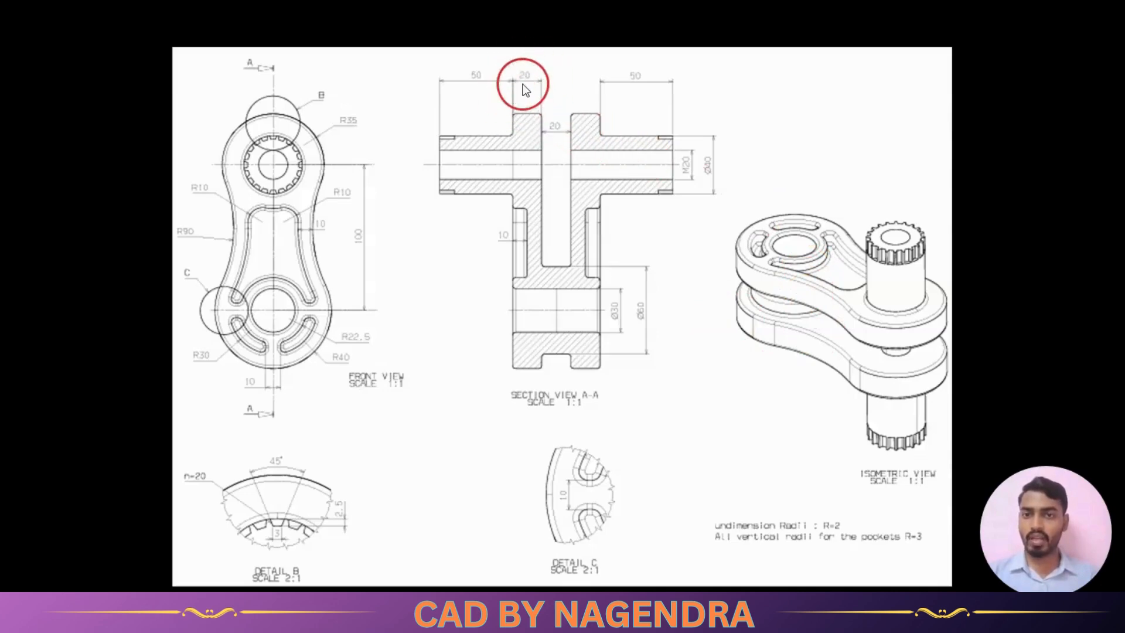
{"action": "key", "text": "alt+Tab"}
{"action": "left_click", "coordinate": [170, 78]}
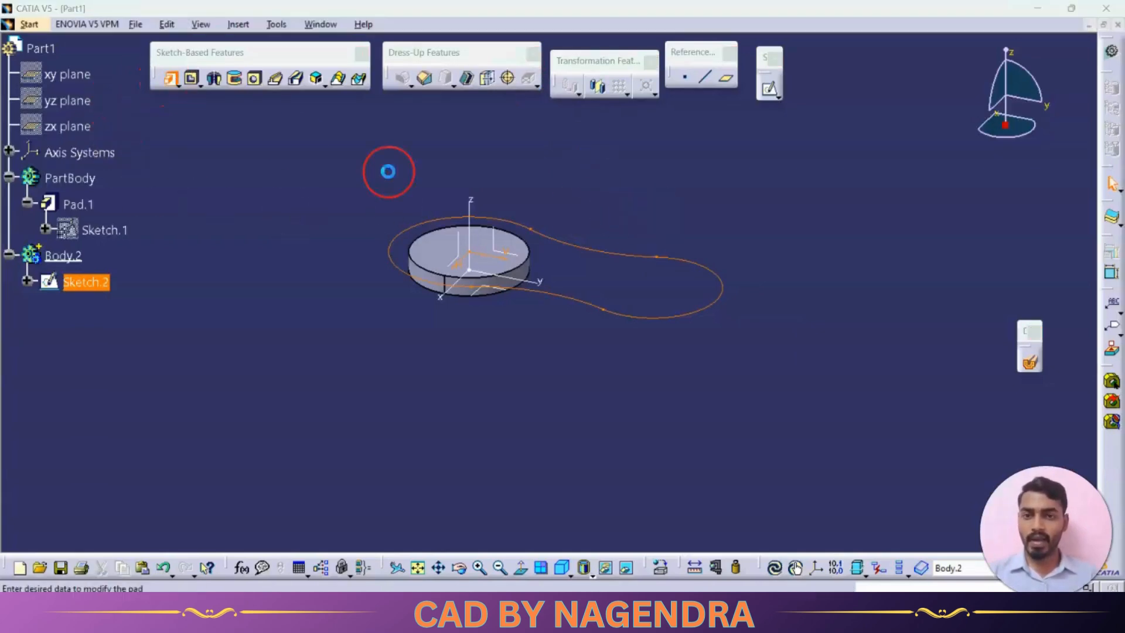
{"action": "type", "text": "20"}
{"action": "key", "text": "Return"}
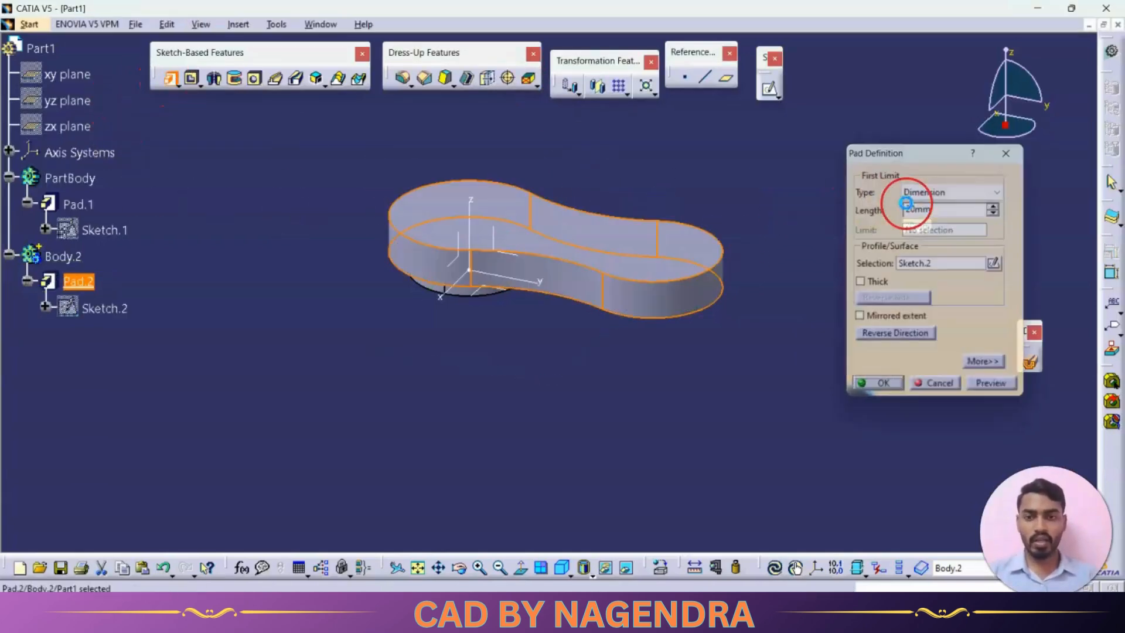
- Merge Body.2 into PartBody with the Boolean Add operation and inspect the resulting feature structure
{"action": "mouse_move", "coordinate": [734, 345]}
{"action": "middle_mouse_down"}
{"action": "mouse_move", "coordinate": [470, 188]}
{"action": "mouse_move", "coordinate": [742, 362]}
{"action": "middle_mouse_up"}
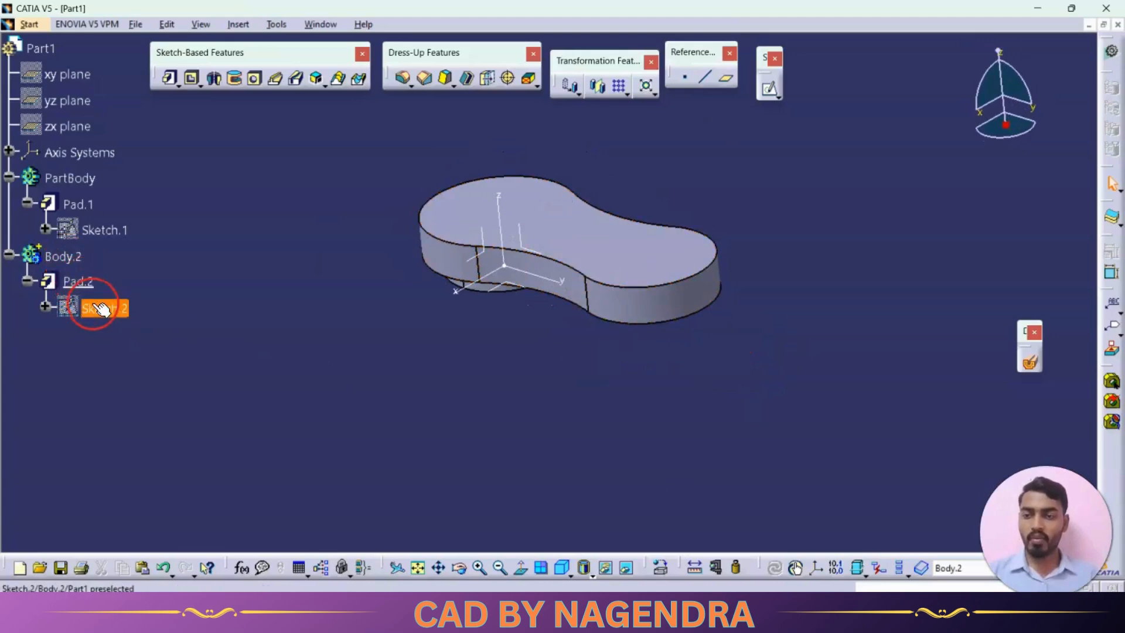
{"action": "middle_click_drag", "start_coordinate": [527, 334], "coordinate": [498, 293]}
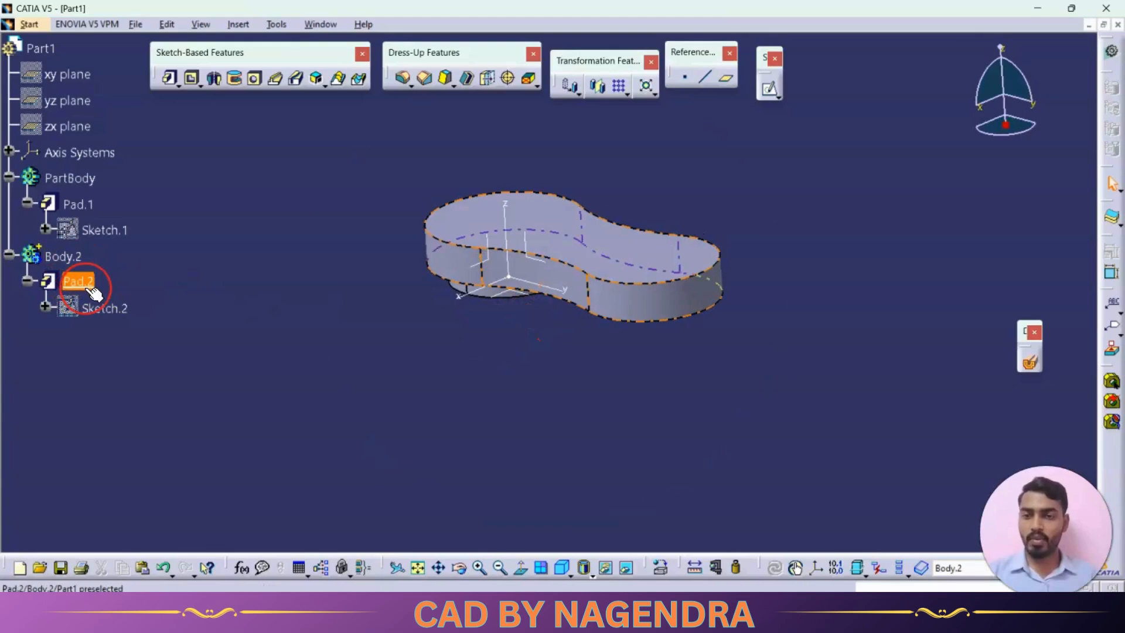
{"action": "middle_click_drag", "start_coordinate": [459, 304], "coordinate": [491, 347]}
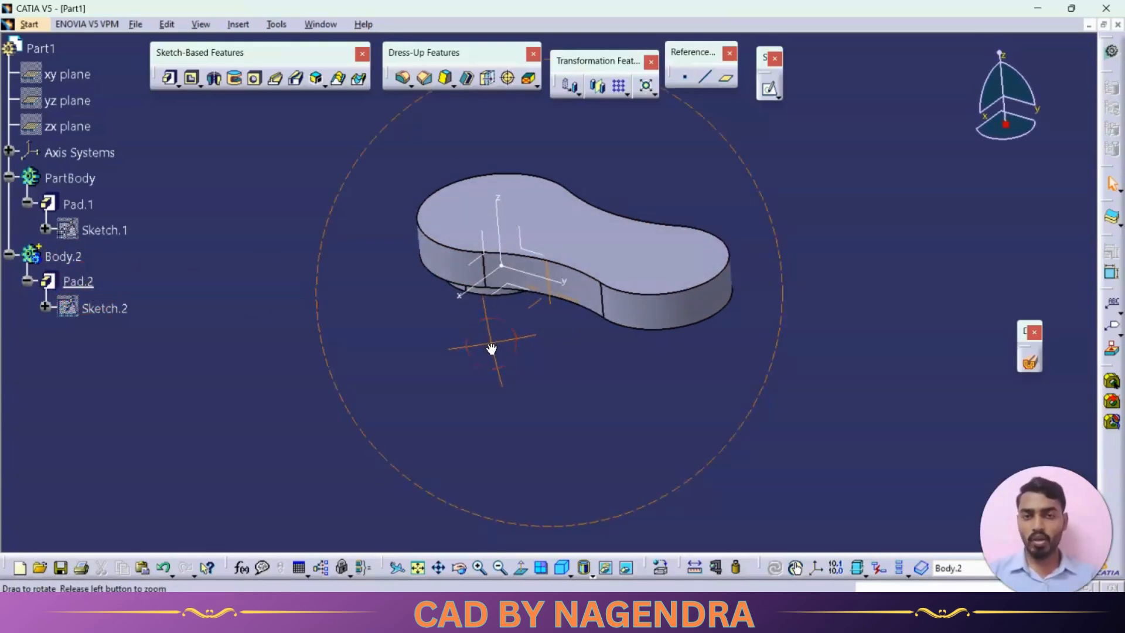
{"action": "mouse_move", "coordinate": [491, 348]}
{"action": "middle_mouse_down"}
{"action": "mouse_move", "coordinate": [477, 357]}
{"action": "mouse_move", "coordinate": [670, 334]}
{"action": "mouse_move", "coordinate": [615, 299]}
{"action": "mouse_move", "coordinate": [580, 346]}
{"action": "mouse_move", "coordinate": [590, 322]}
{"action": "middle_mouse_up"}
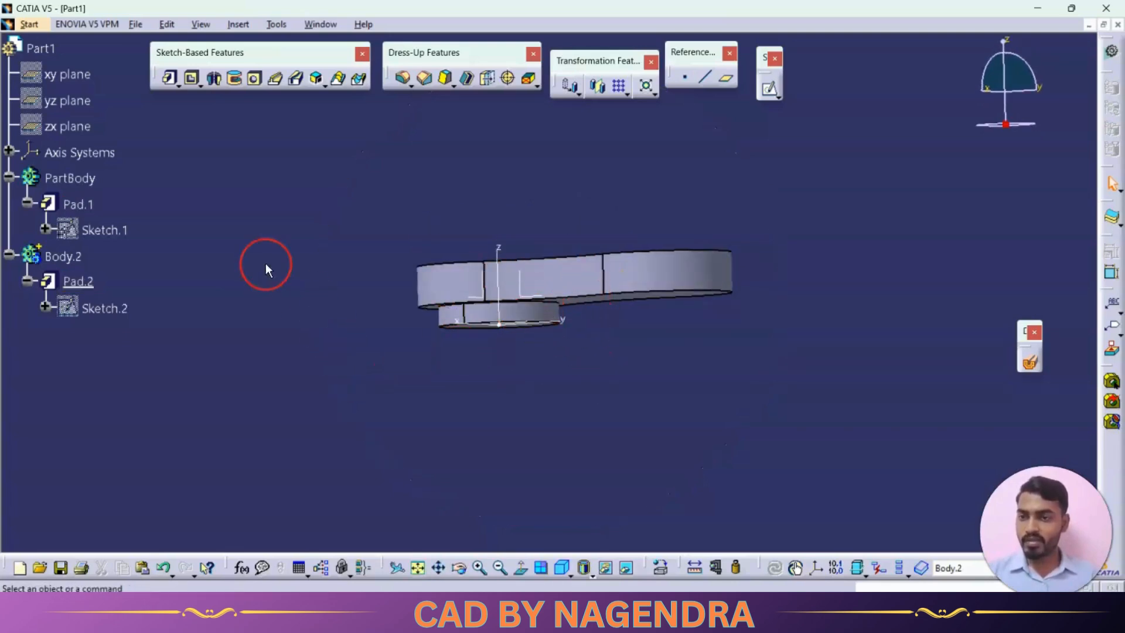
{"action": "right_click", "coordinate": [76, 258]}
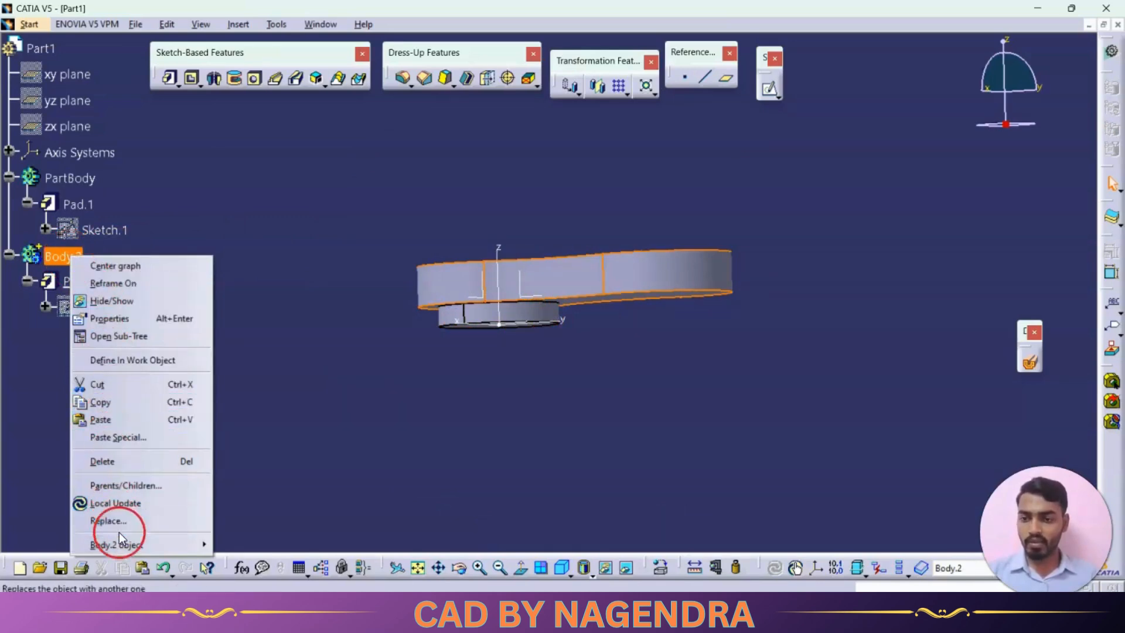
{"action": "mouse_move", "coordinate": [135, 544]}
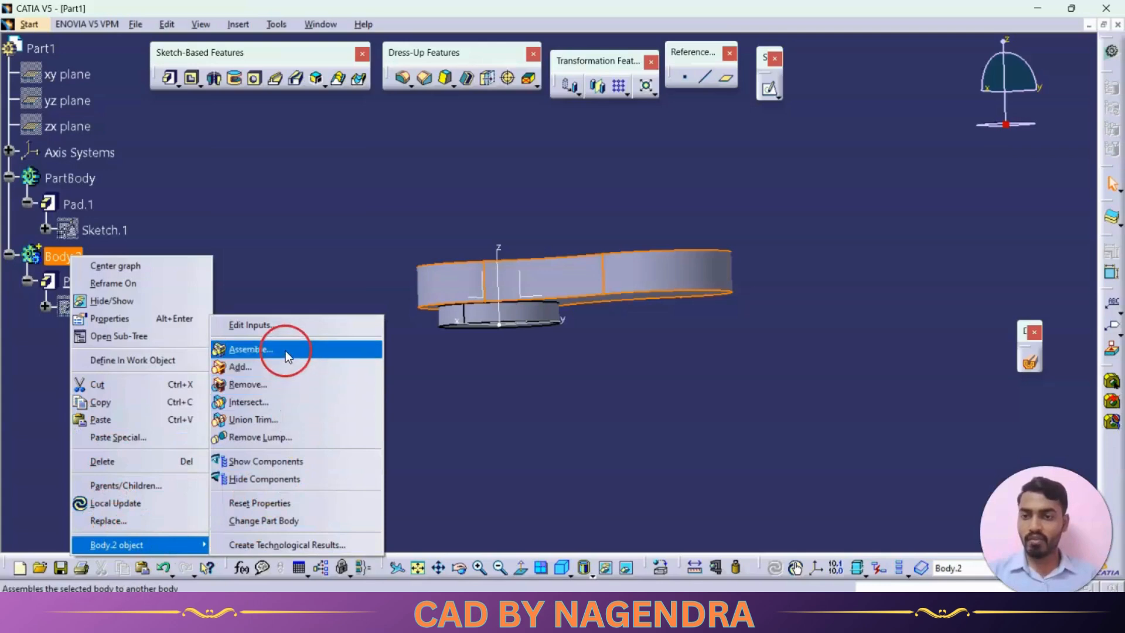
{"action": "left_click", "coordinate": [257, 366]}
{"action": "middle_click_drag", "start_coordinate": [442, 183], "coordinate": [310, 308]}
{"action": "left_click", "coordinate": [45, 281]}
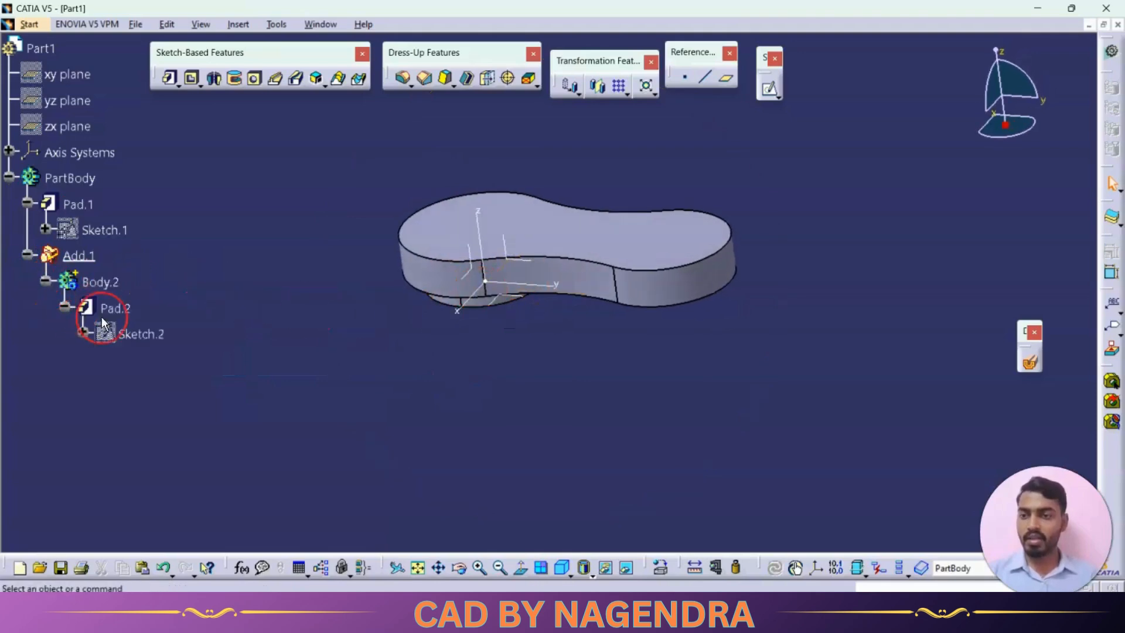
- Undo the Boolean Add of Body.2 to PartBody
{"action": "left_click", "coordinate": [325, 300]}
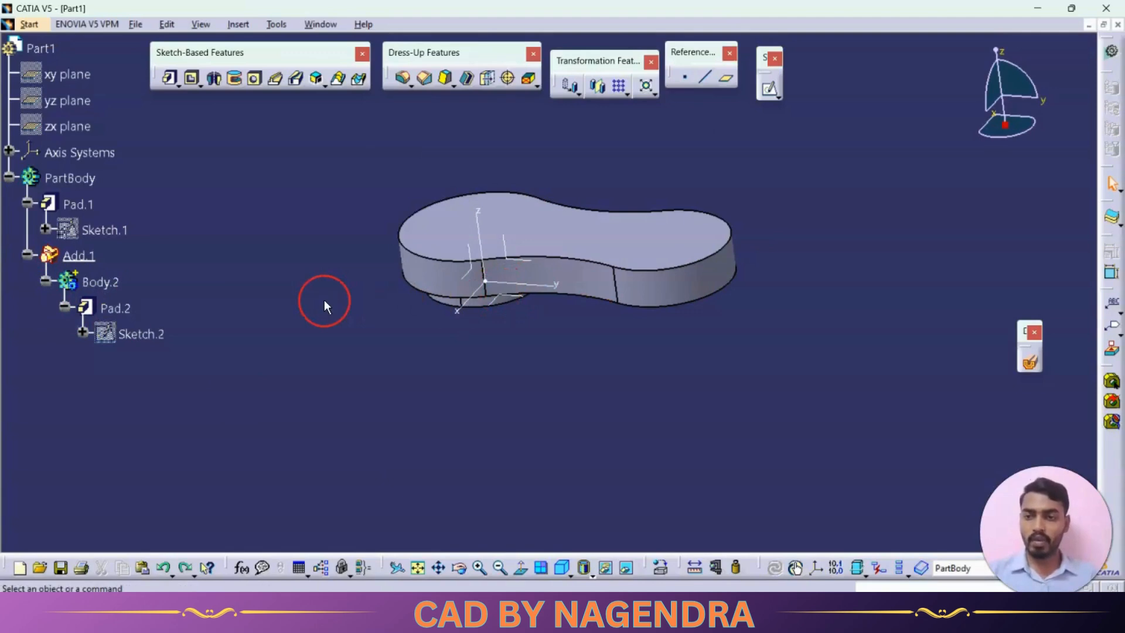
{"action": "key", "text": "ctrl+z"}
{"action": "left_click", "coordinate": [325, 300]}
{"action": "mouse_move", "coordinate": [514, 346]}
{"action": "middle_mouse_down"}
{"action": "mouse_move", "coordinate": [453, 229]}
{"action": "mouse_move", "coordinate": [529, 339]}
{"action": "middle_mouse_up"}
- Hide PartBody to inspect the link pad of Body.2 on its own, and show PartBody again
{"action": "right_click", "coordinate": [96, 177]}
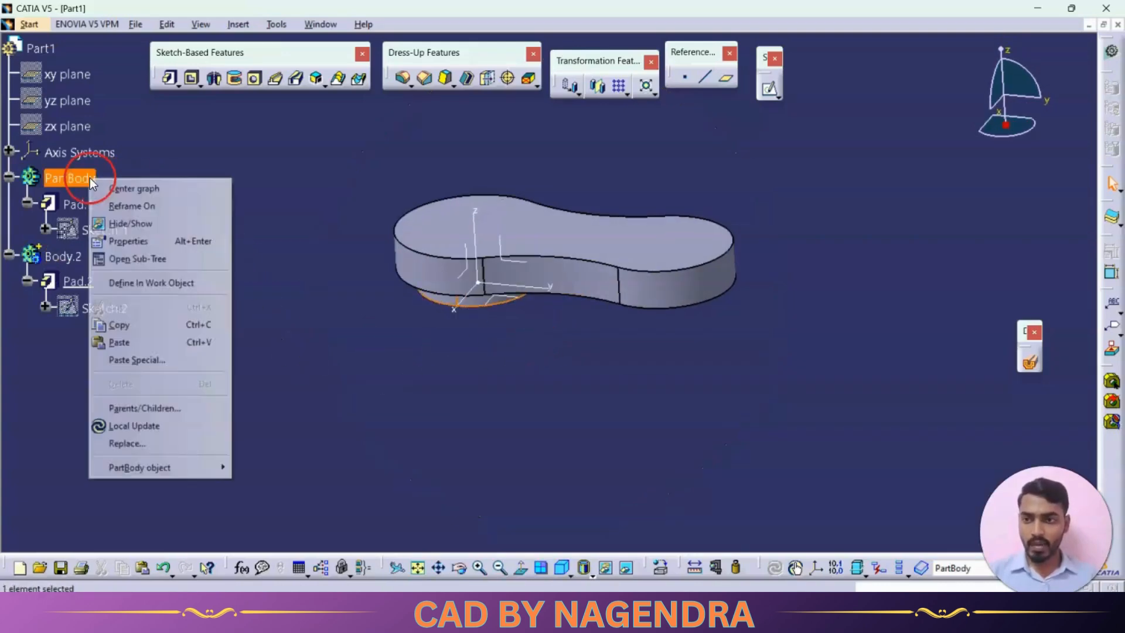
{"action": "left_click", "coordinate": [133, 221]}
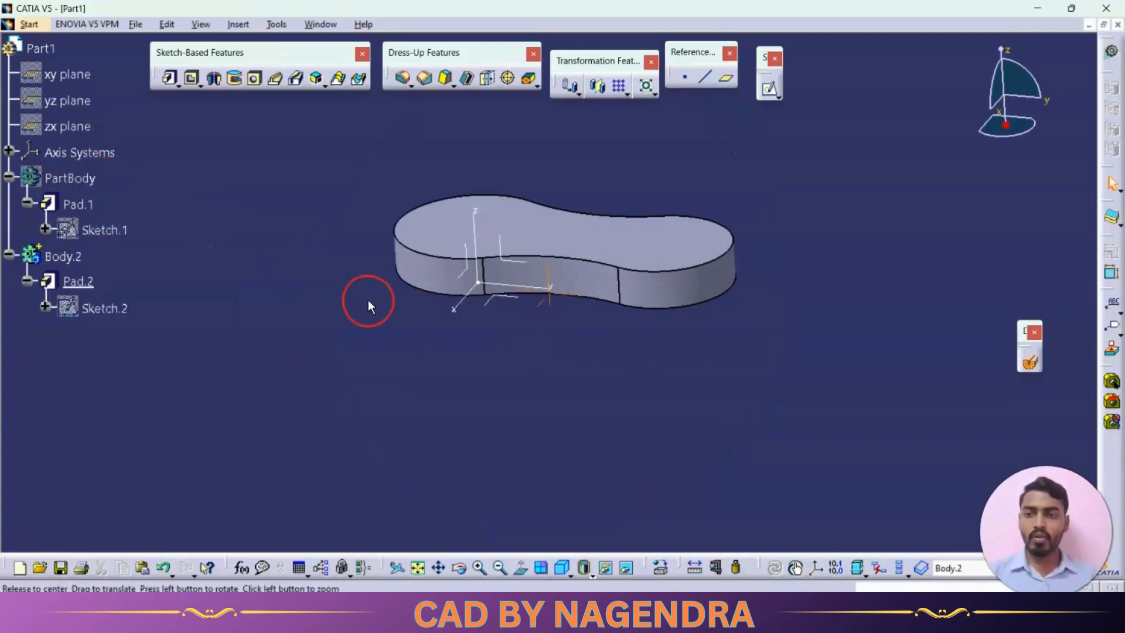
{"action": "middle_click_drag", "start_coordinate": [370, 304], "coordinate": [440, 218]}
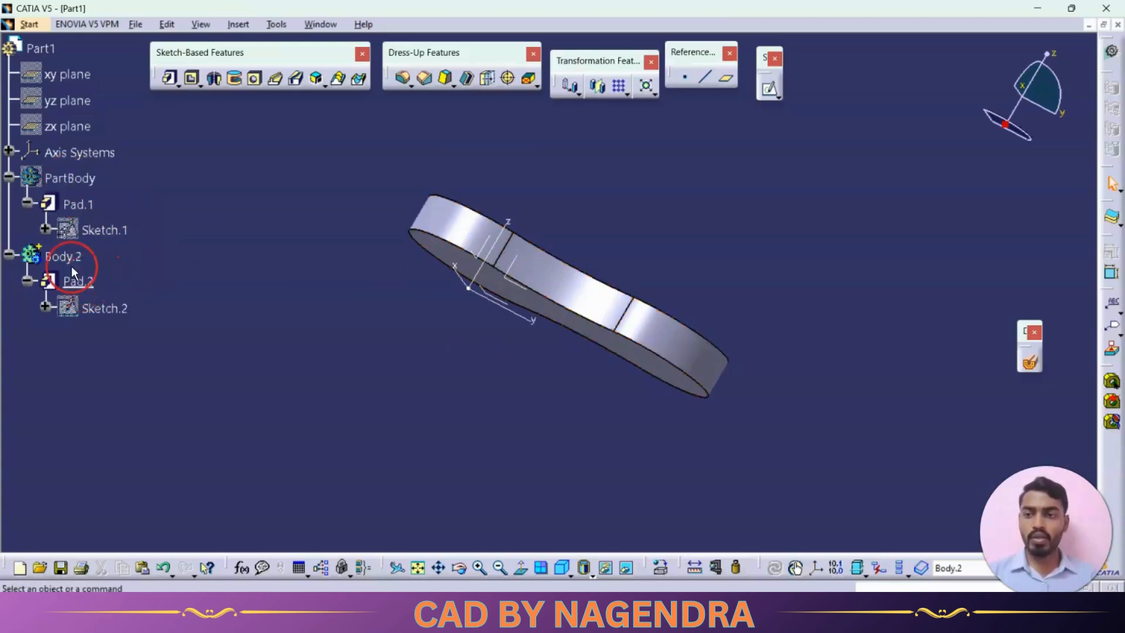
{"action": "middle_click_drag", "start_coordinate": [144, 284], "coordinate": [479, 335]}
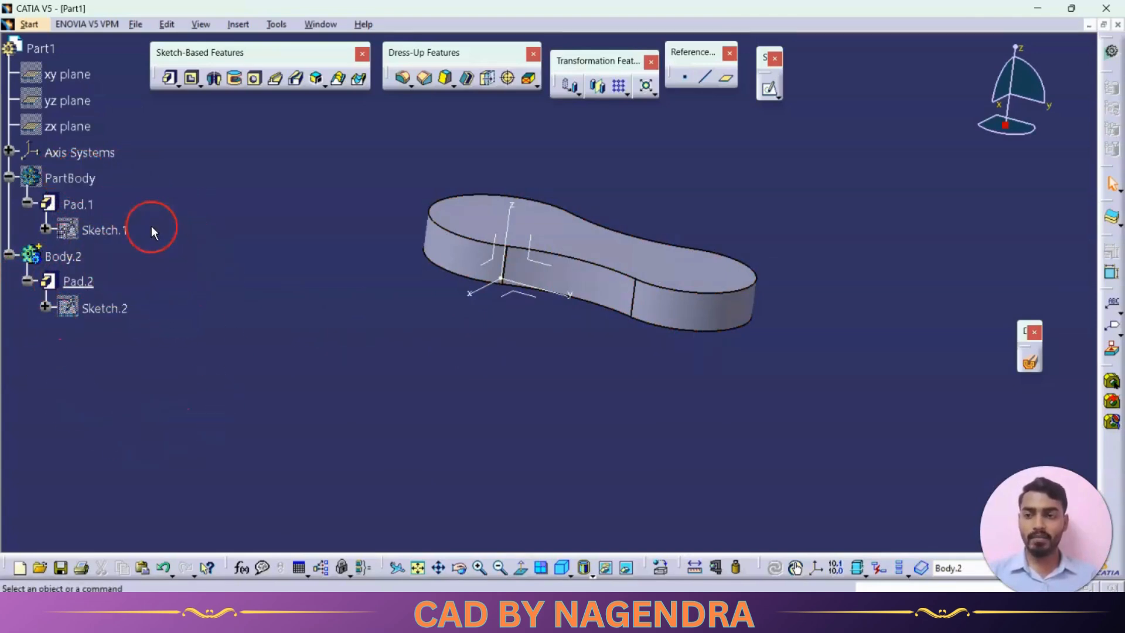
{"action": "right_click", "coordinate": [68, 177]}
{"action": "left_click", "coordinate": [109, 205]}
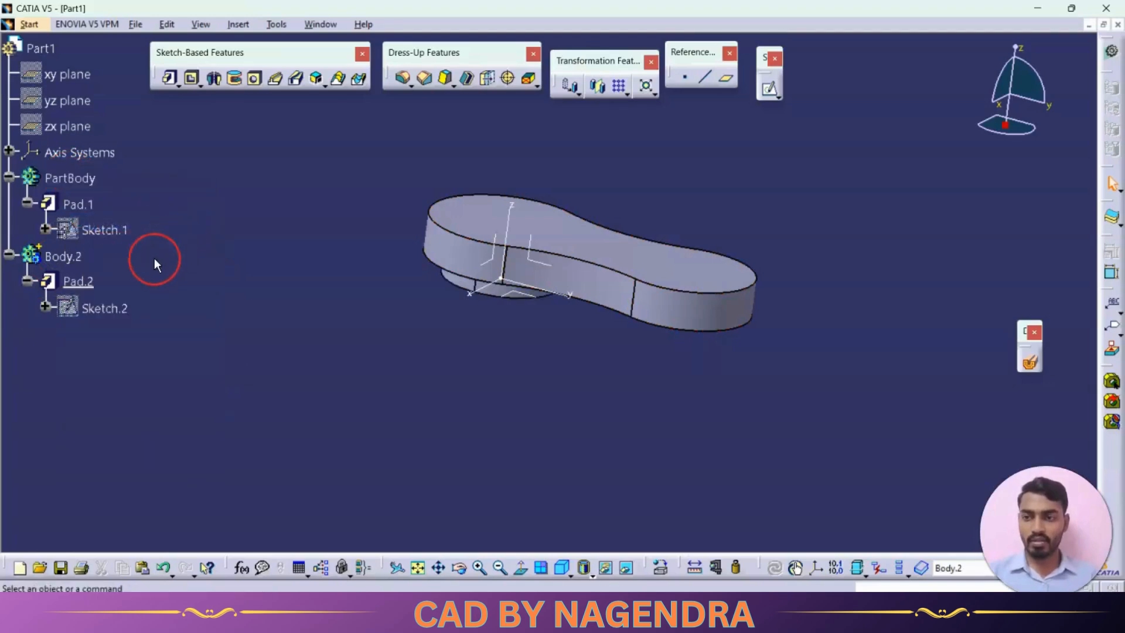
- Merge Body.2 into PartBody with the Boolean Add operation and collapse the resulting Add feature in the specification tree
{"action": "right_click", "coordinate": [60, 256]}
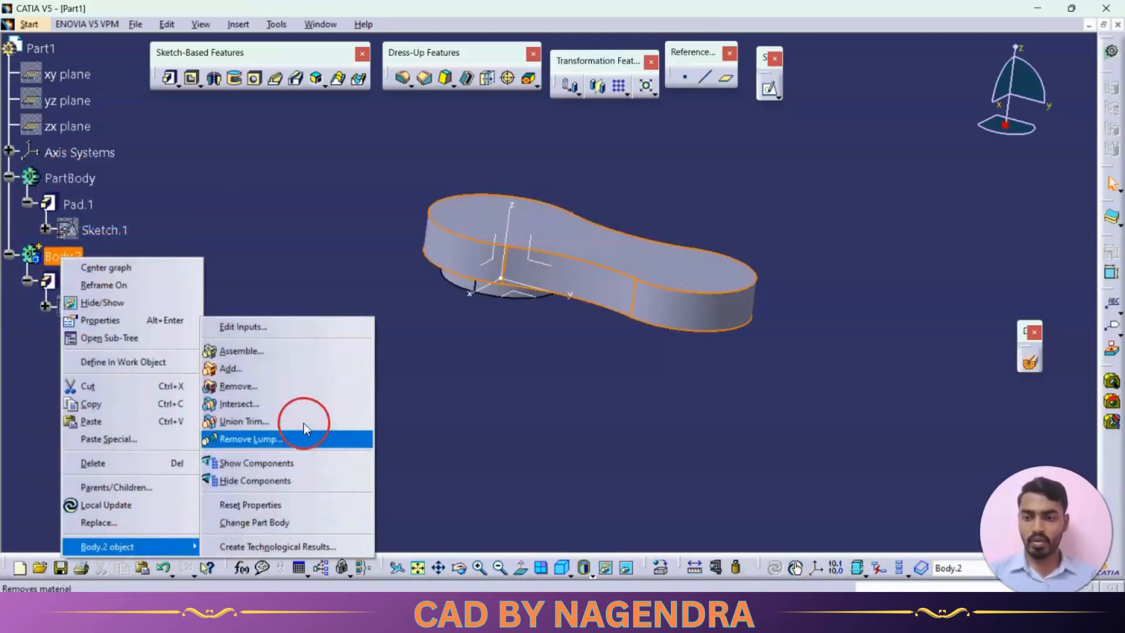
{"action": "left_click", "coordinate": [272, 372]}
{"action": "middle_click_drag", "start_coordinate": [296, 253], "coordinate": [369, 296]}
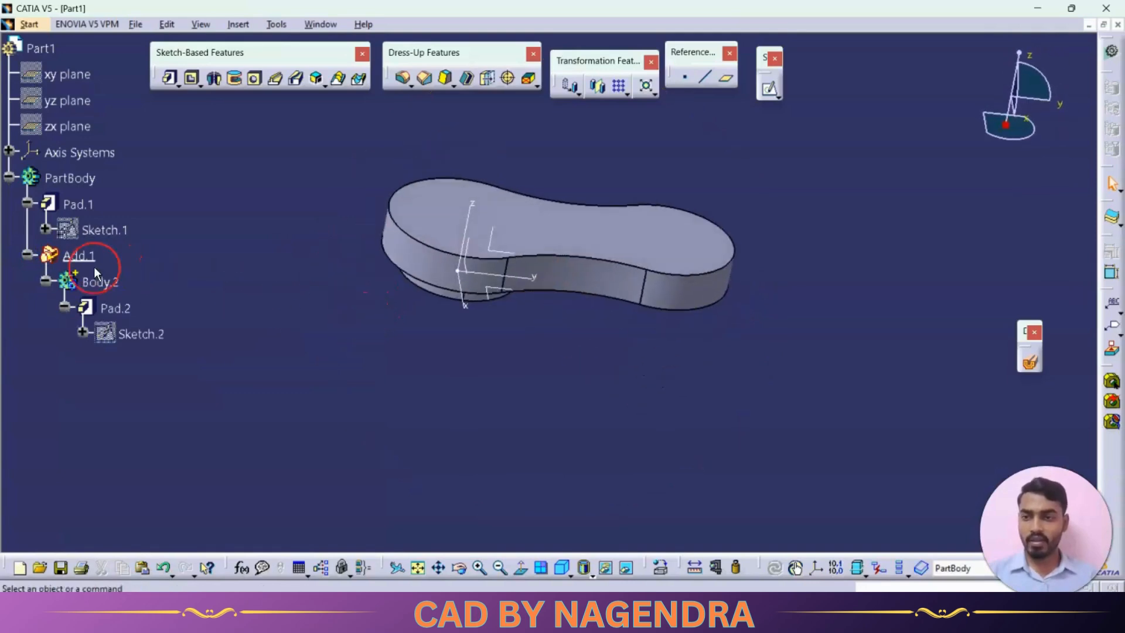
{"action": "left_click", "coordinate": [27, 256]}
- Hide PartBody to check that the added body belongs to it, show it again, and view the part in isometric
{"action": "right_click", "coordinate": [93, 181]}
{"action": "left_click", "coordinate": [143, 236]}
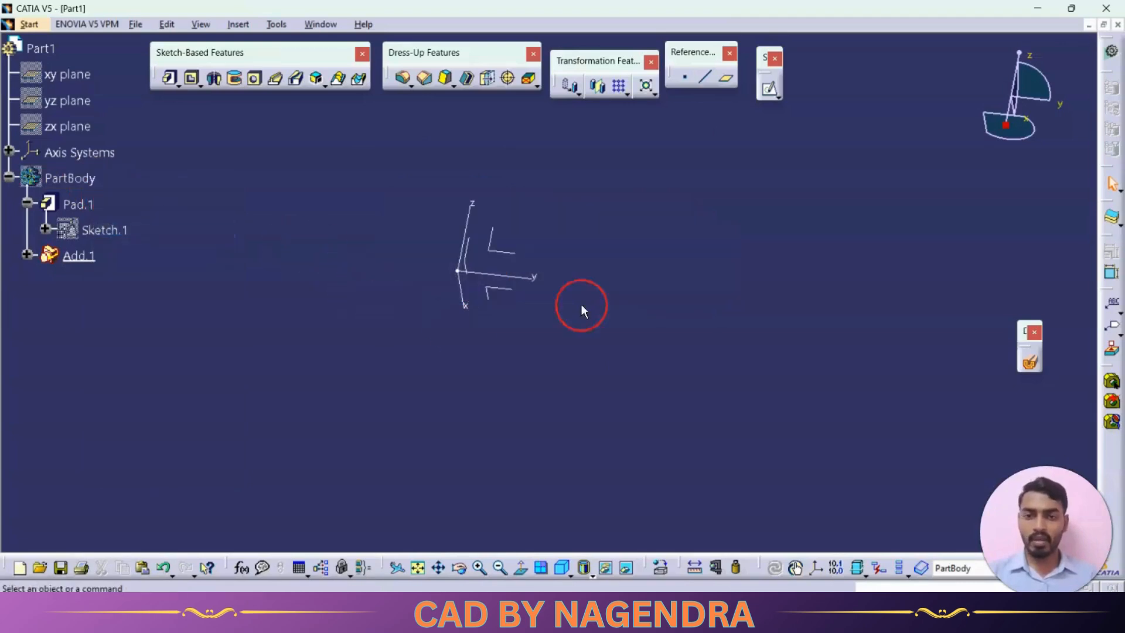
{"action": "right_click", "coordinate": [88, 183]}
{"action": "left_click", "coordinate": [128, 227]}
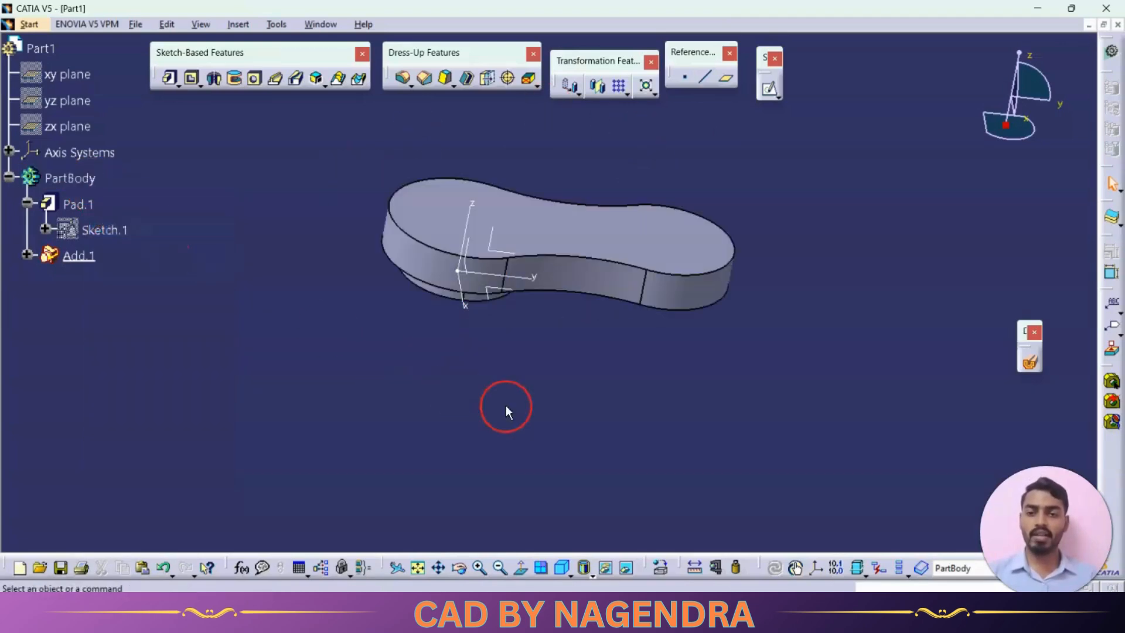
{"action": "left_click", "coordinate": [562, 568]}
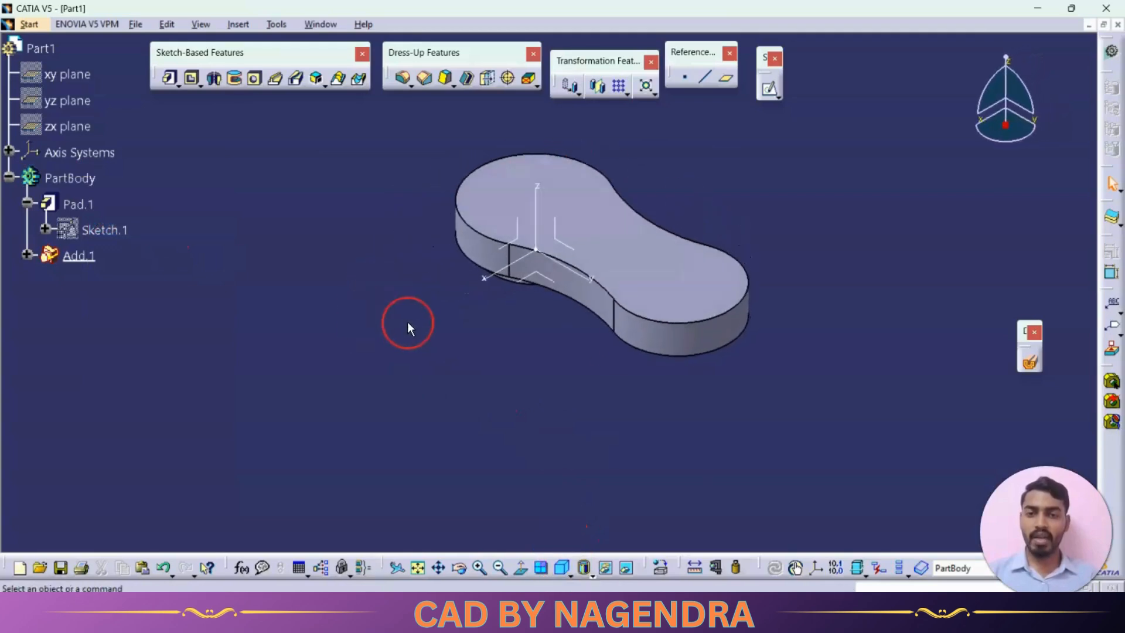
{"action": "middle_click_drag", "start_coordinate": [408, 327], "coordinate": [444, 328]}
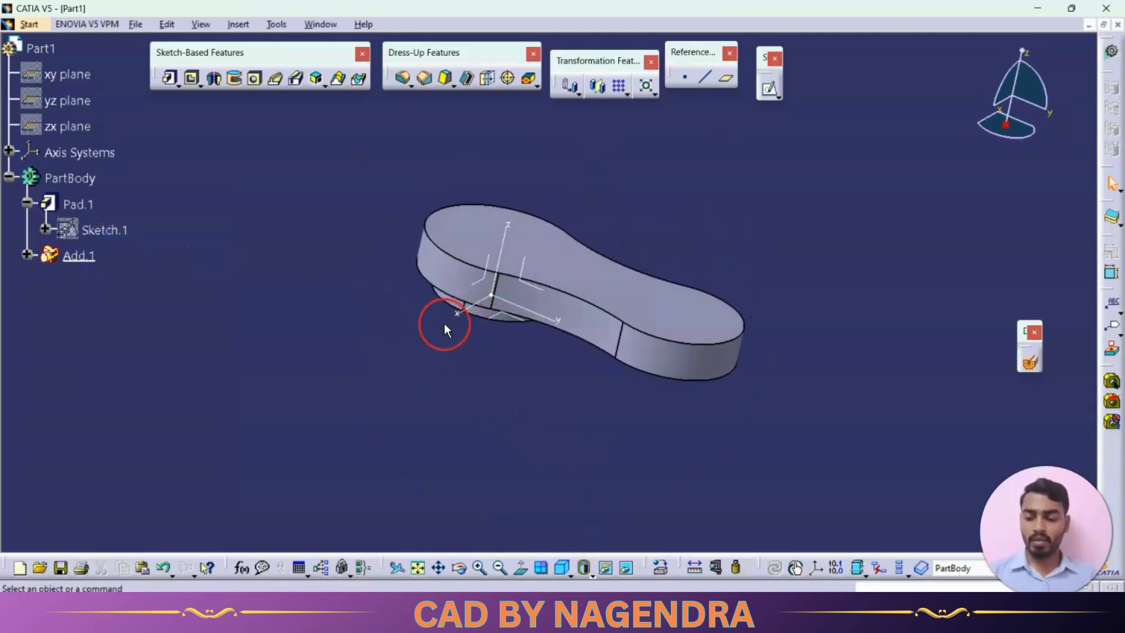
- Check the cylindrical boss in the reference drawing and insert a new body for it
{"action": "key", "text": "alt+Tab"}
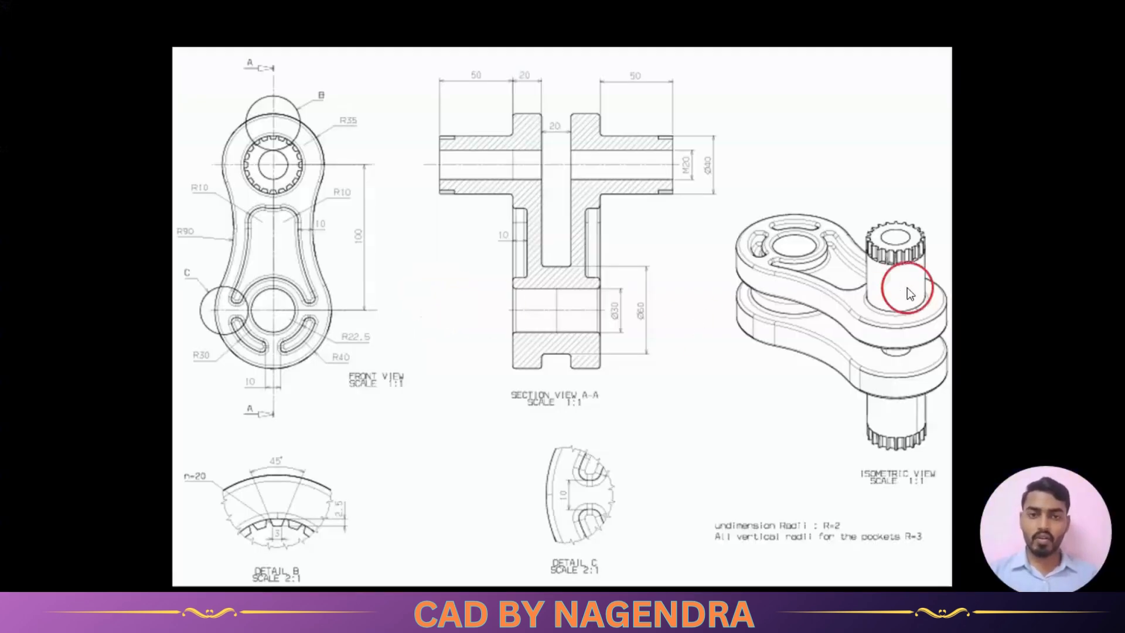
{"action": "key", "text": "alt+Tab"}
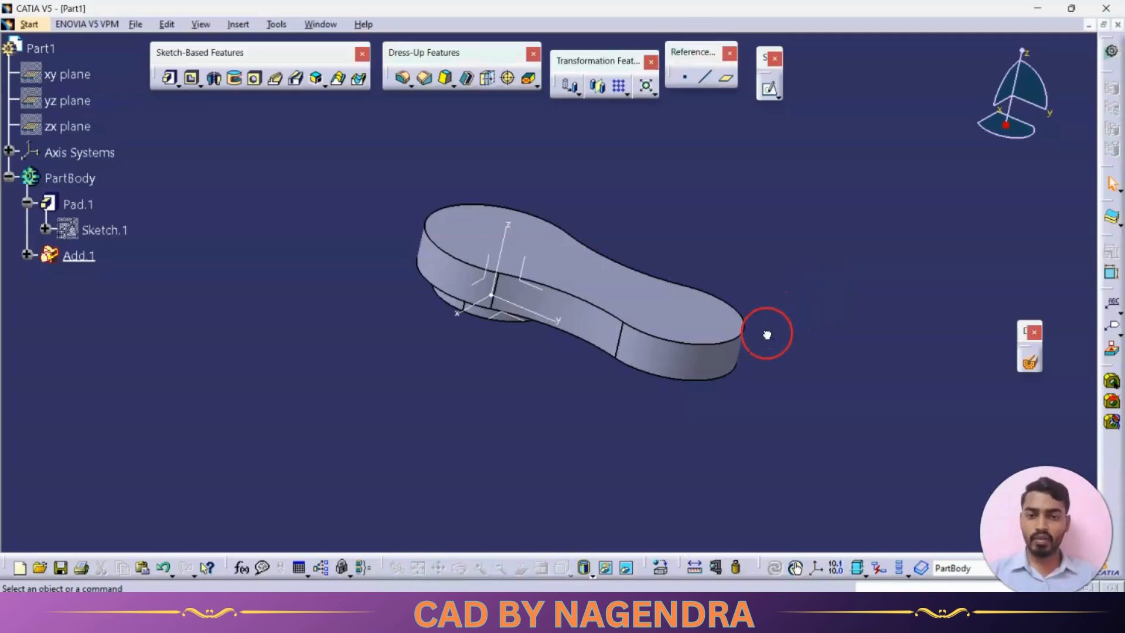
{"action": "left_click", "coordinate": [243, 22]}
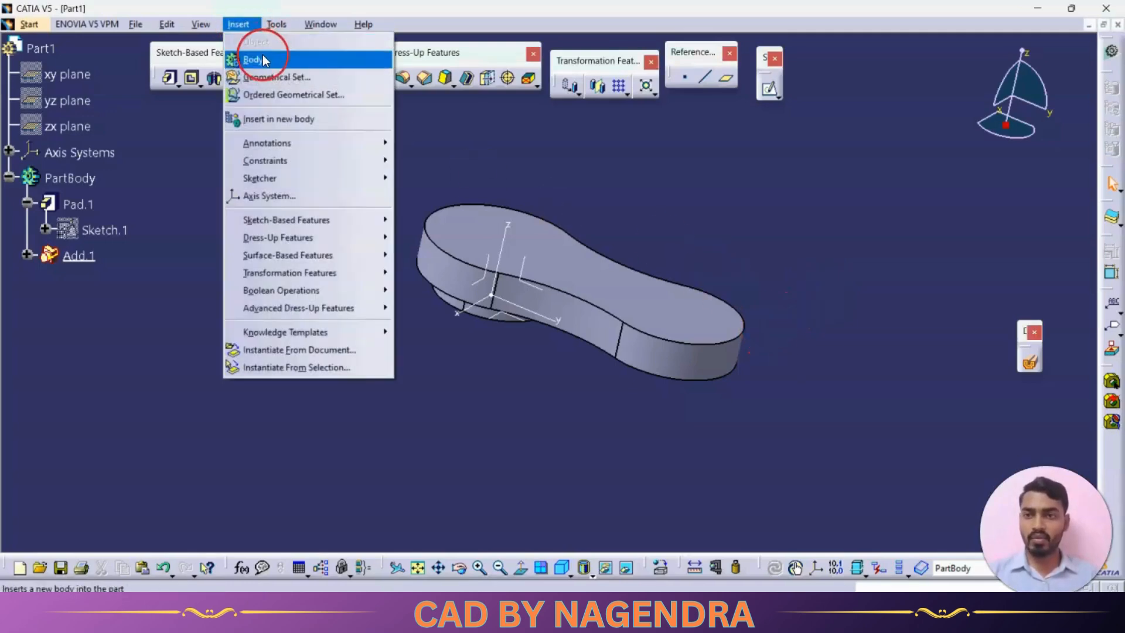
{"action": "left_click", "coordinate": [262, 55]}
{"action": "left_click", "coordinate": [662, 336]}
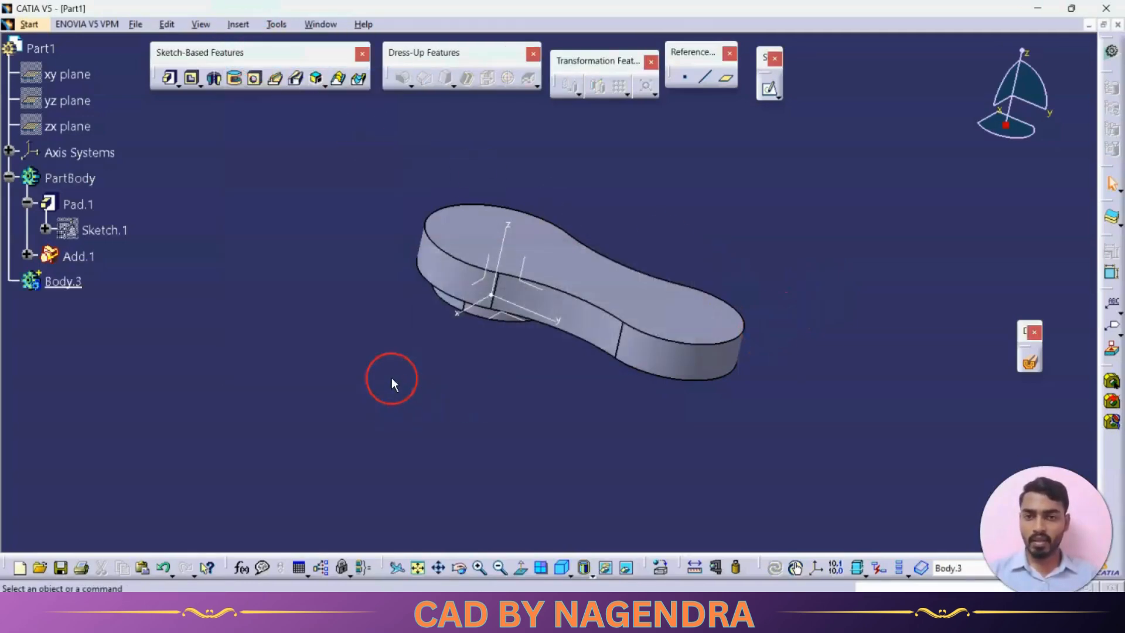
- Sketch a circle of about 15 mm radius on the link plate's upper face, near the centre of its smaller end
{"action": "left_click", "coordinate": [764, 92]}
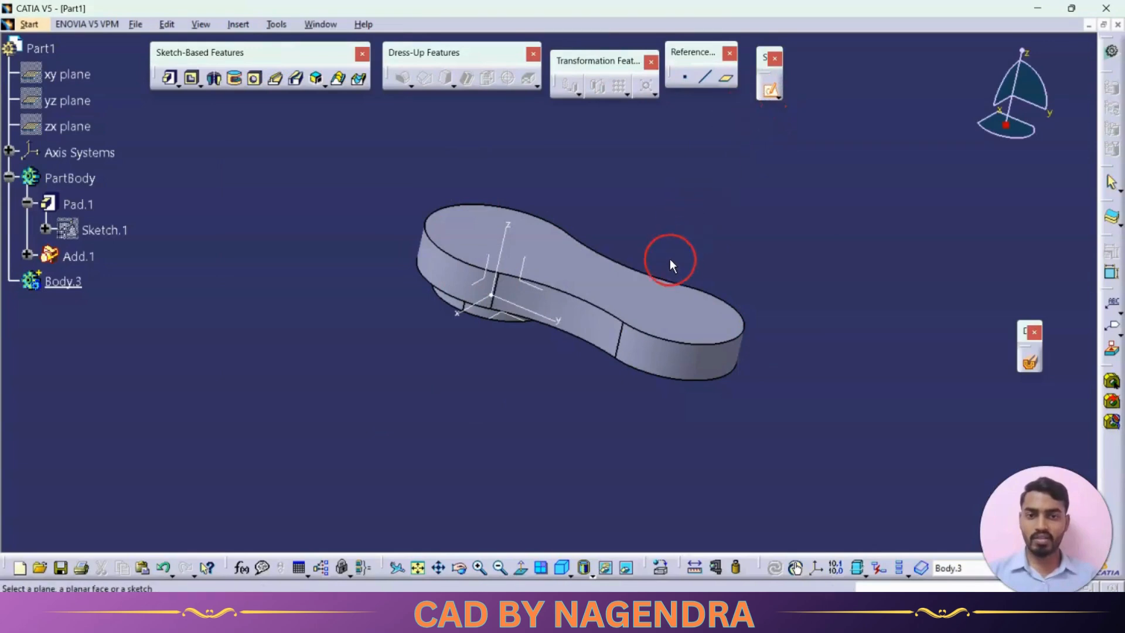
{"action": "left_click", "coordinate": [673, 306]}
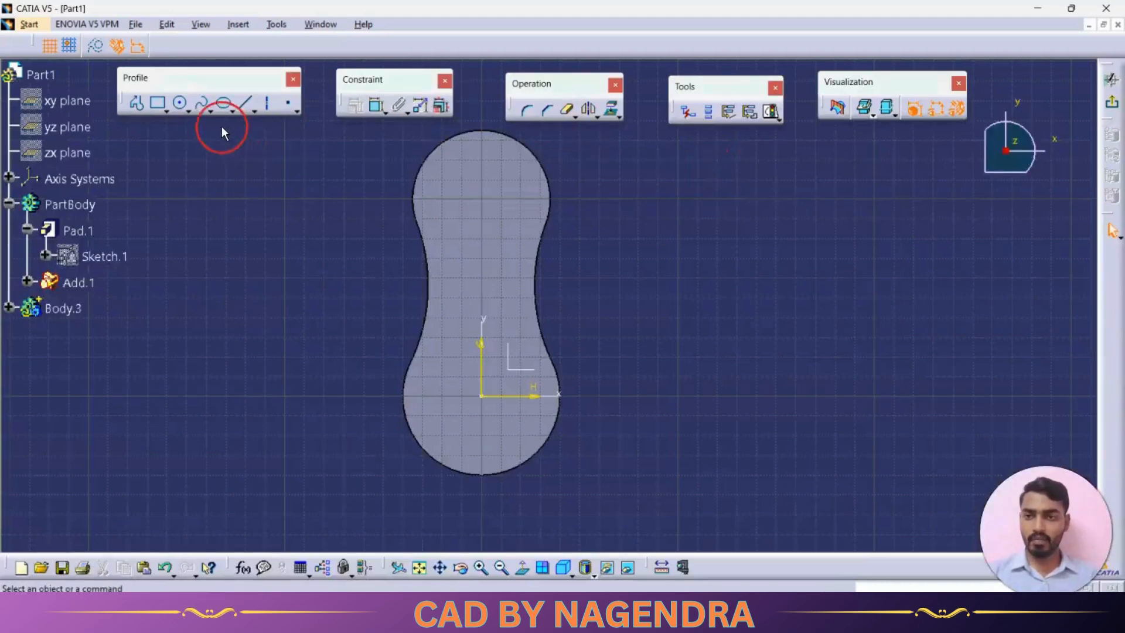
{"action": "left_click", "coordinate": [181, 103]}
{"action": "left_click", "coordinate": [486, 188]}
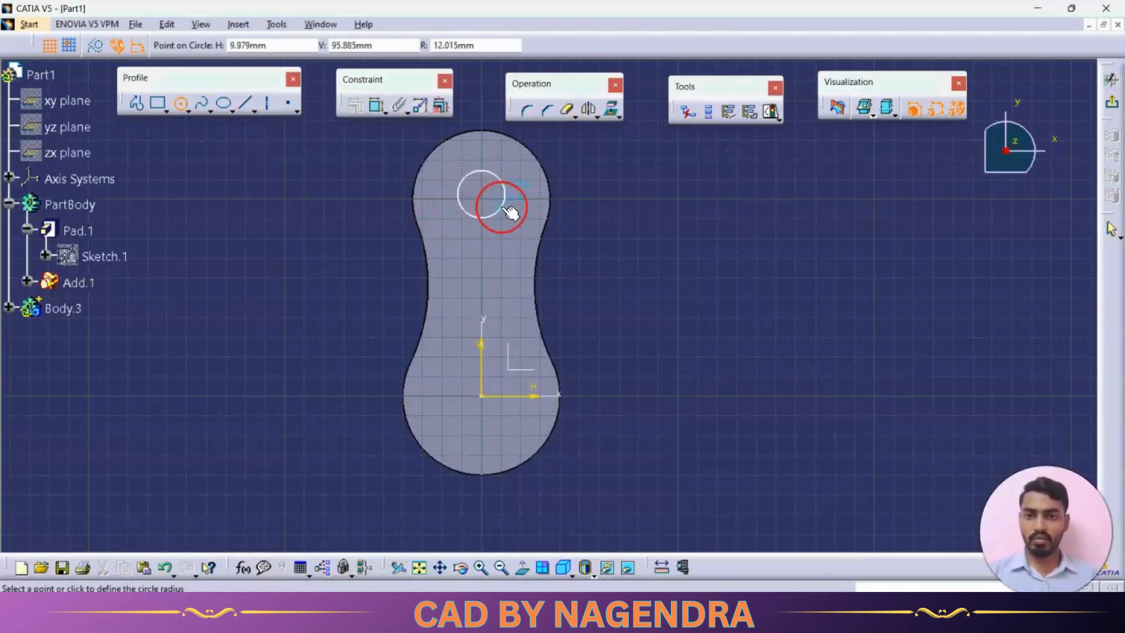
{"action": "left_click", "coordinate": [510, 206]}
- Dimension the circle as a diameter and set it to 40 mm
{"action": "left_click", "coordinate": [375, 106]}
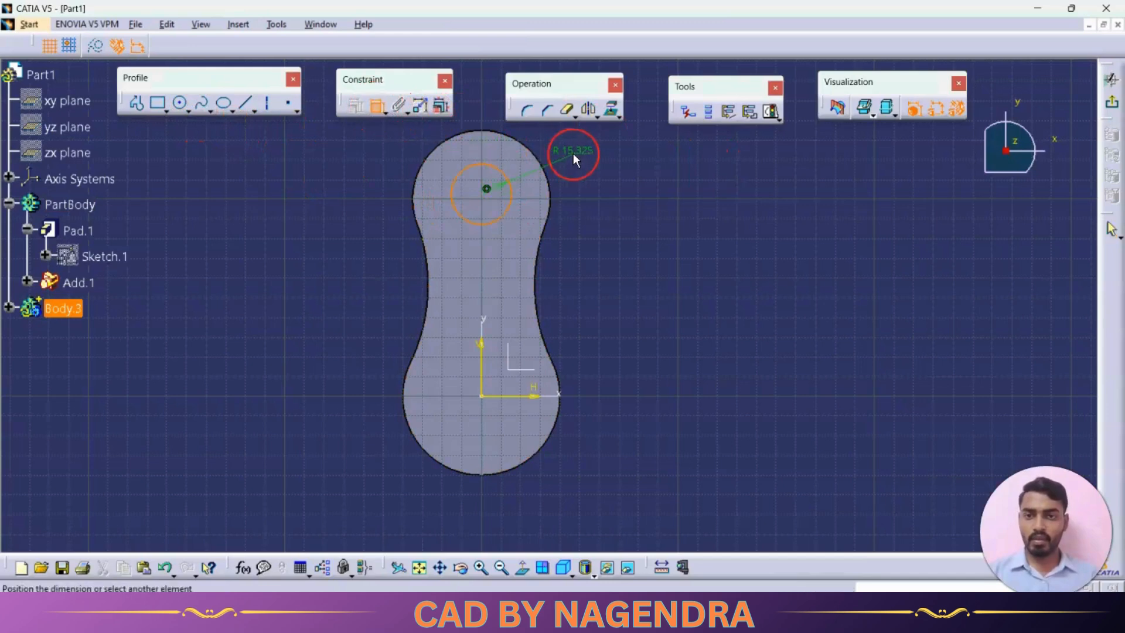
{"action": "double_click", "coordinate": [574, 154]}
{"action": "left_click", "coordinate": [904, 314]}
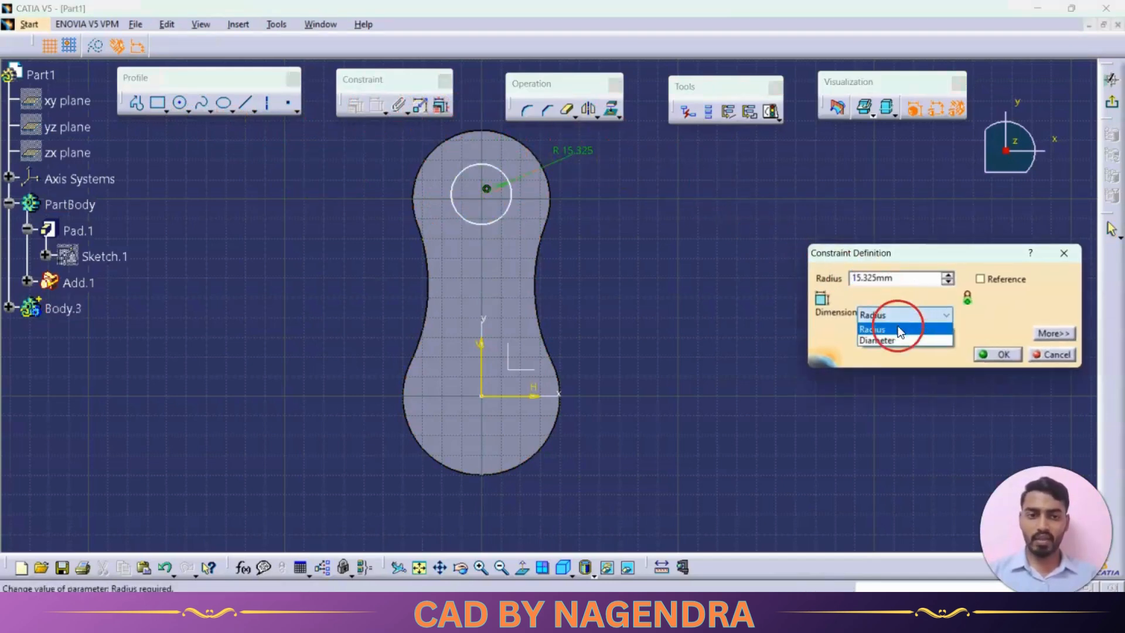
{"action": "left_click", "coordinate": [894, 326]}
{"action": "left_click", "coordinate": [914, 281]}
{"action": "double_click", "coordinate": [914, 281]}
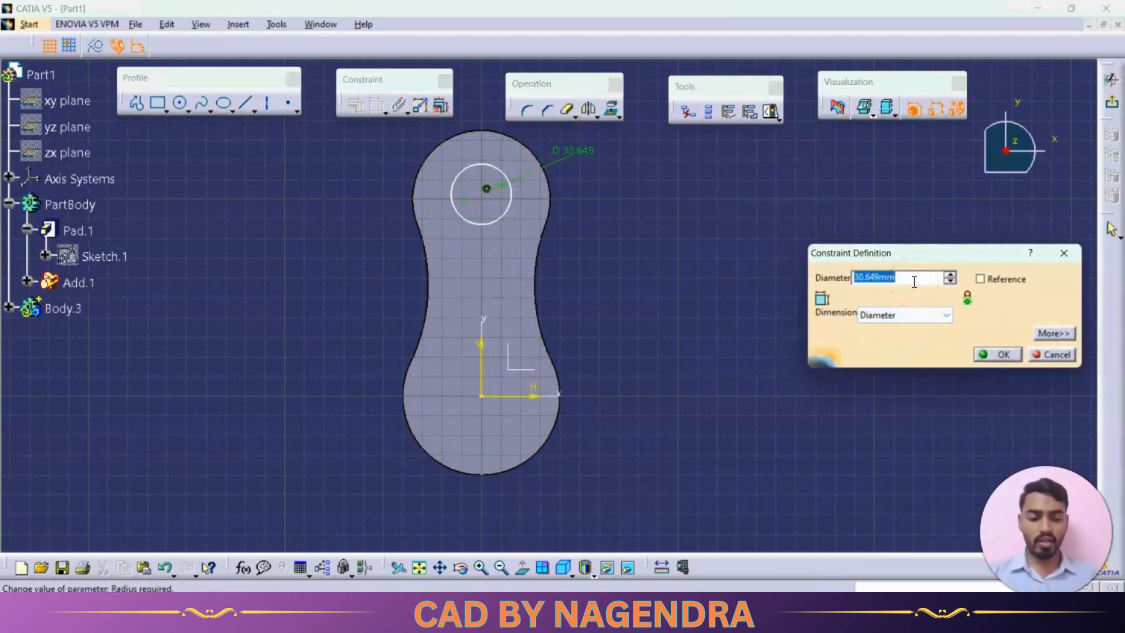
{"action": "type", "text": "40"}
{"action": "key", "text": "Return"}
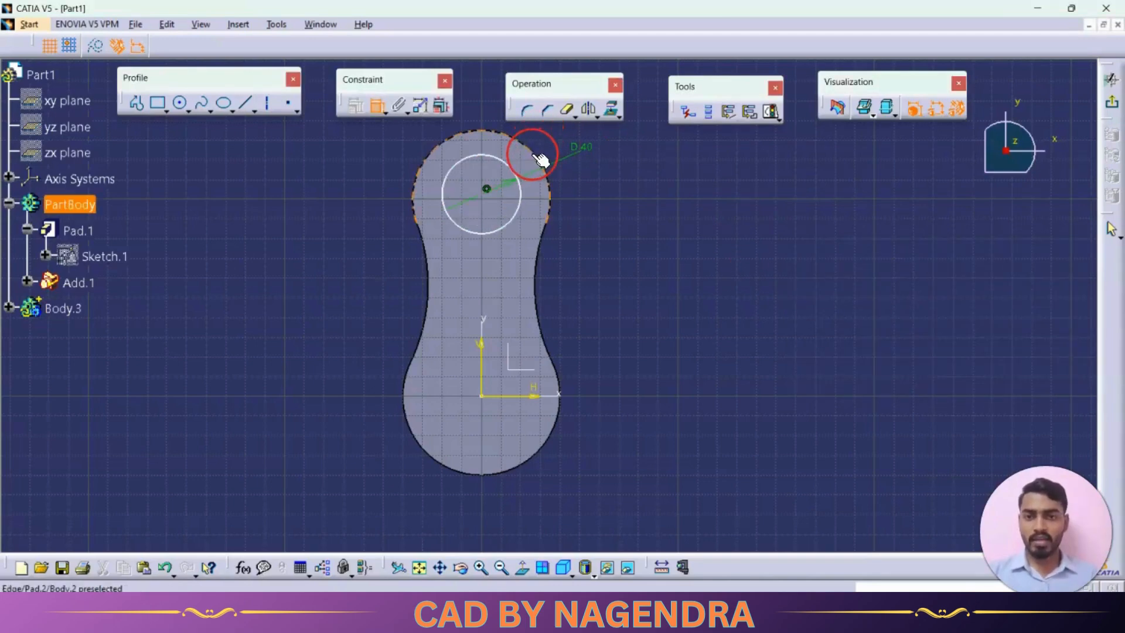
- Make the circle concentric with the link plate's smaller rounded end and exit the sketch
{"action": "left_click", "coordinate": [516, 181]}
{"action": "right_click", "coordinate": [614, 184]}
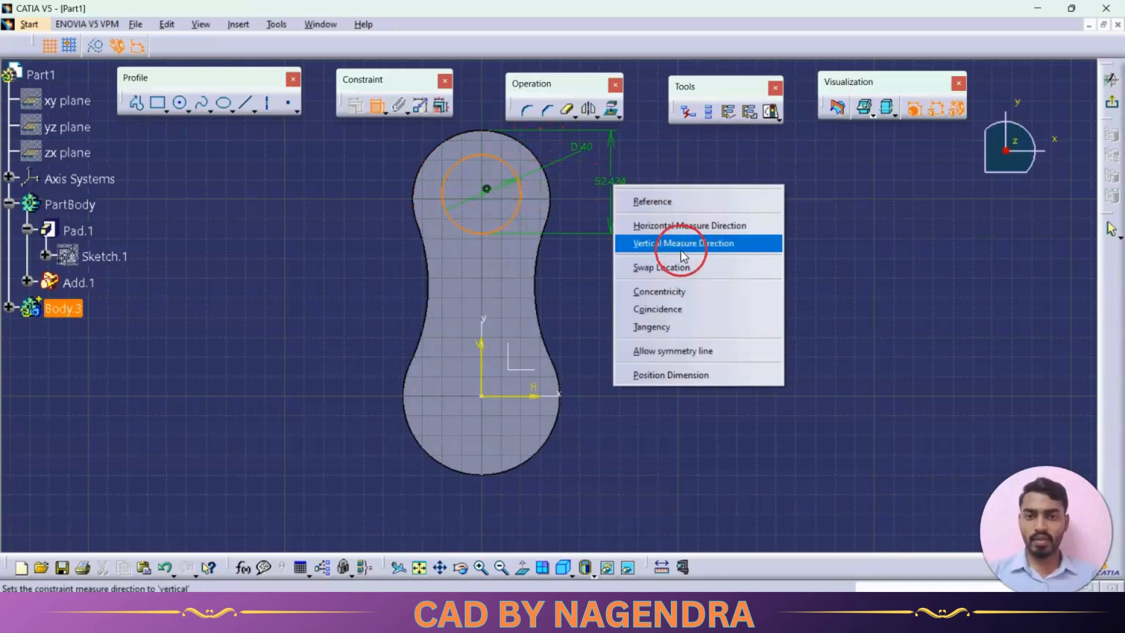
{"action": "left_click", "coordinate": [688, 290]}
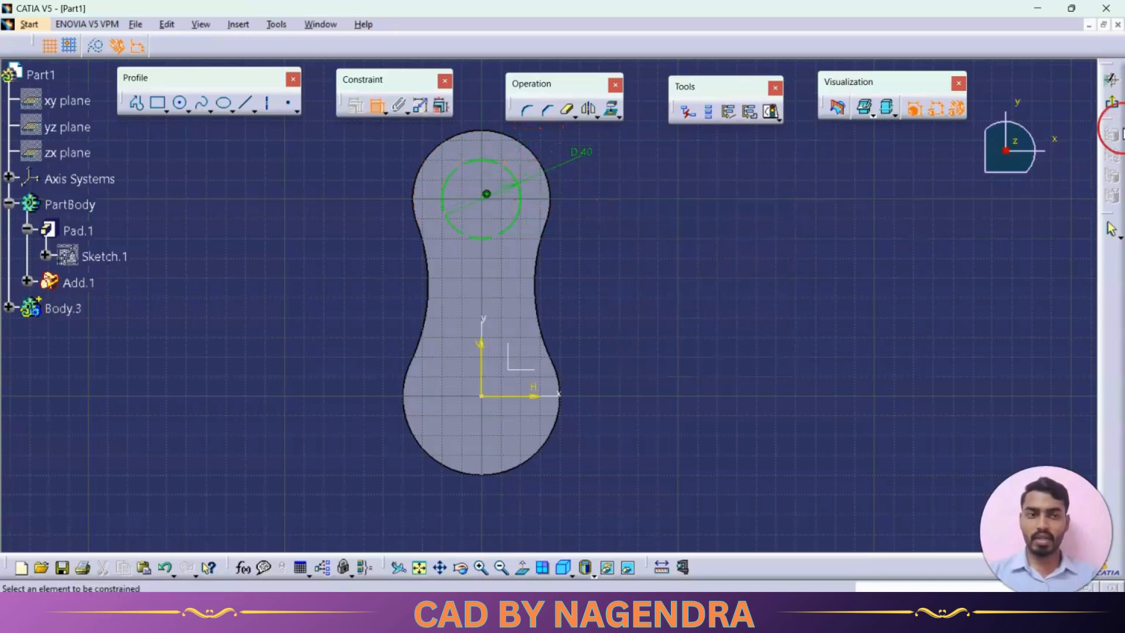
{"action": "left_click", "coordinate": [1112, 104]}
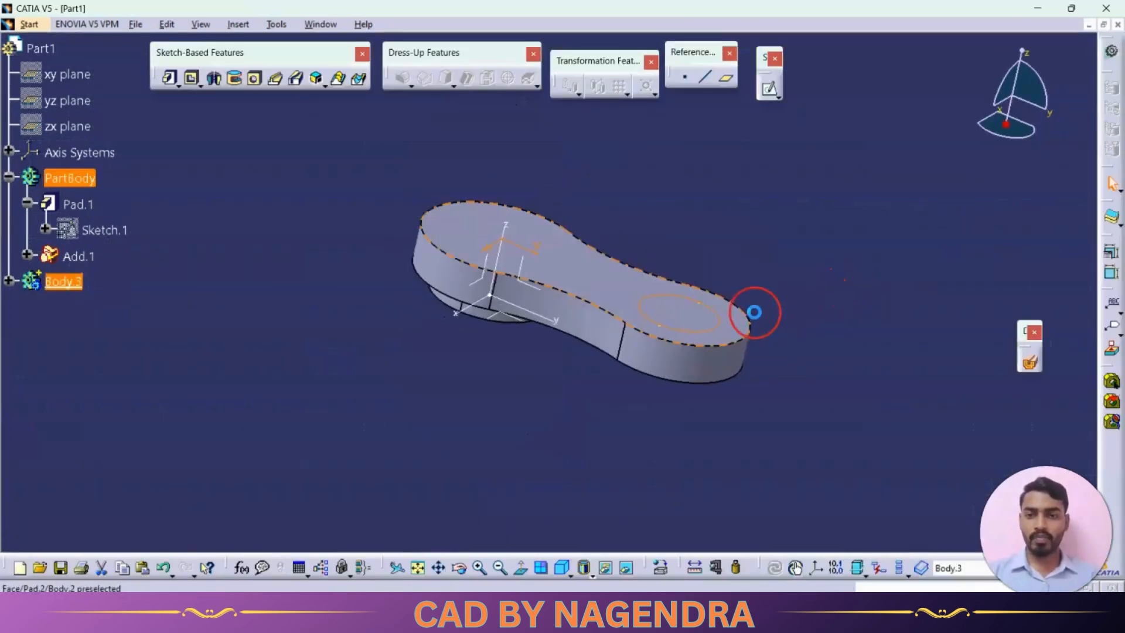
- Check the boss length in the drawing and pad the circle sketch 50 mm upward from the link plate
{"action": "middle_click_drag", "start_coordinate": [684, 256], "coordinate": [646, 261]}
{"action": "left_click", "coordinate": [167, 83]}
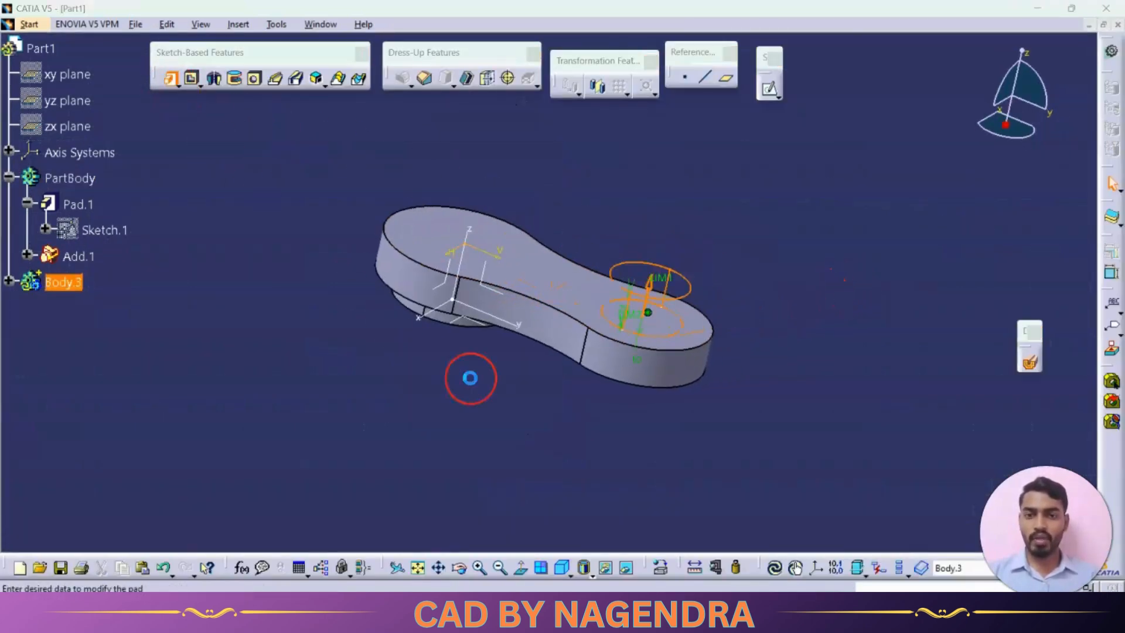
{"action": "key", "text": "alt+Tab"}
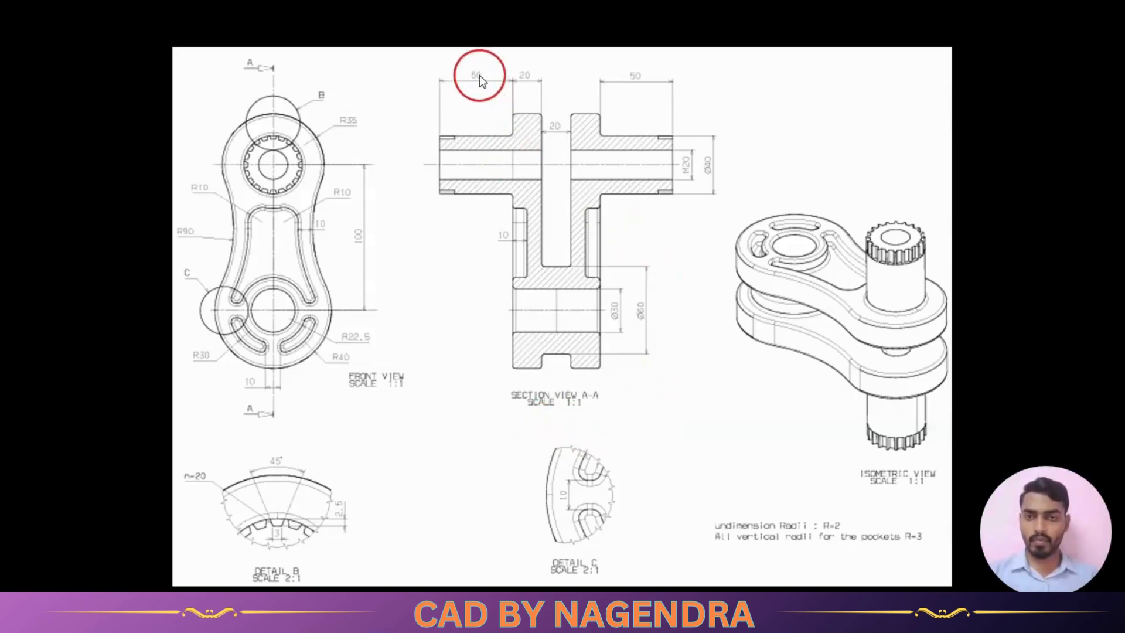
{"action": "key", "text": "alt+Tab"}
{"action": "double_click", "coordinate": [946, 209]}
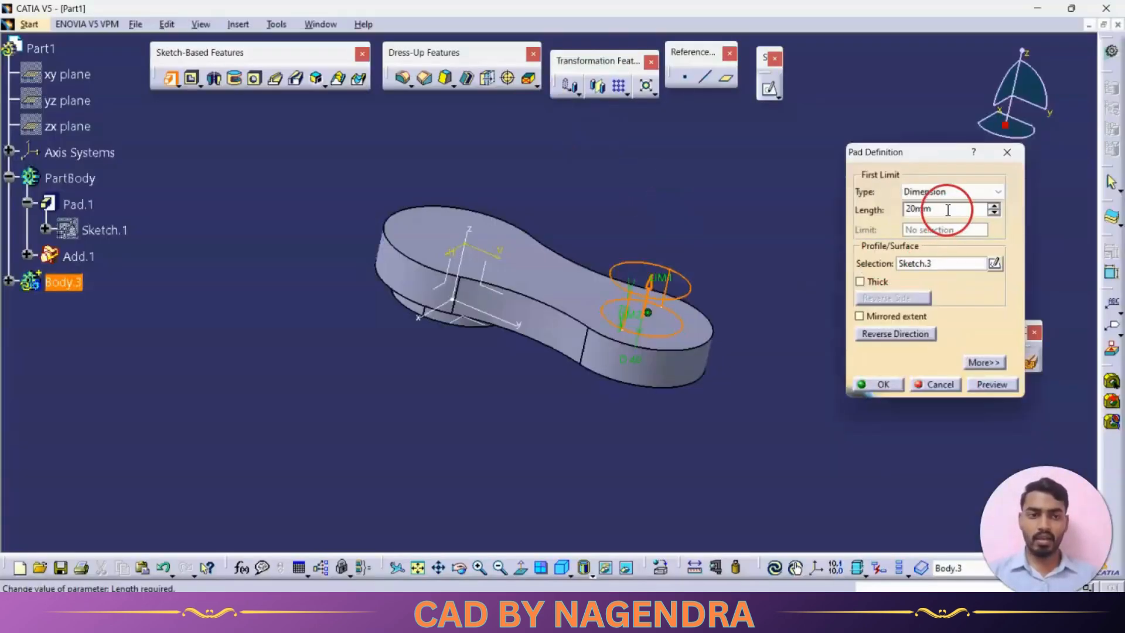
{"action": "type", "text": "50"}
{"action": "key", "text": "Return"}
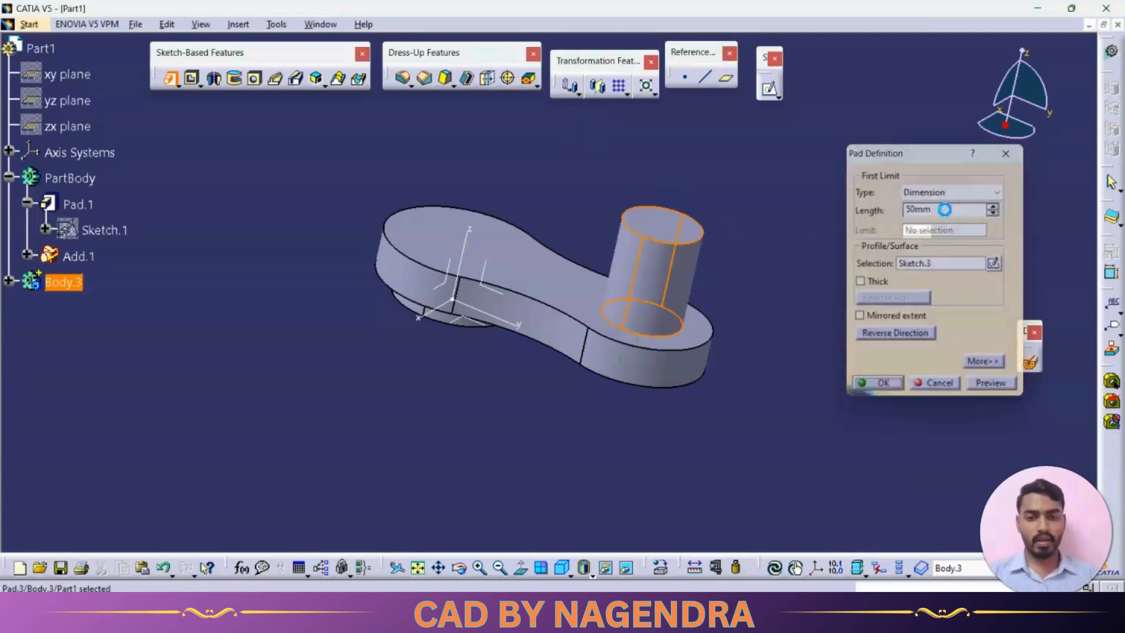
{"action": "left_click", "coordinate": [915, 249]}
{"action": "middle_click_drag", "start_coordinate": [835, 220], "coordinate": [715, 249]}
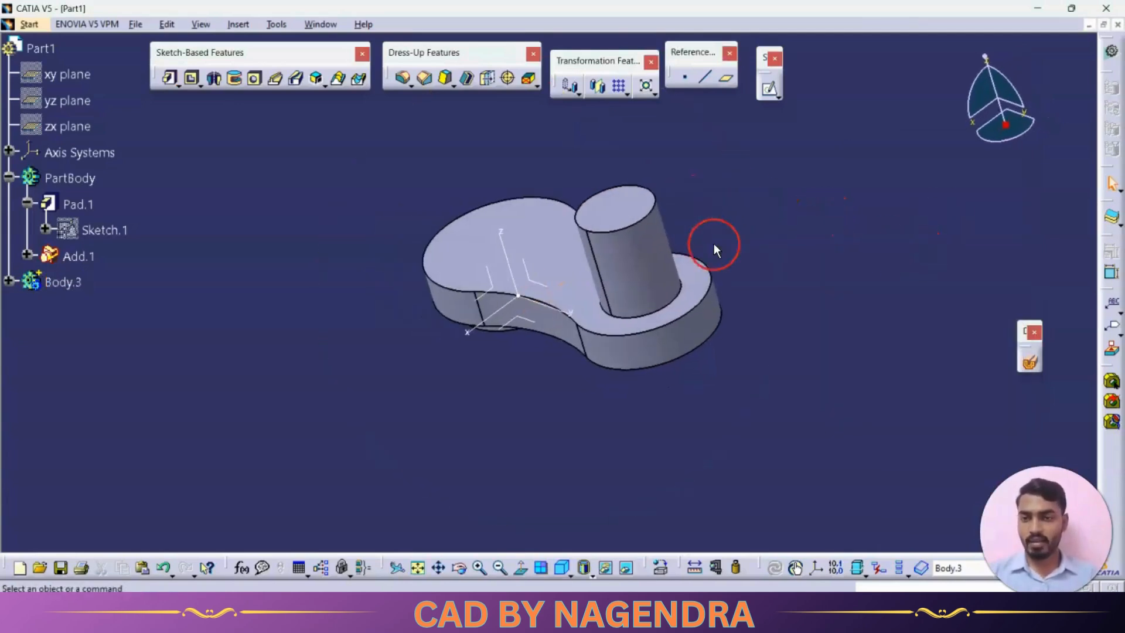
- Review the contents of Body.3 and merge it into PartBody with the Boolean Add operation
{"action": "left_click", "coordinate": [11, 282]}
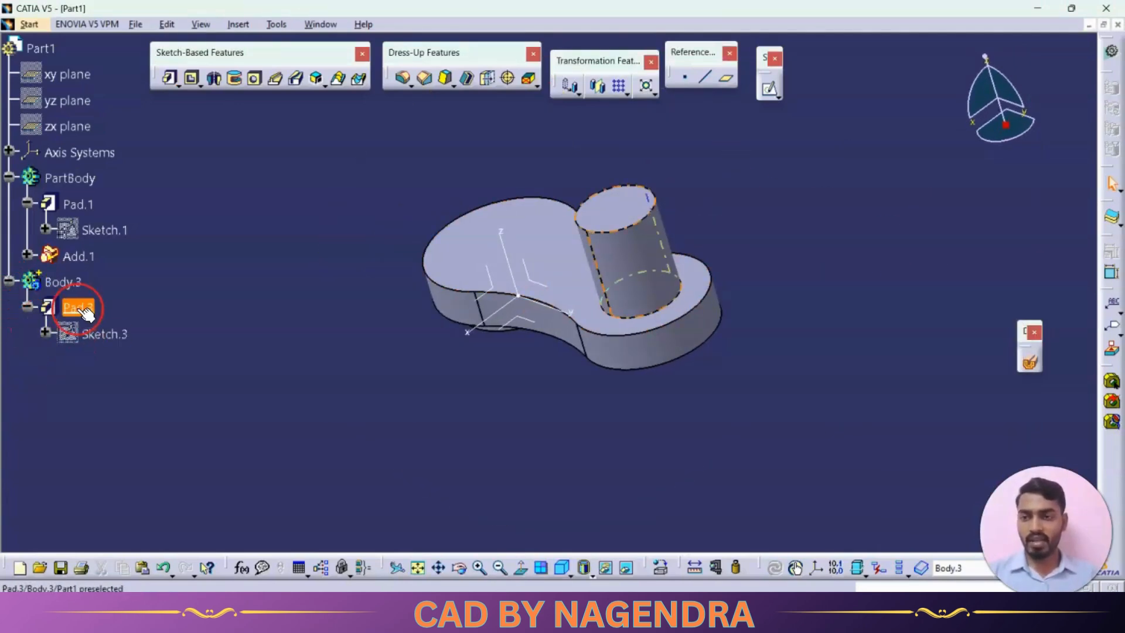
{"action": "left_click", "coordinate": [10, 281]}
{"action": "right_click", "coordinate": [65, 286]}
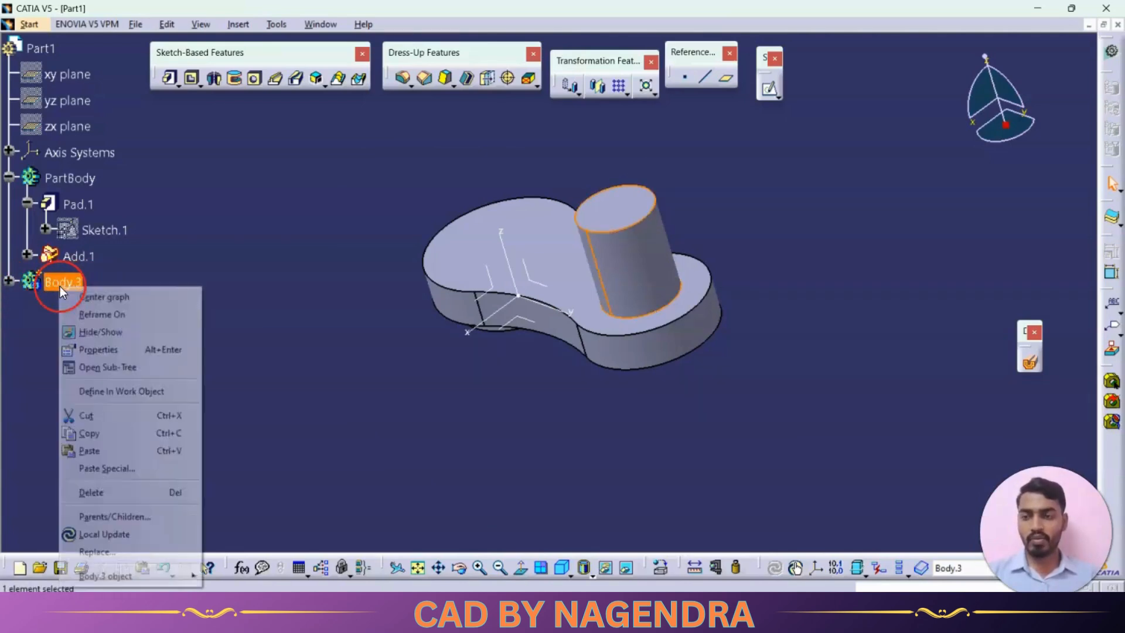
{"action": "mouse_move", "coordinate": [119, 572]}
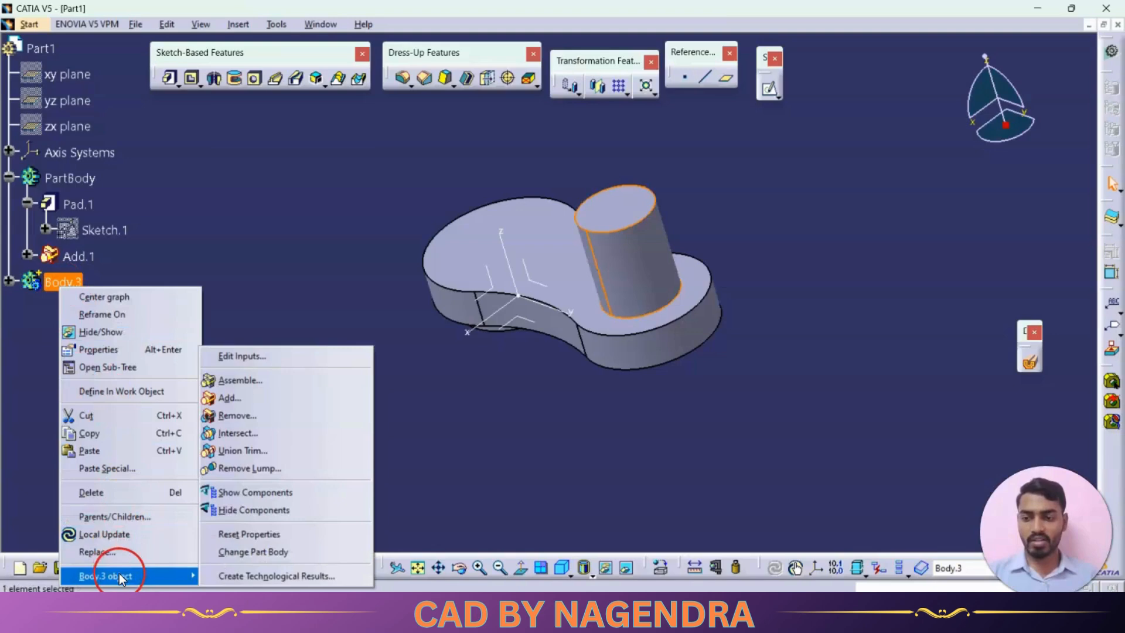
{"action": "left_click", "coordinate": [258, 398]}
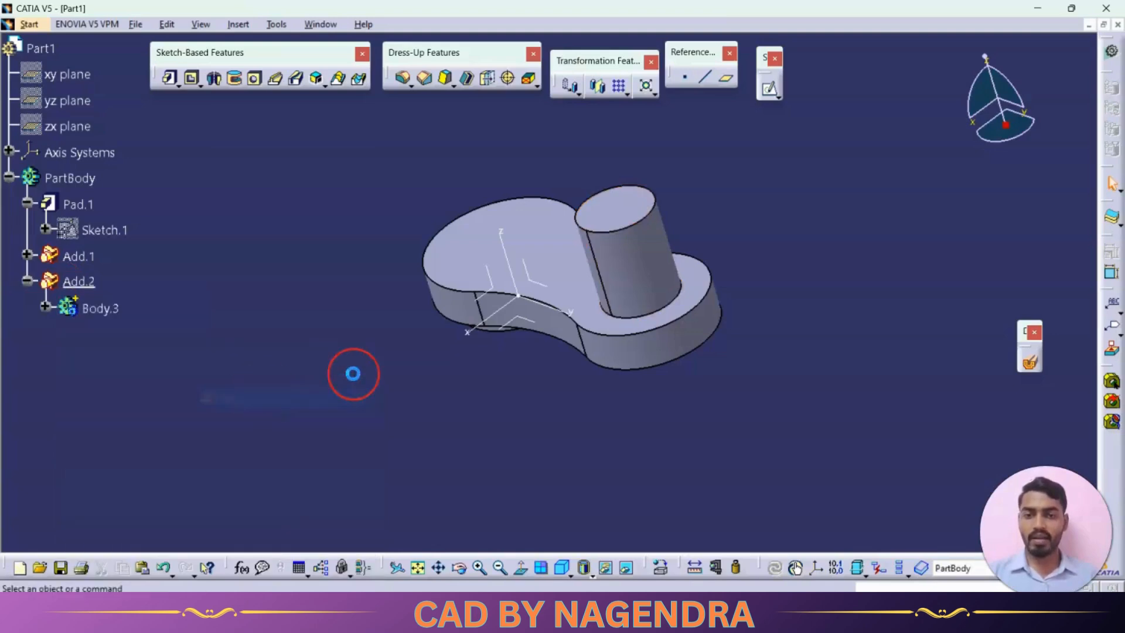
{"action": "middle_click_drag", "start_coordinate": [518, 402], "coordinate": [640, 327]}
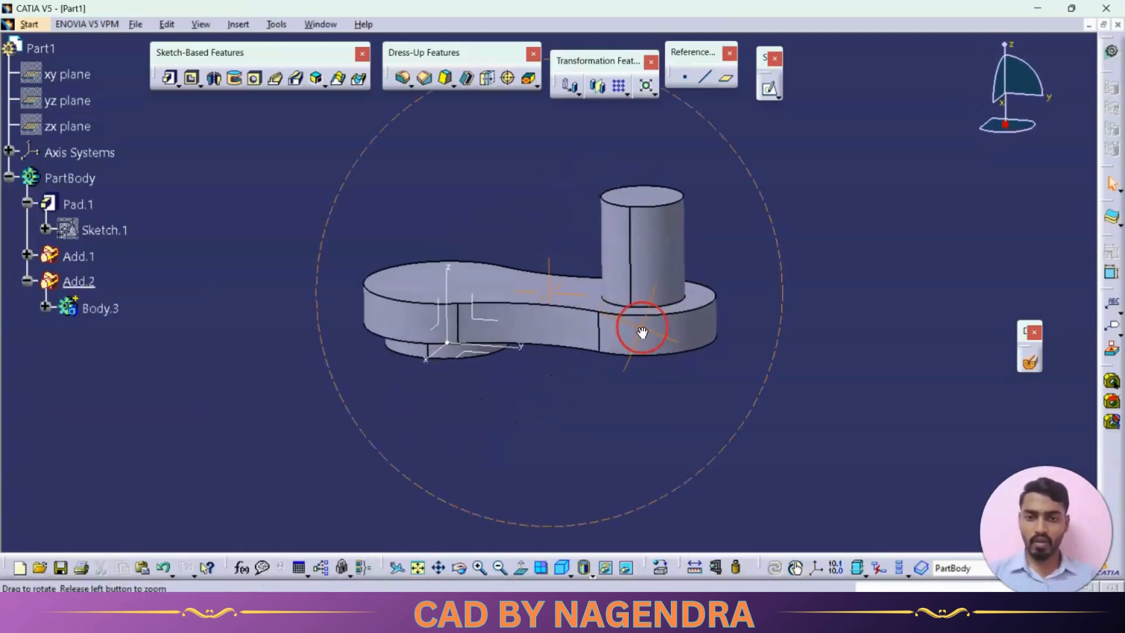
- Insert another new body and open a sketch on the upper face of the cylindrical boss
{"action": "left_click", "coordinate": [238, 24]}
{"action": "left_click", "coordinate": [269, 61]}
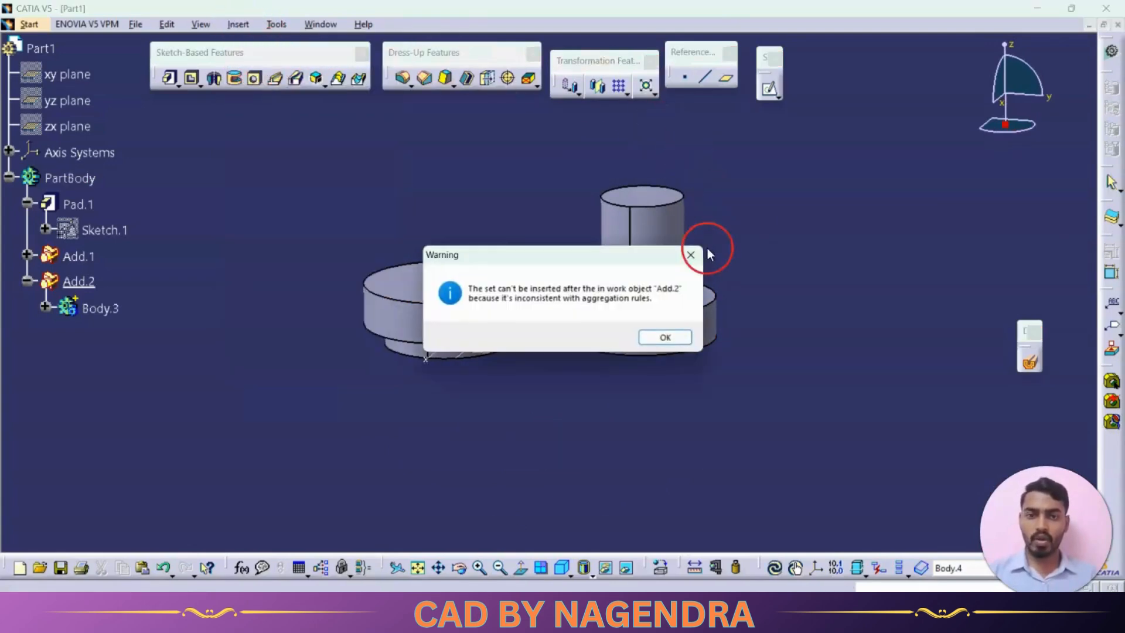
{"action": "left_click", "coordinate": [665, 338]}
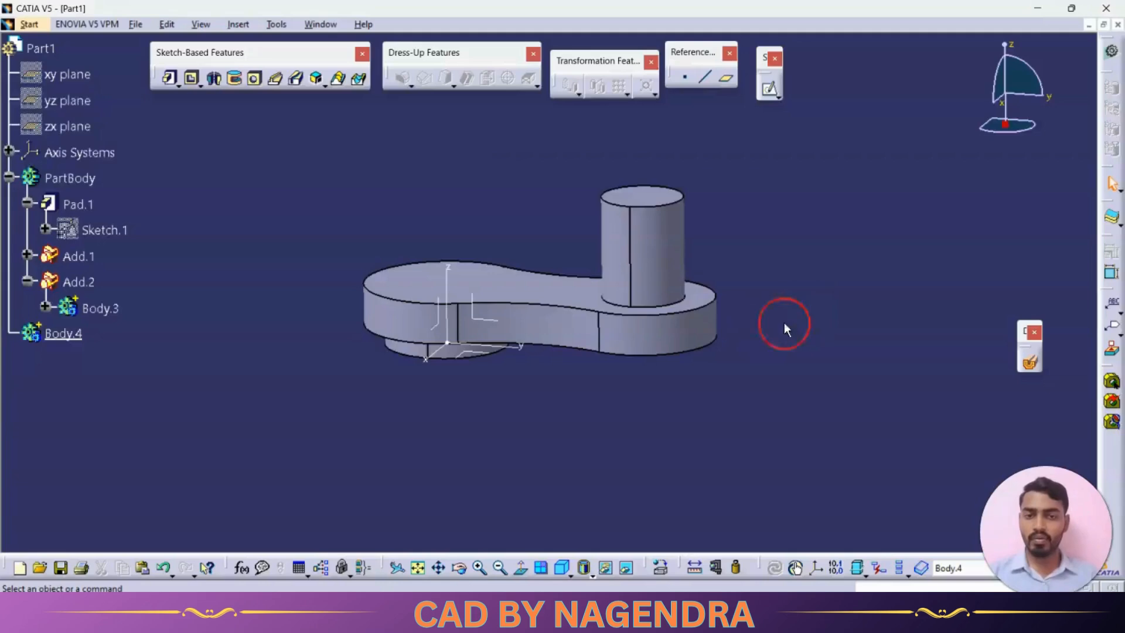
{"action": "middle_click_drag", "start_coordinate": [470, 178], "coordinate": [476, 226]}
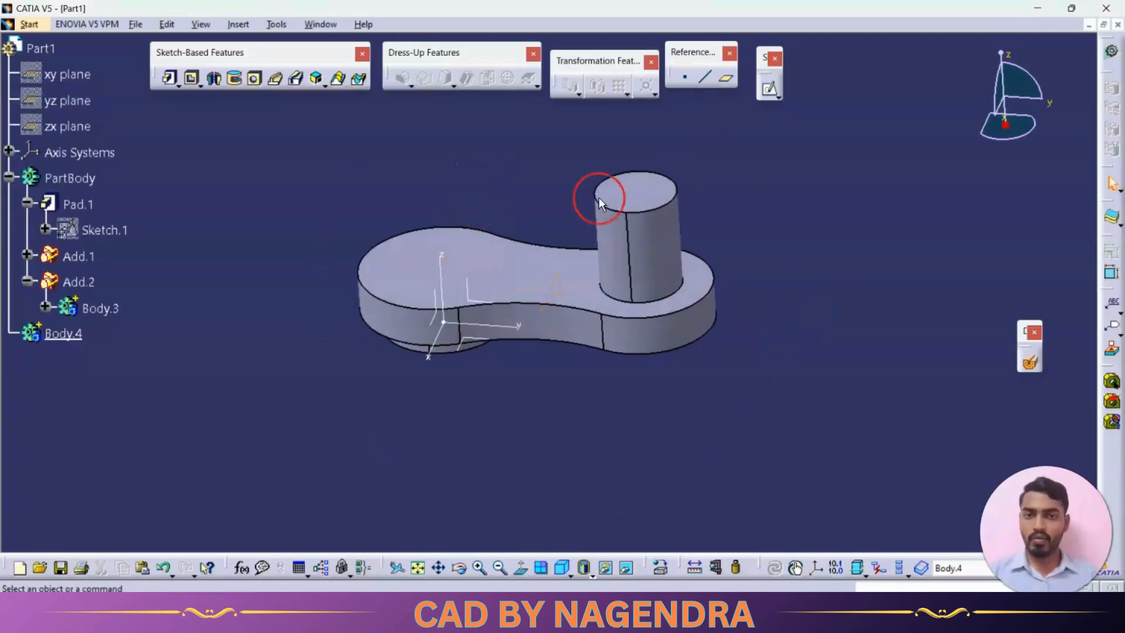
{"action": "left_click", "coordinate": [765, 92]}
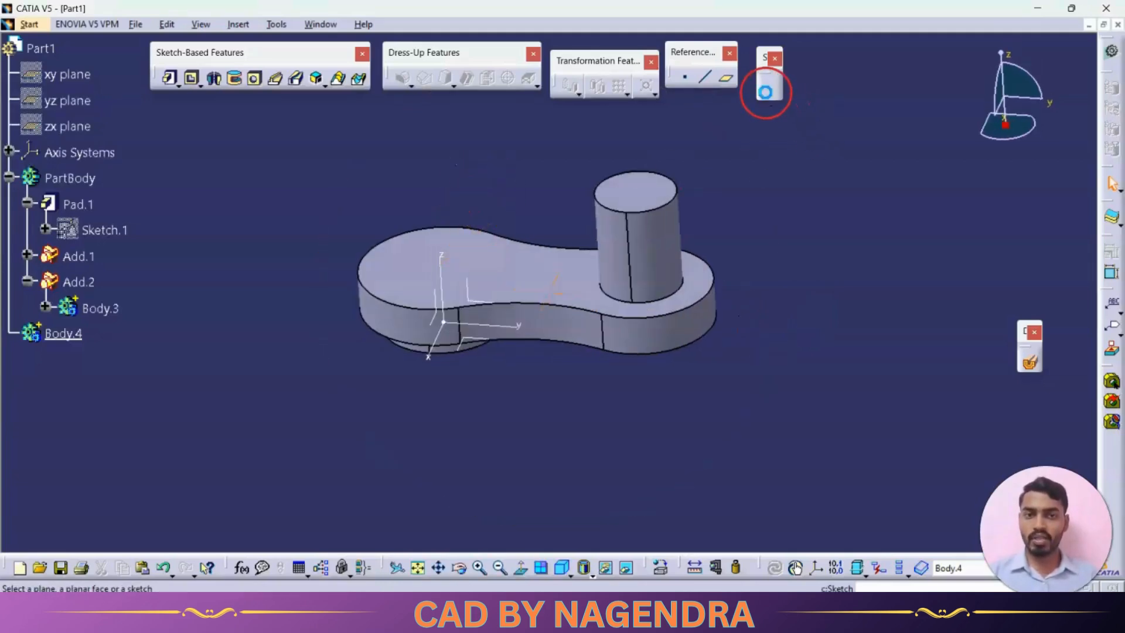
{"action": "left_click", "coordinate": [652, 194]}
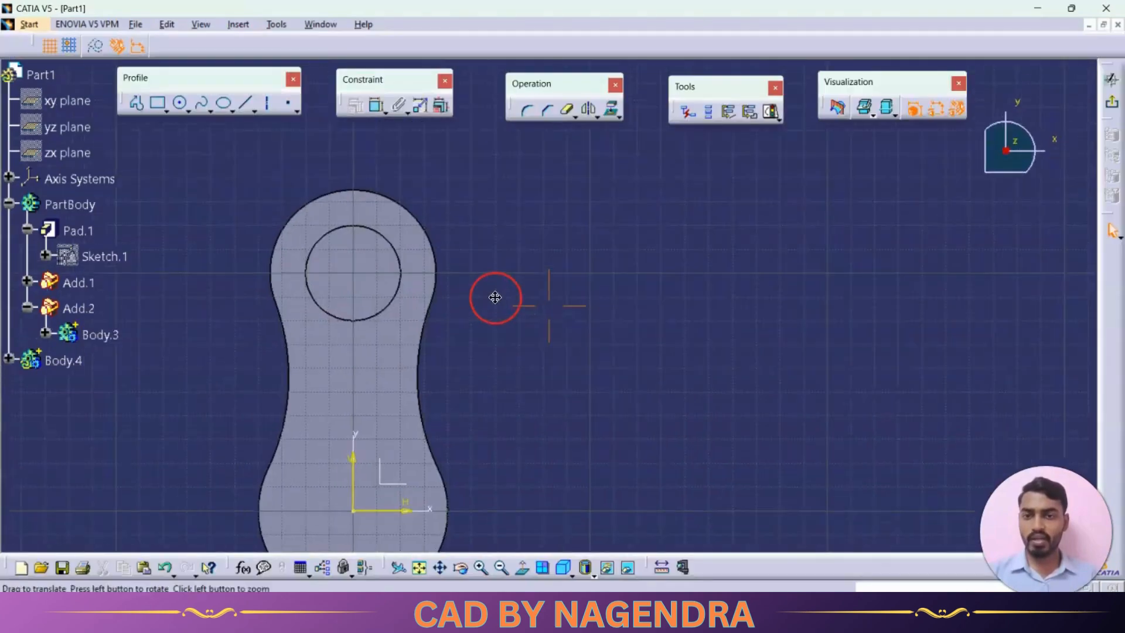
- Check the spline tooth detail in the reference drawing and project the boss's circular edge into the sketch
{"action": "middle_click_drag", "start_coordinate": [495, 297], "coordinate": [806, 308]}
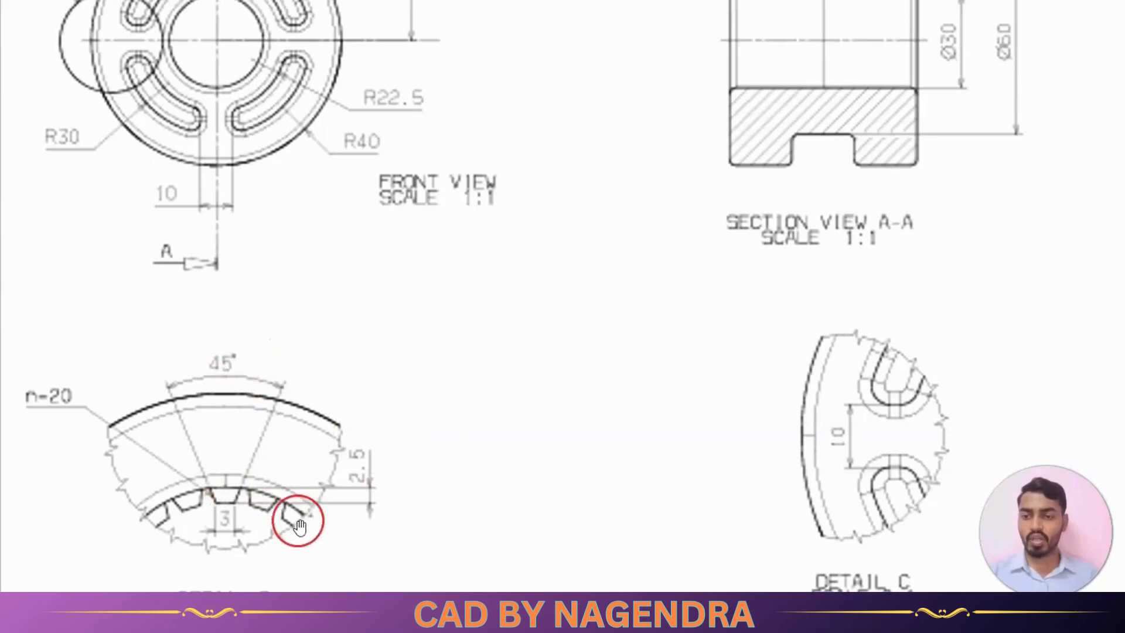
{"action": "scroll", "coordinate": [525, 329], "scroll_direction": "down", "scroll_amount": 4}
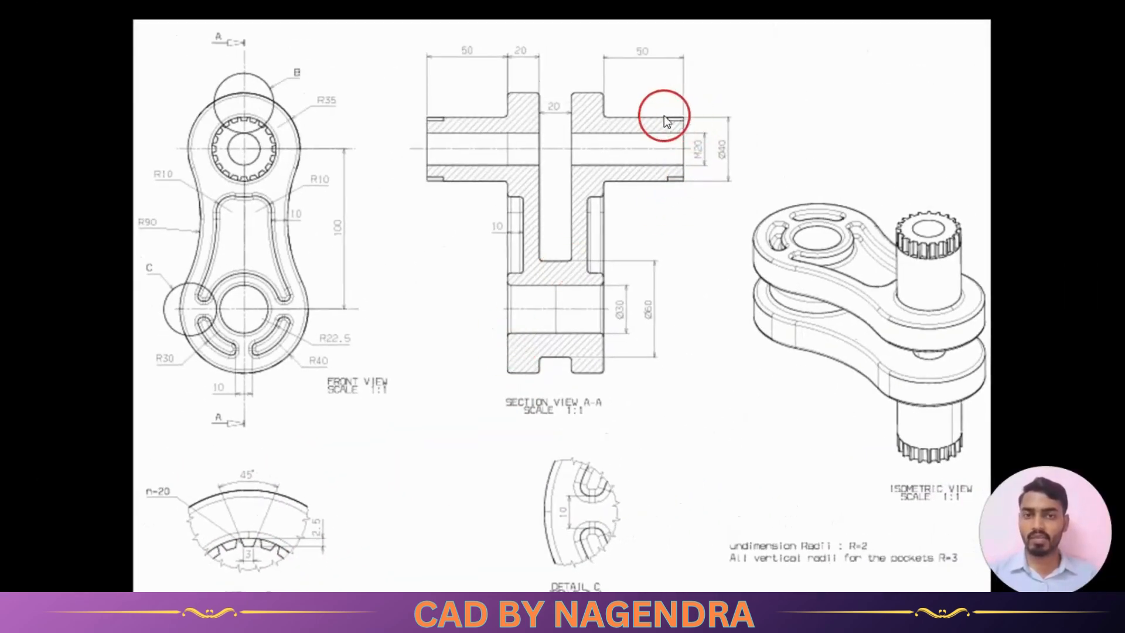
{"action": "key", "text": "alt+Tab"}
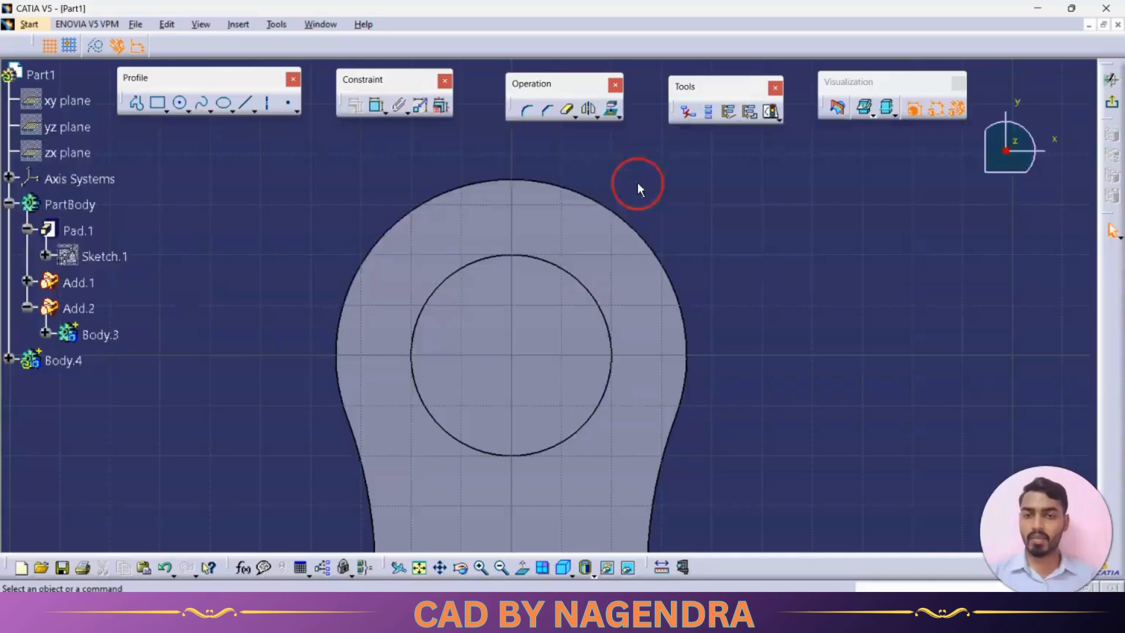
{"action": "left_click", "coordinate": [612, 112]}
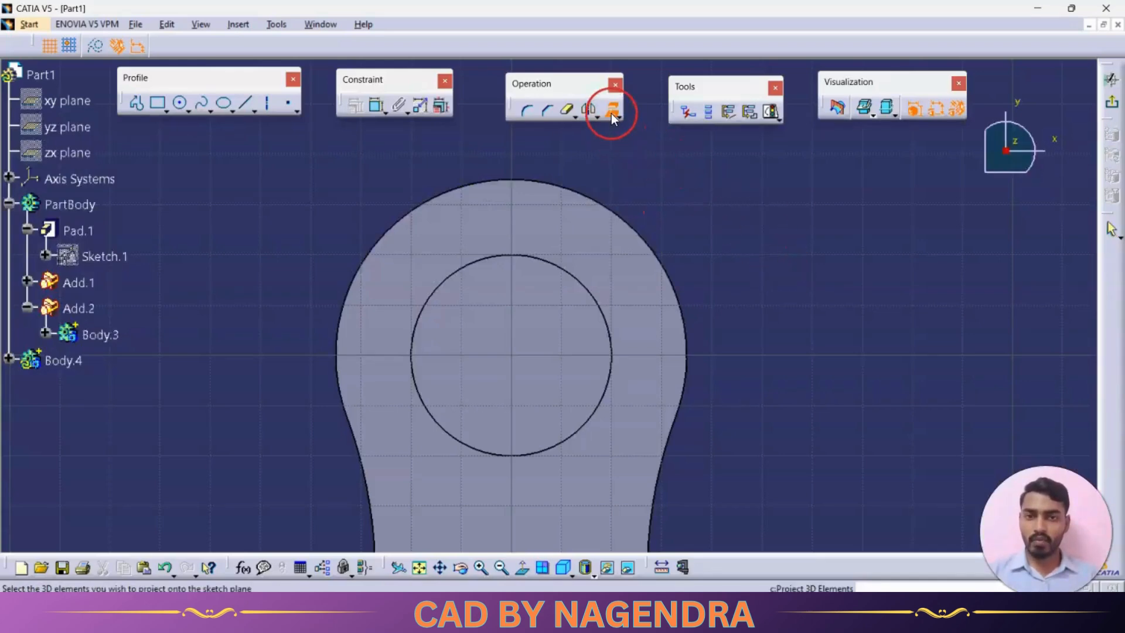
{"action": "left_click", "coordinate": [573, 254]}
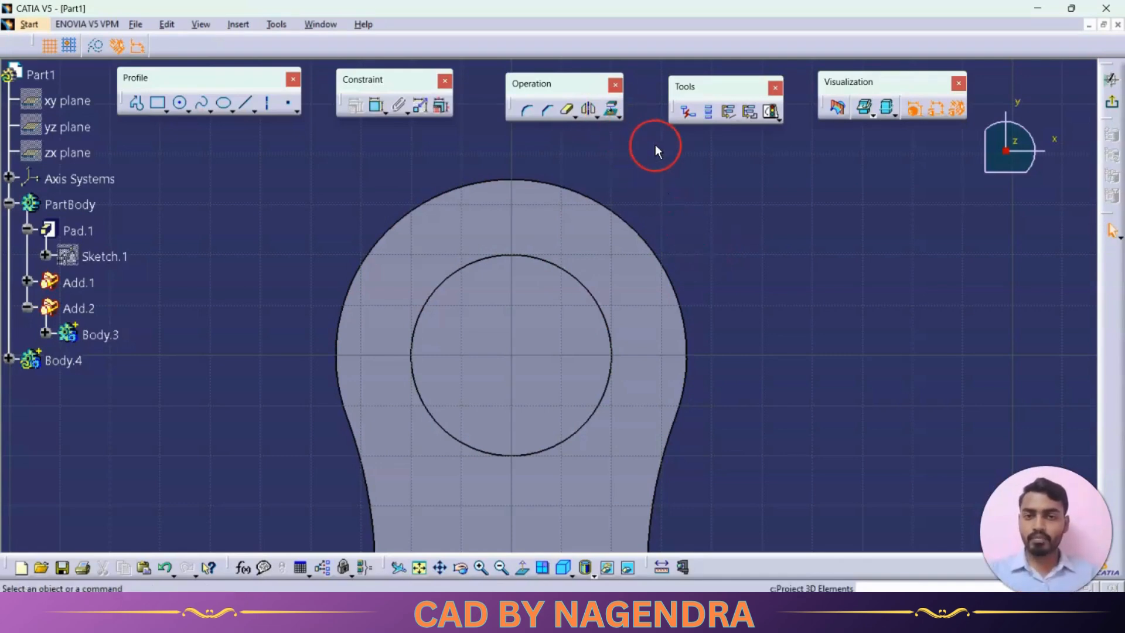
{"action": "left_click", "coordinate": [610, 115]}
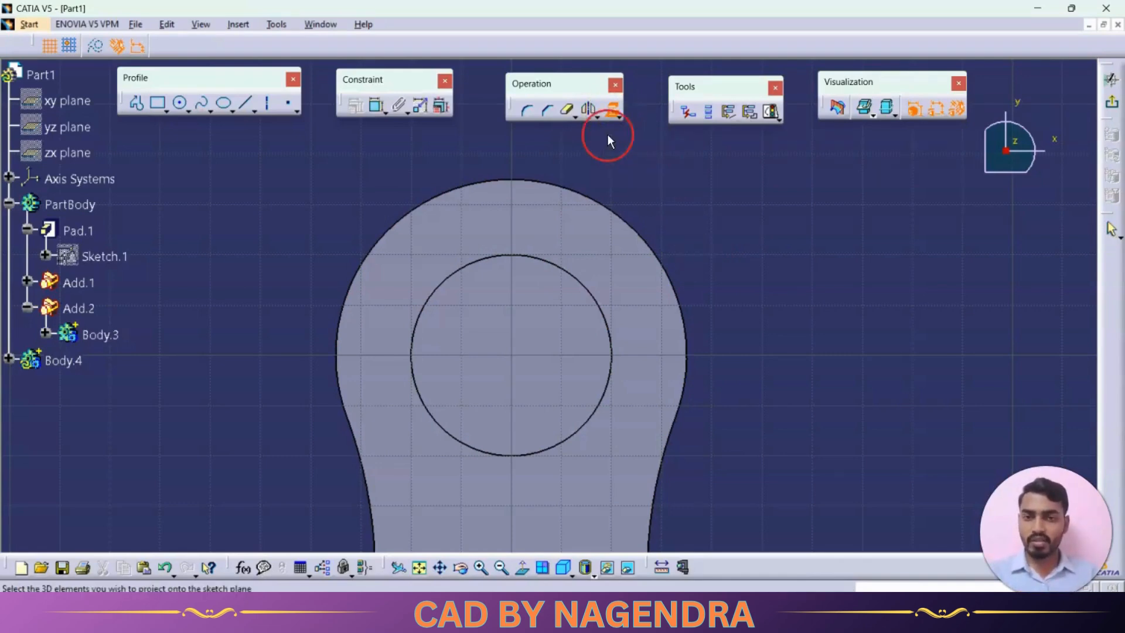
{"action": "left_click", "coordinate": [578, 280]}
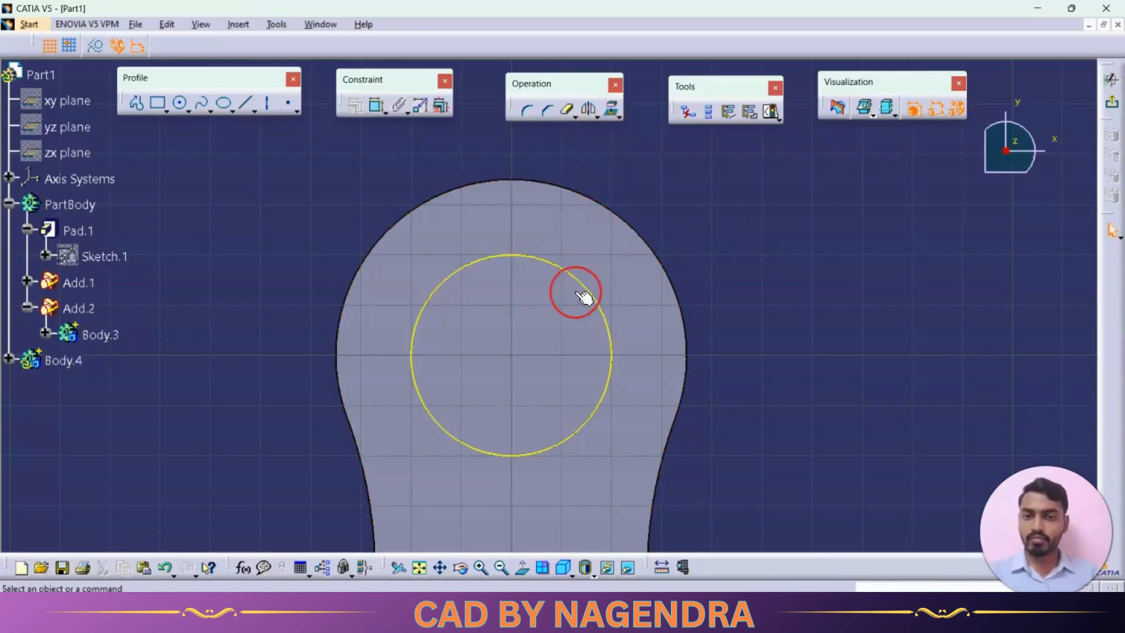
- Sketch an open trapezoidal notch profile across the circle's upper arc, with a horizontal base about 6.4 mm long and two slanted sides
{"action": "middle_click", "coordinate": [772, 186]}
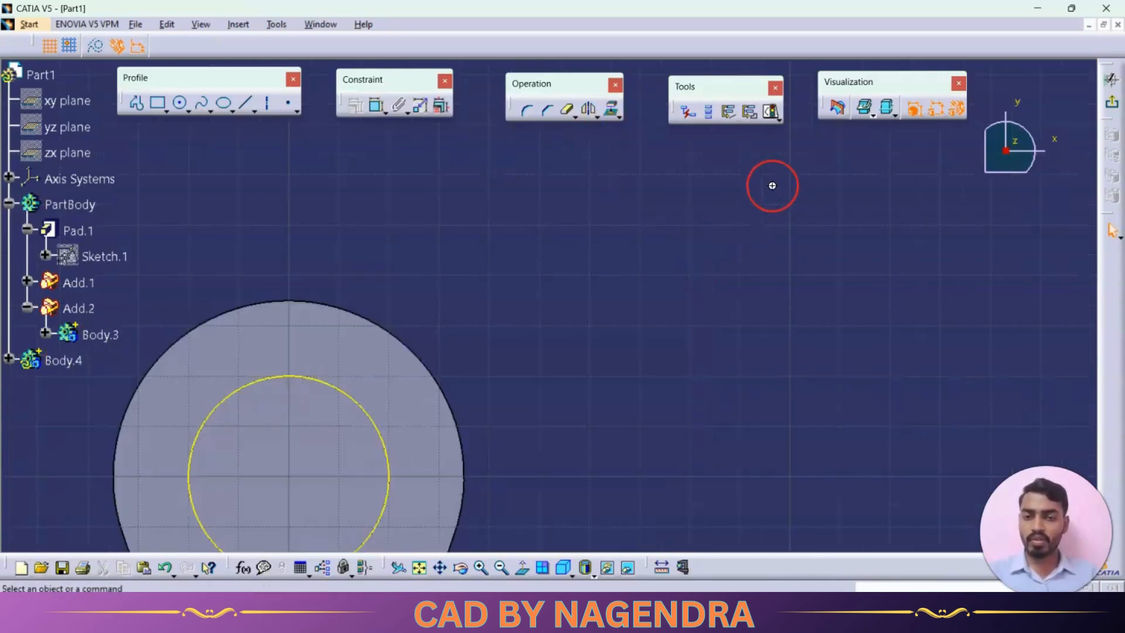
{"action": "mouse_move", "coordinate": [534, 328]}
{"action": "middle_mouse_down"}
{"action": "mouse_move", "coordinate": [750, 148]}
{"action": "mouse_move", "coordinate": [770, 188]}
{"action": "middle_mouse_up"}
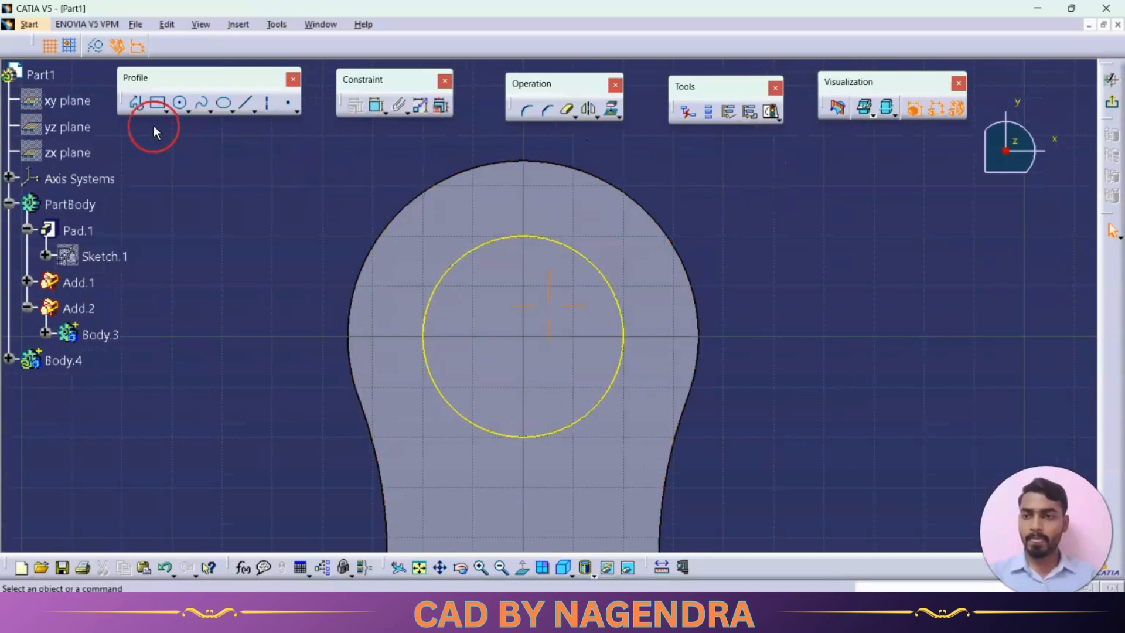
{"action": "left_click", "coordinate": [138, 102]}
{"action": "left_click", "coordinate": [483, 218]}
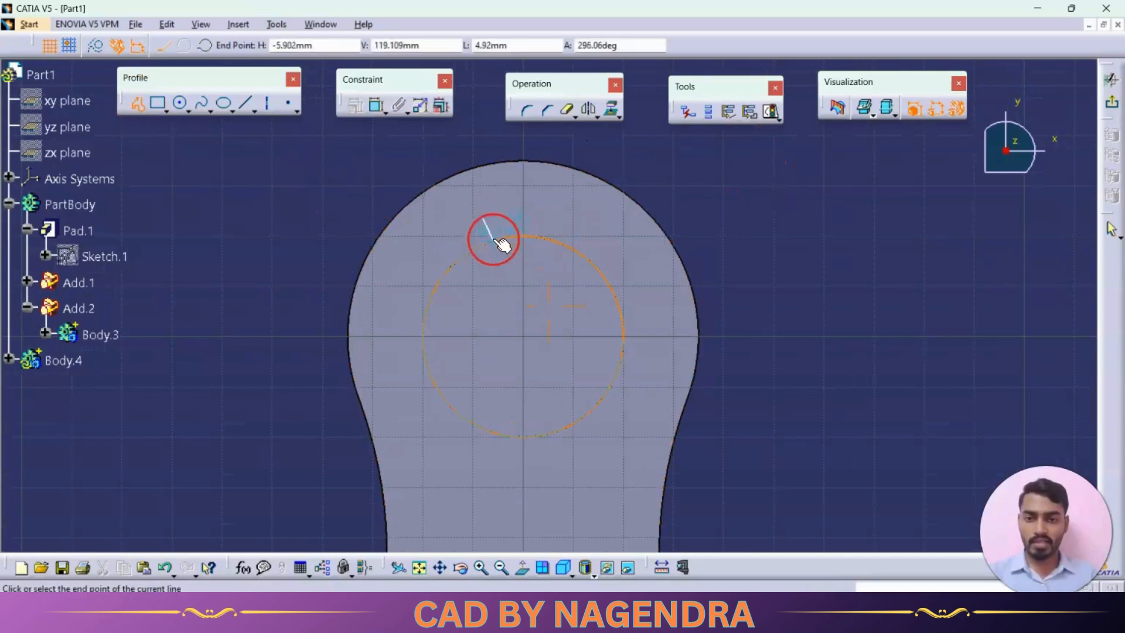
{"action": "left_click", "coordinate": [507, 259]}
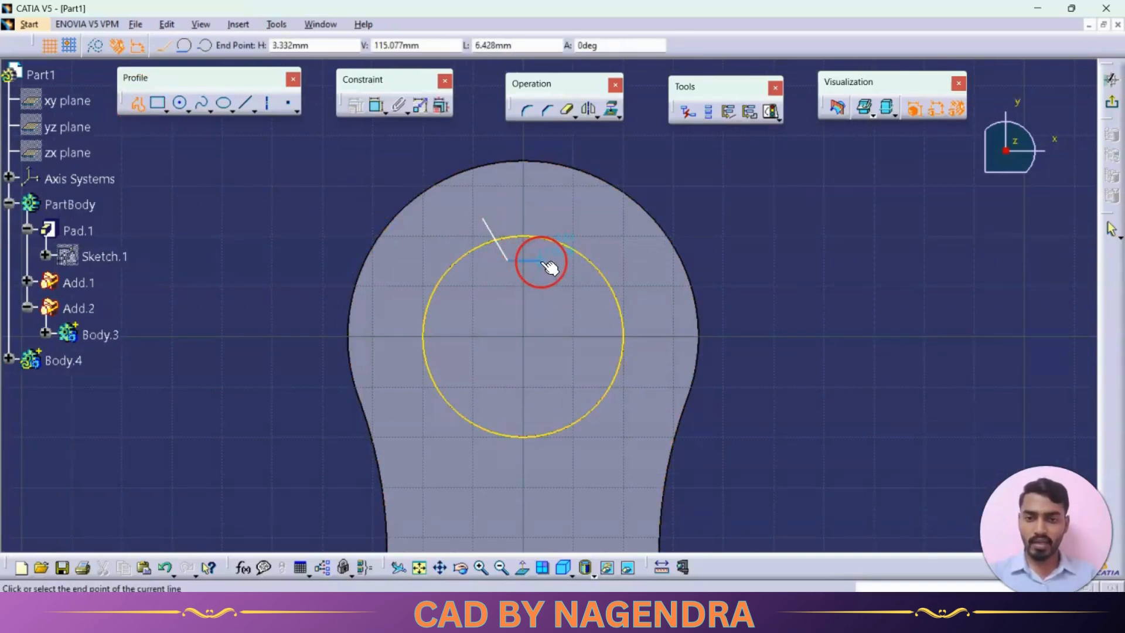
{"action": "left_click", "coordinate": [540, 260]}
{"action": "left_click", "coordinate": [564, 218]}
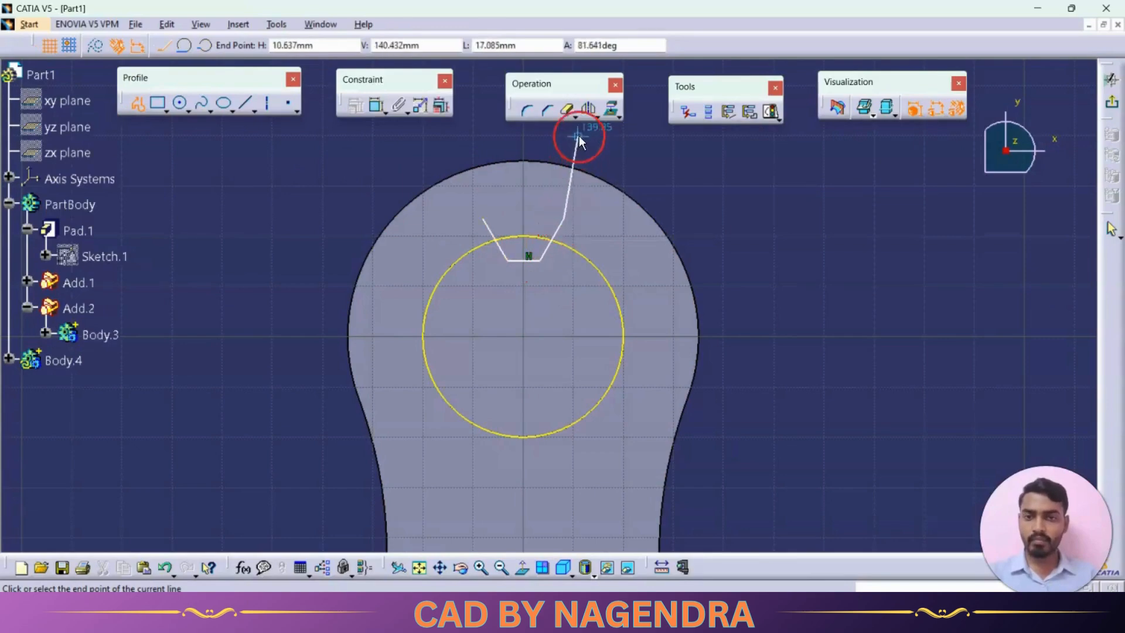
- Quick Trim the slanted lines outside the circle and the rest of the projected circle to close the notch profile
{"action": "left_click", "coordinate": [568, 109]}
{"action": "left_click", "coordinate": [561, 221]}
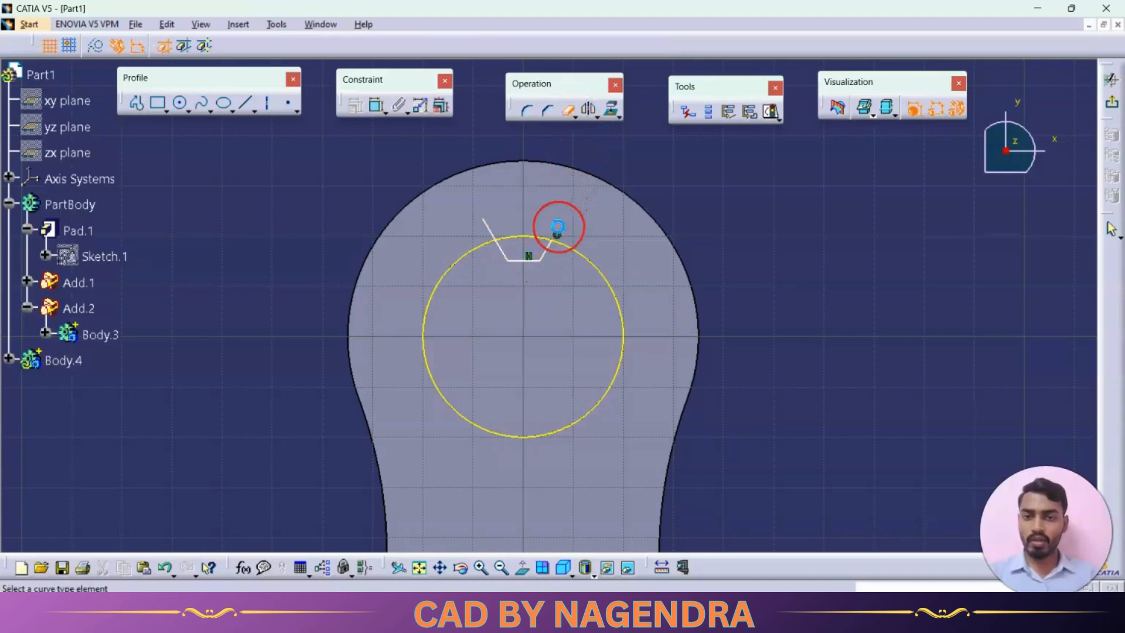
{"action": "left_click", "coordinate": [487, 229]}
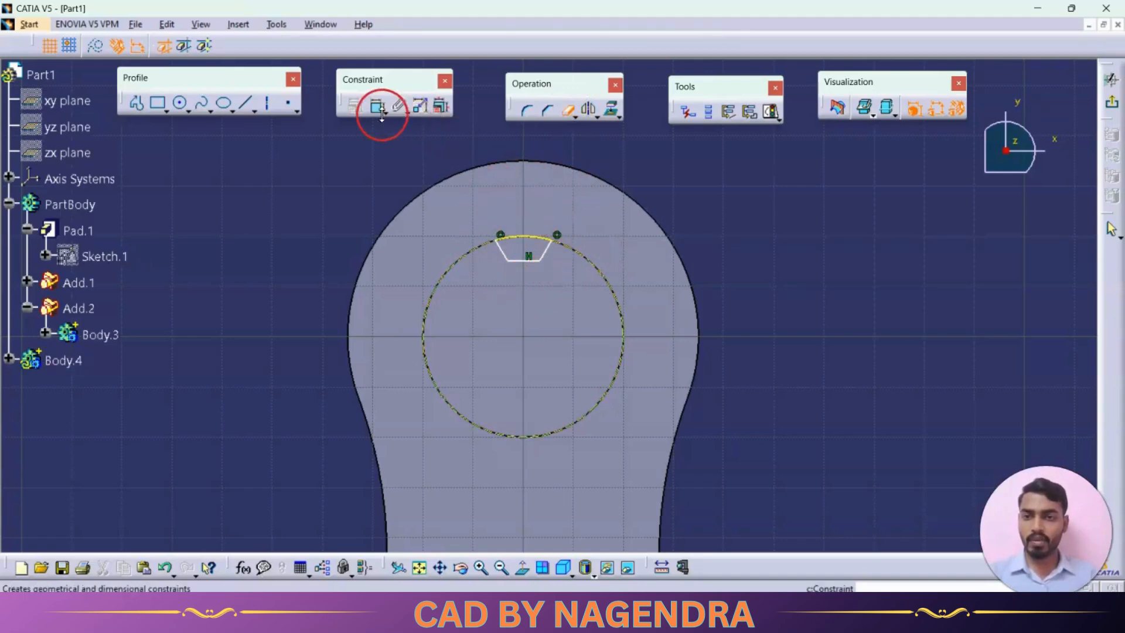
- Constrain the two slanted sides of the notch as symmetric about the vertical sketch axis
{"action": "left_click", "coordinate": [503, 249]}
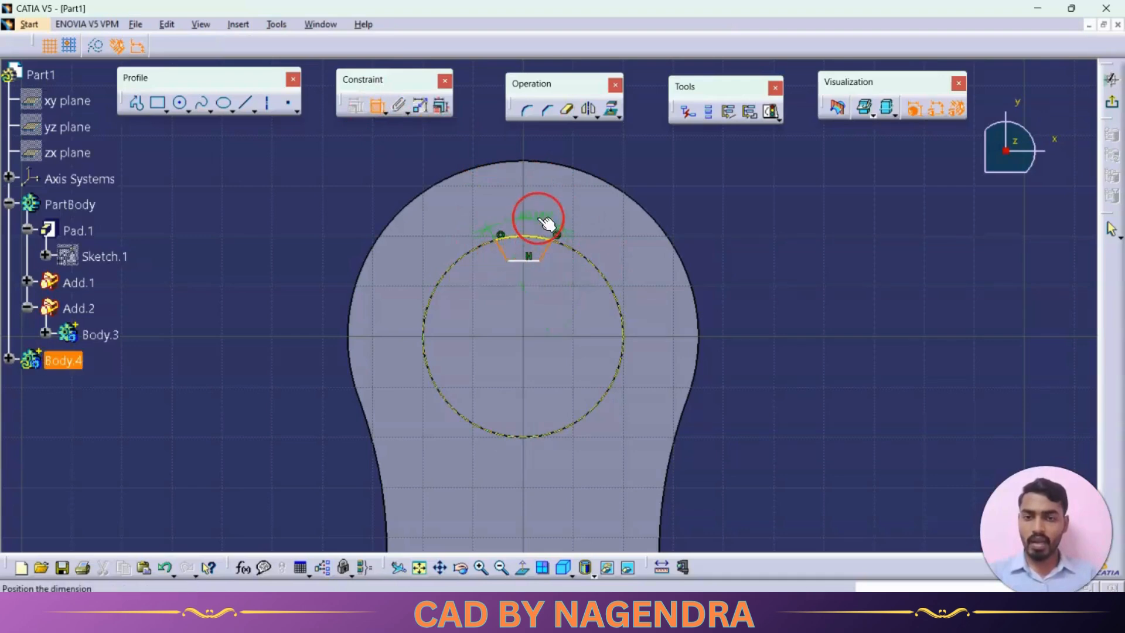
{"action": "right_click", "coordinate": [539, 220]}
{"action": "left_click", "coordinate": [610, 404]}
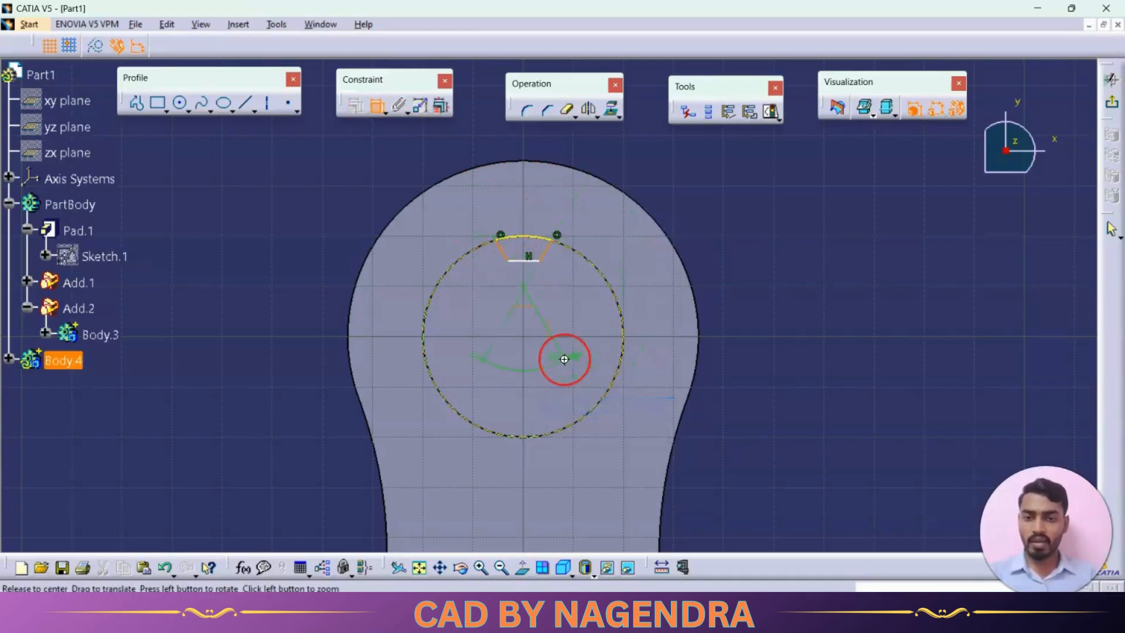
{"action": "mouse_move", "coordinate": [562, 354]}
{"action": "middle_mouse_down"}
{"action": "mouse_move", "coordinate": [563, 262]}
{"action": "mouse_move", "coordinate": [545, 432]}
{"action": "middle_mouse_up"}
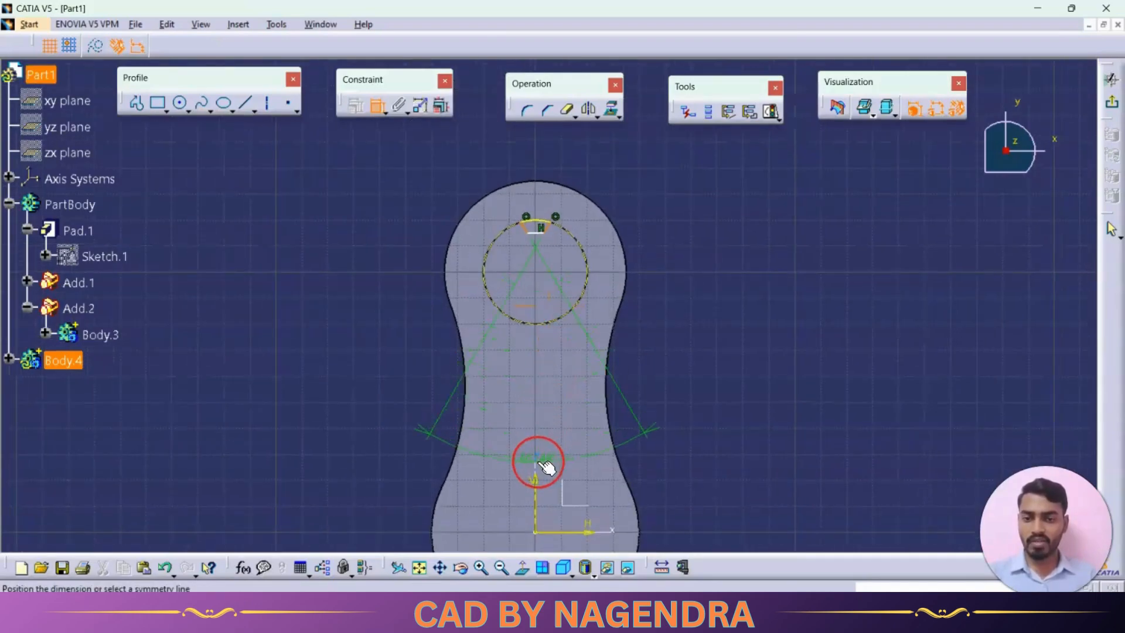
{"action": "left_click", "coordinate": [538, 460]}
- Dimension the notch's horizontal base line and set its length to 3 mm
{"action": "mouse_move", "coordinate": [684, 236]}
{"action": "middle_mouse_down"}
{"action": "mouse_move", "coordinate": [687, 301]}
{"action": "mouse_move", "coordinate": [696, 228]}
{"action": "mouse_move", "coordinate": [686, 199]}
{"action": "middle_mouse_up"}
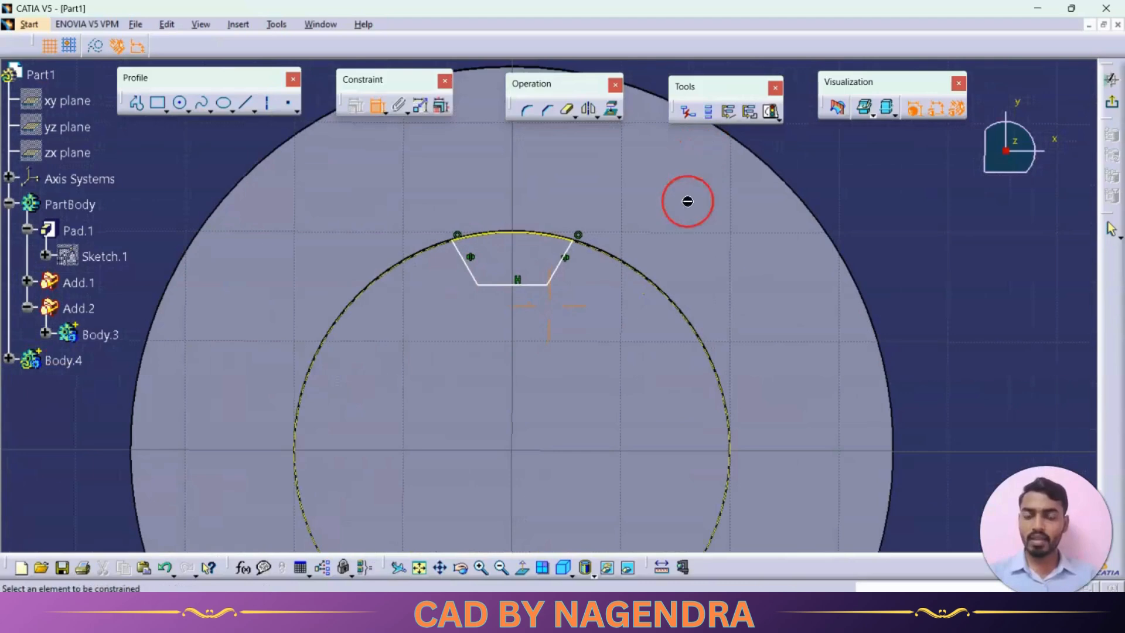
{"action": "left_click", "coordinate": [517, 283]}
{"action": "left_click", "coordinate": [532, 329]}
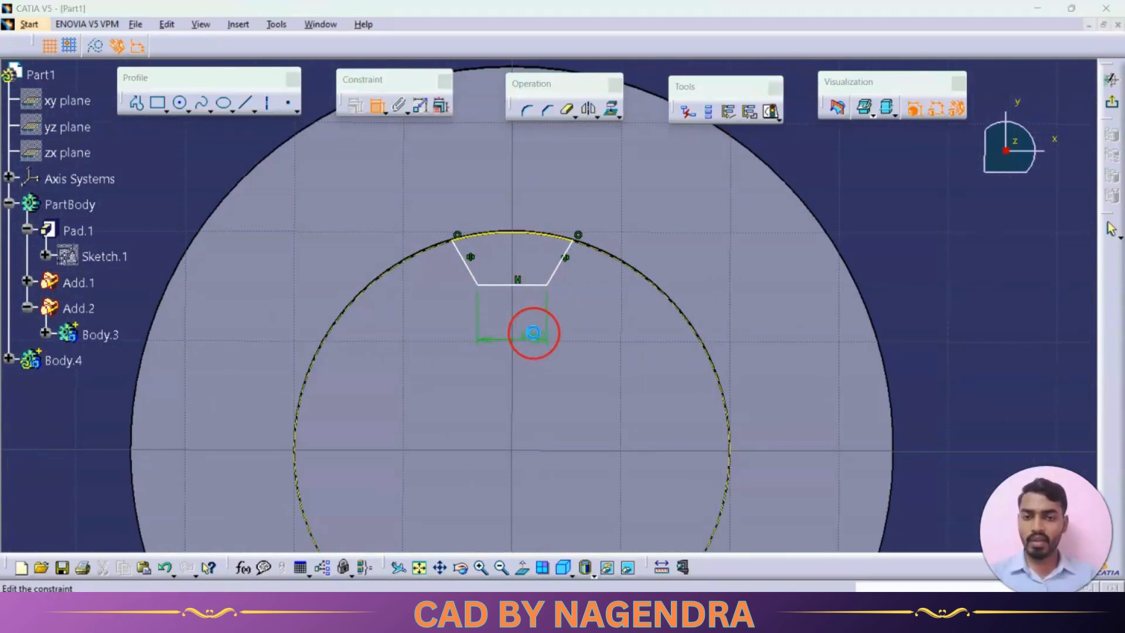
{"action": "double_click", "coordinate": [534, 339]}
{"action": "key", "text": "Return"}
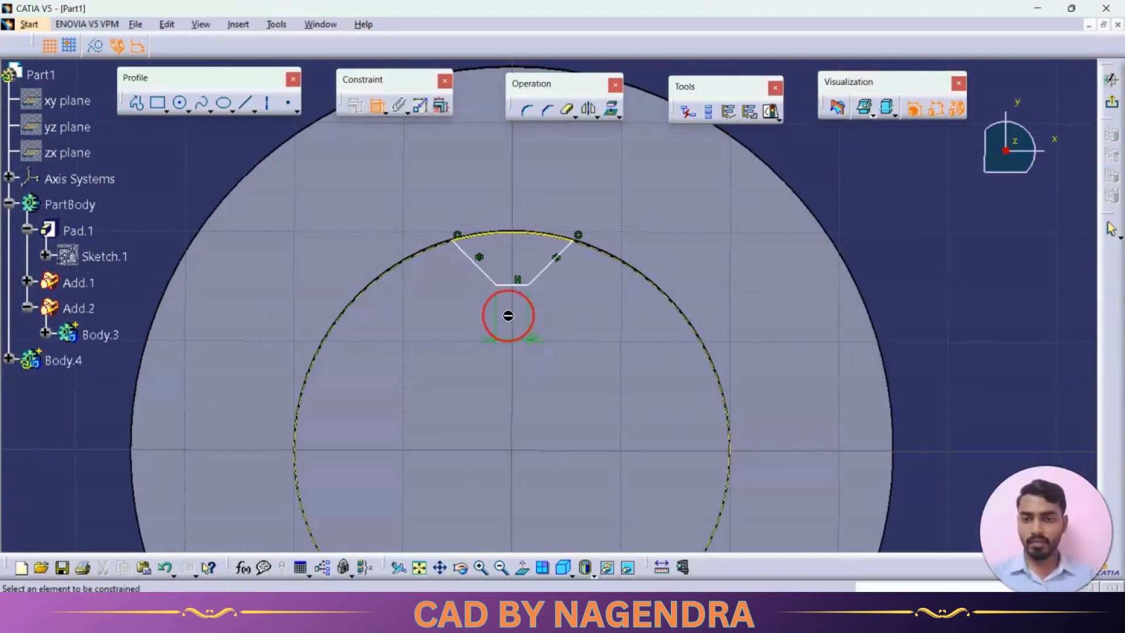
- Dimension the notch depth between the base line and the upper arc and set it to 2.5 mm
{"action": "left_click", "coordinate": [516, 284]}
{"action": "left_click", "coordinate": [511, 234]}
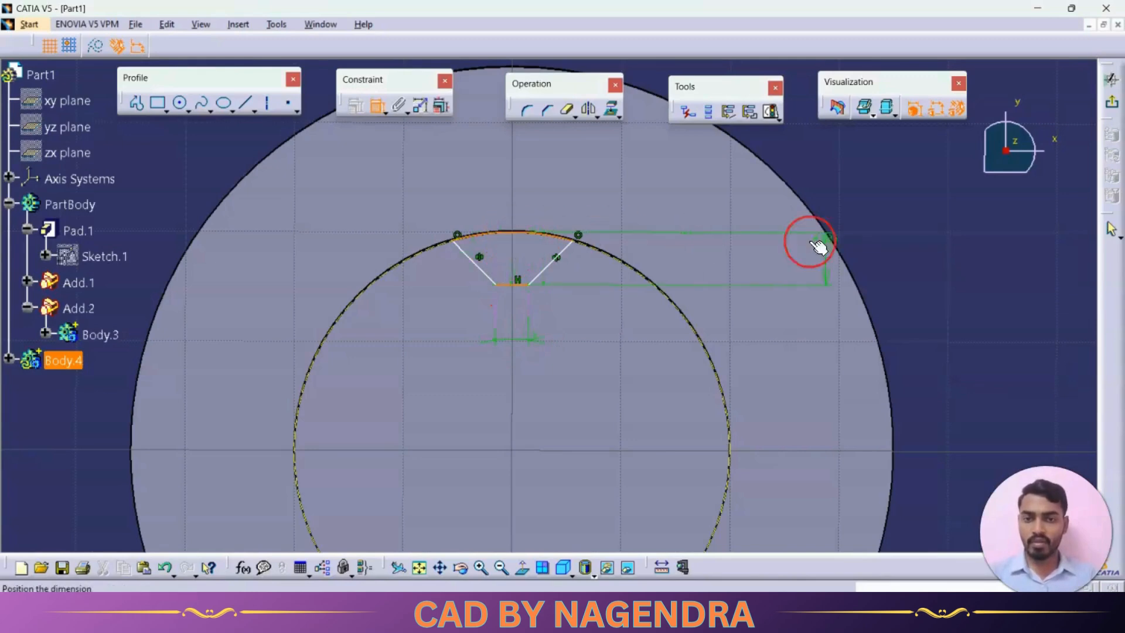
{"action": "left_click", "coordinate": [864, 240]}
{"action": "double_click", "coordinate": [868, 240]}
{"action": "type", "text": "2."}
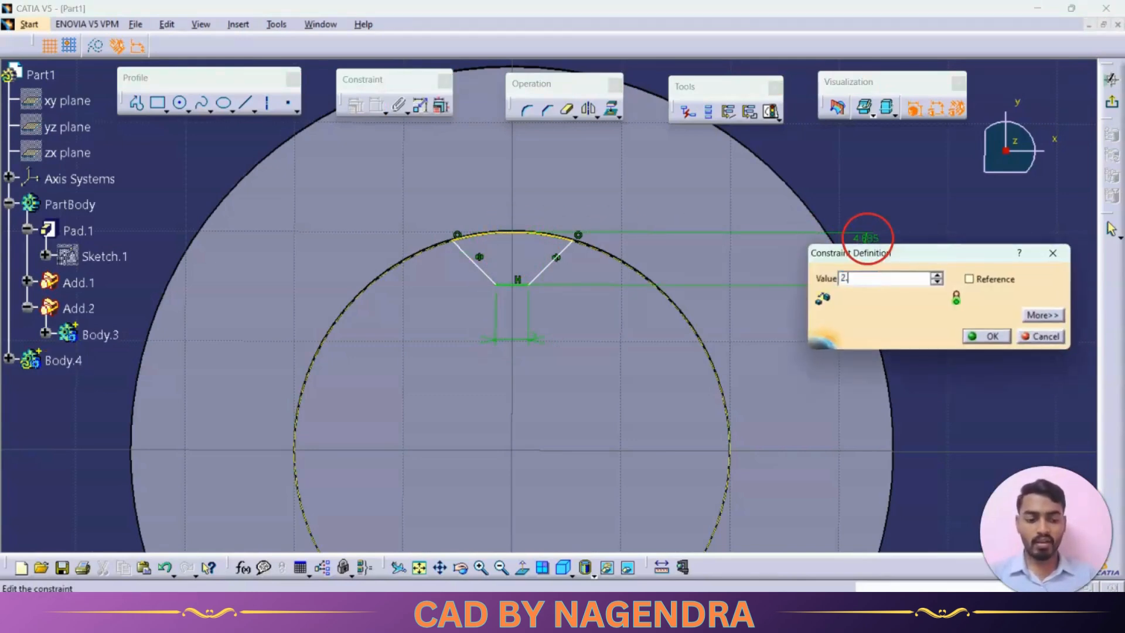
{"action": "type", "text": "5mm"}
{"action": "key", "text": "Return"}
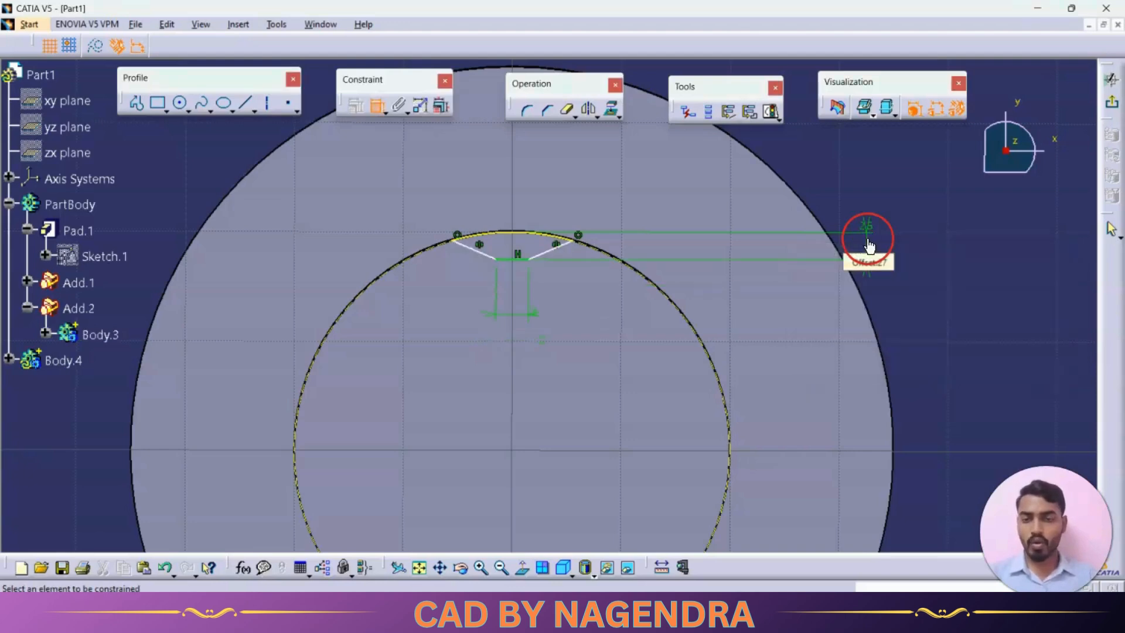
- Set the angle between the two slanted sides of the notch to 45 degrees and exit the sketch
{"action": "left_click", "coordinate": [482, 254]}
{"action": "left_click", "coordinate": [556, 249]}
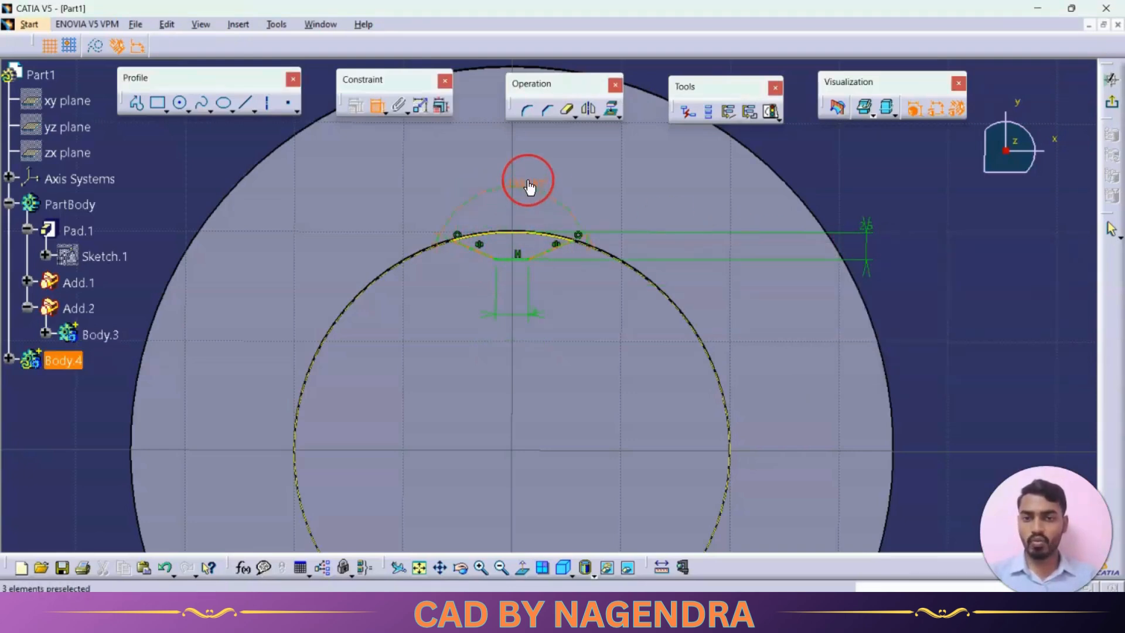
{"action": "double_click", "coordinate": [528, 185]}
{"action": "type", "text": "45deg"}
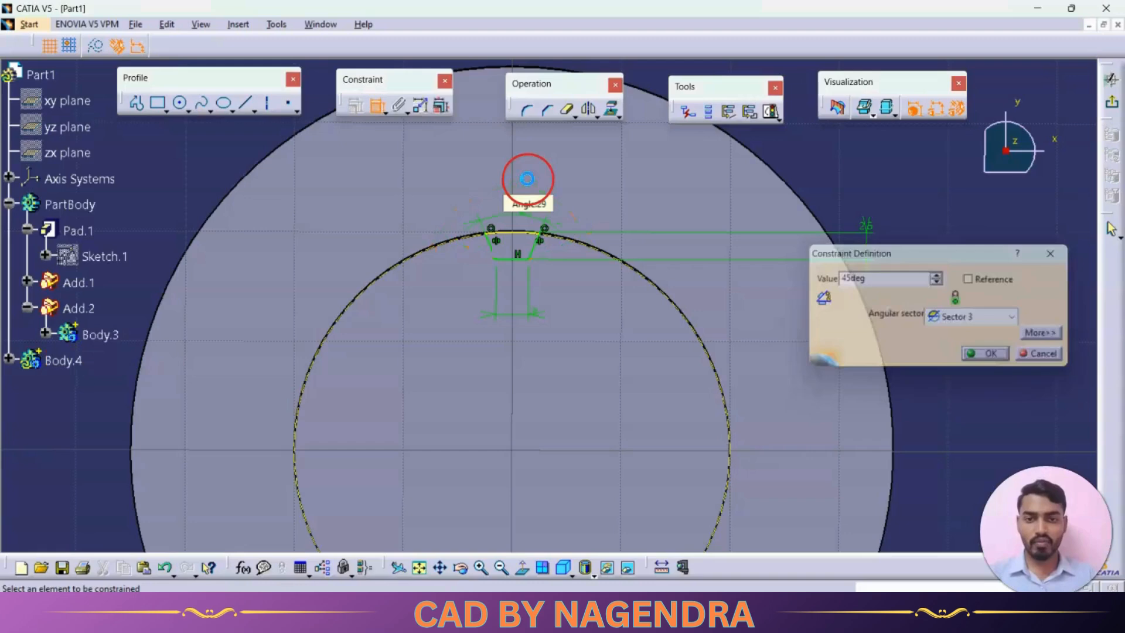
{"action": "key", "text": "Return"}
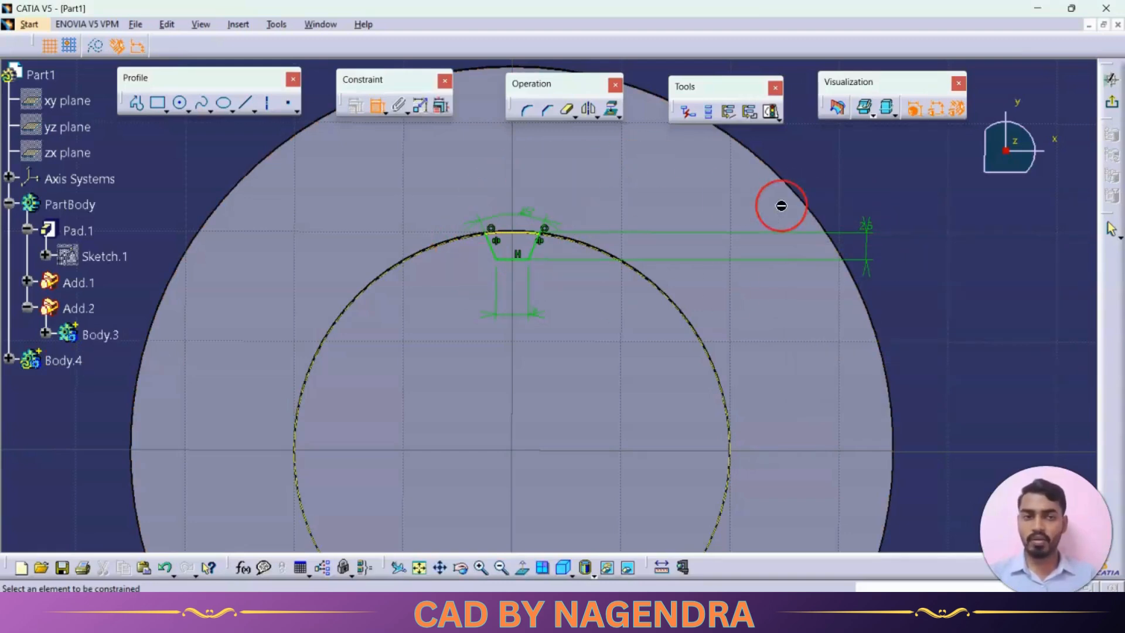
{"action": "left_click", "coordinate": [1112, 106]}
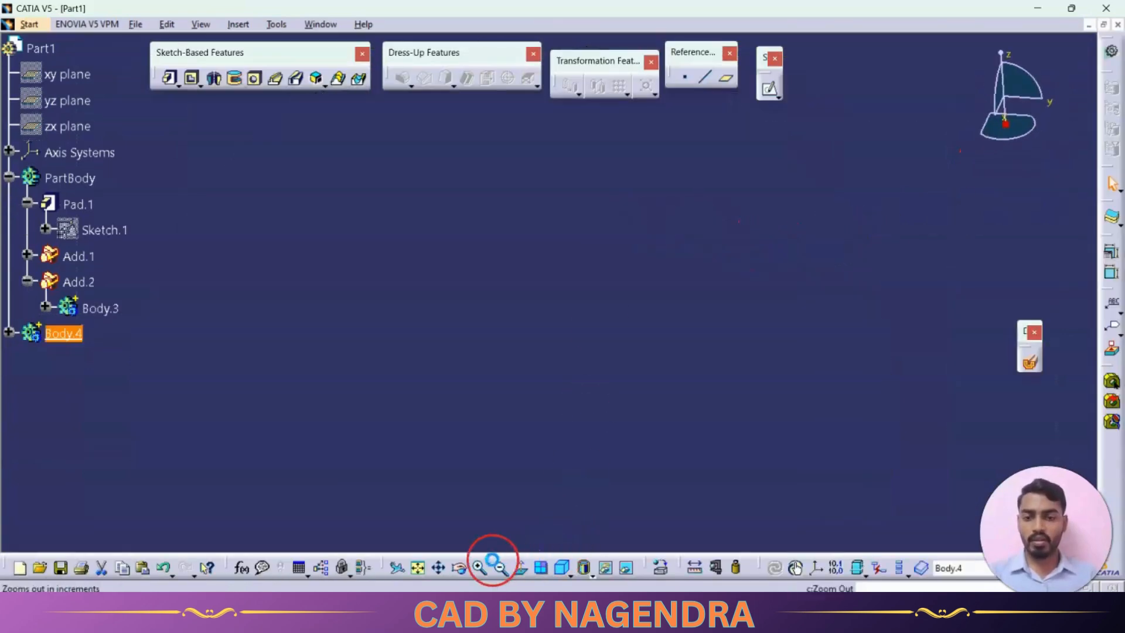
- Check the notch length in the drawing and pocket the notch sketch to a depth of 15 mm
{"action": "left_click", "coordinate": [418, 567]}
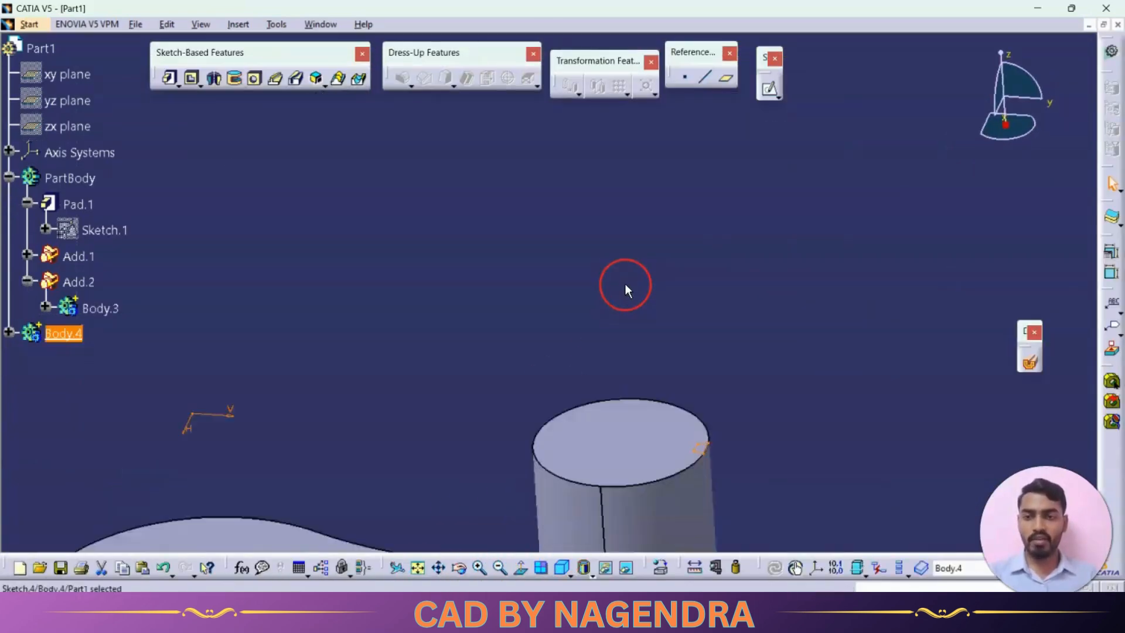
{"action": "left_click", "coordinate": [191, 78]}
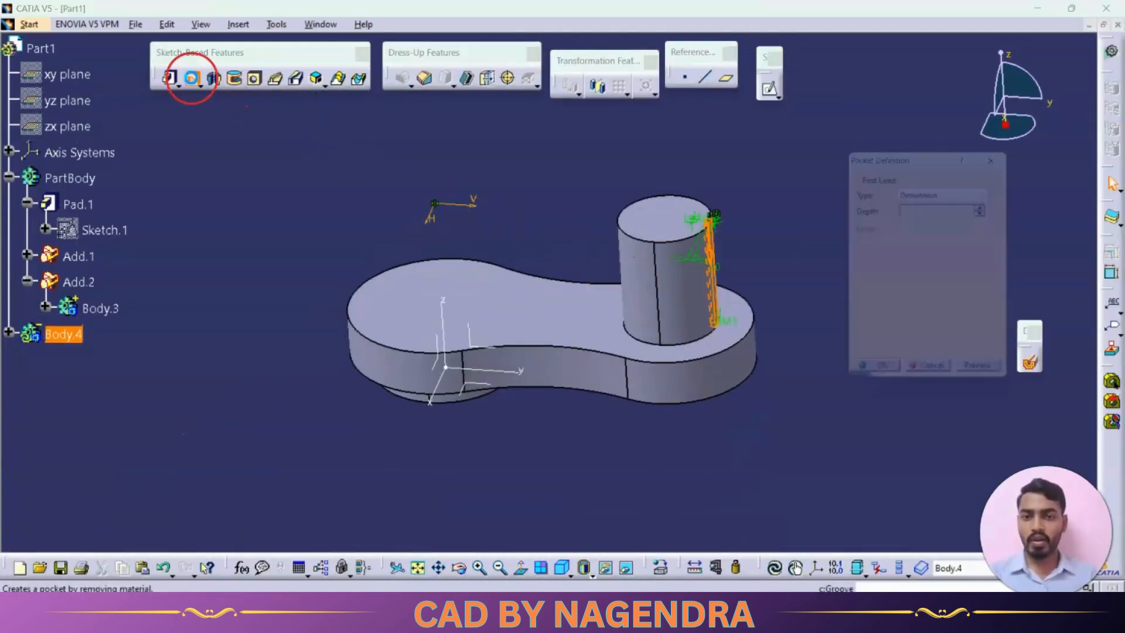
{"action": "key", "text": "alt+Tab"}
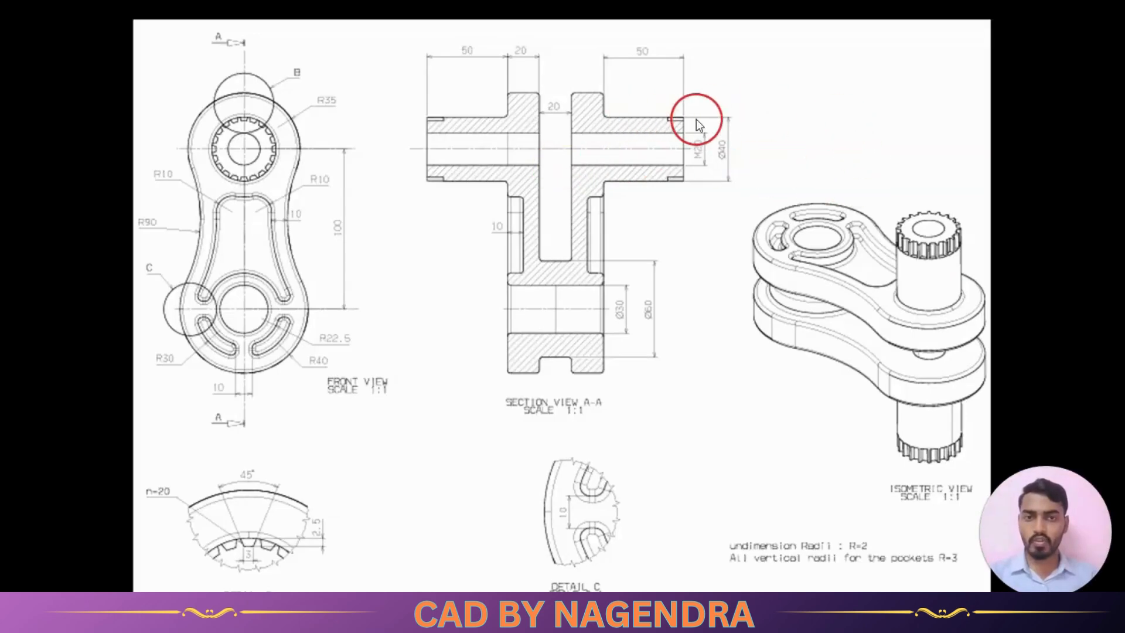
{"action": "key", "text": "alt+Tab"}
{"action": "left_click", "coordinate": [948, 210]}
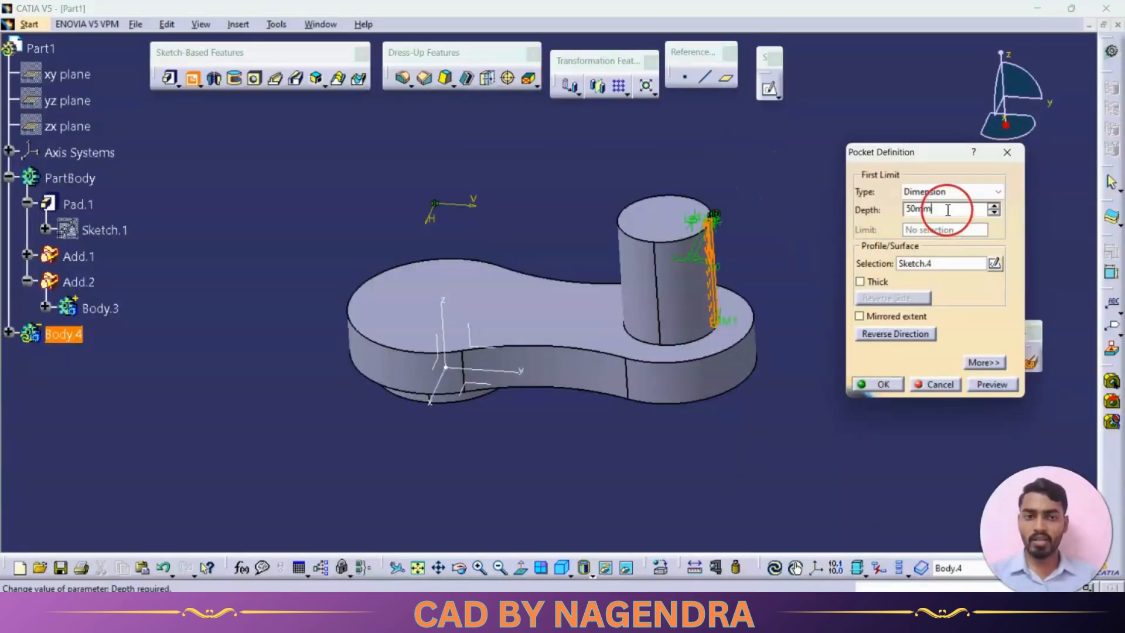
{"action": "type", "text": "15"}
{"action": "key", "text": "Return"}
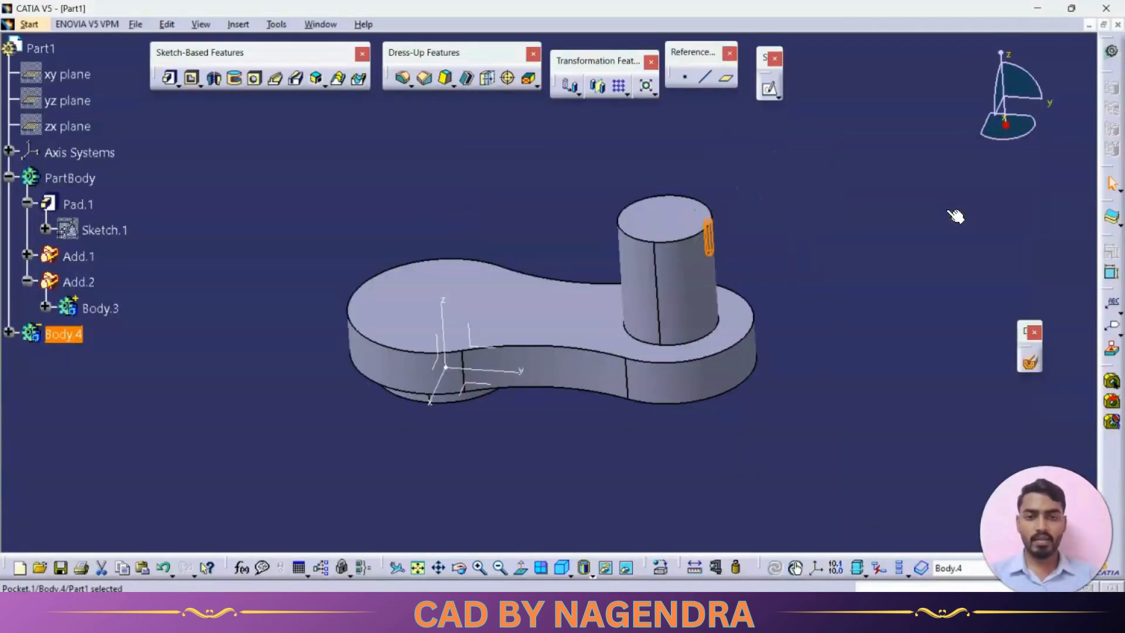
- Pattern the notch pocket circularly around the boss as a complete crown with 20 instances
{"action": "middle_click_drag", "start_coordinate": [921, 215], "coordinate": [715, 250]}
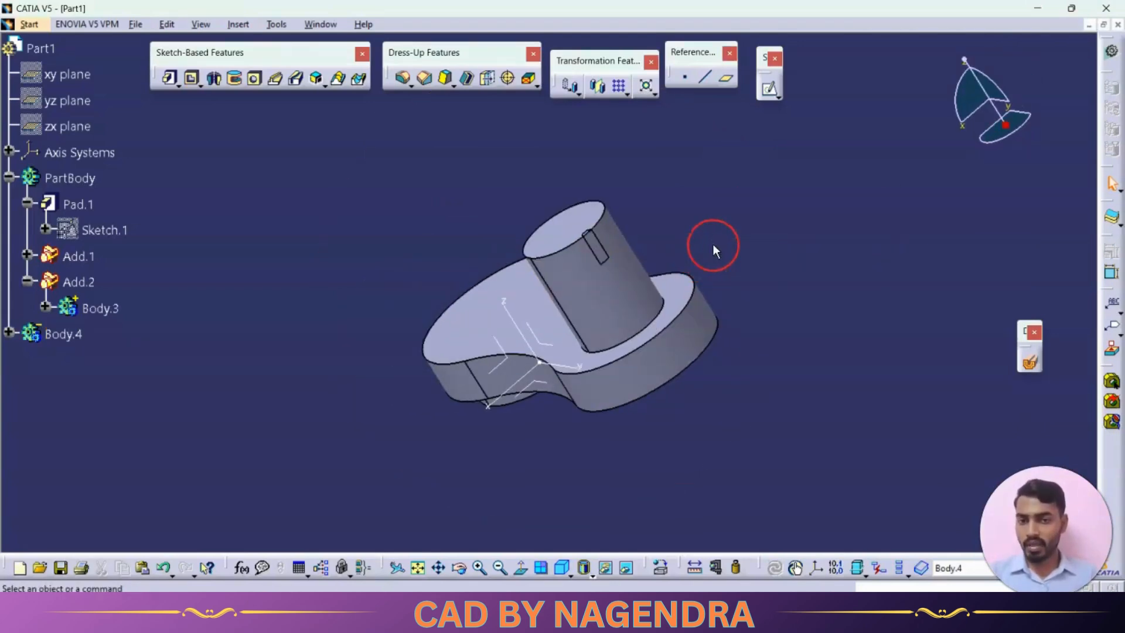
{"action": "left_click", "coordinate": [10, 332]}
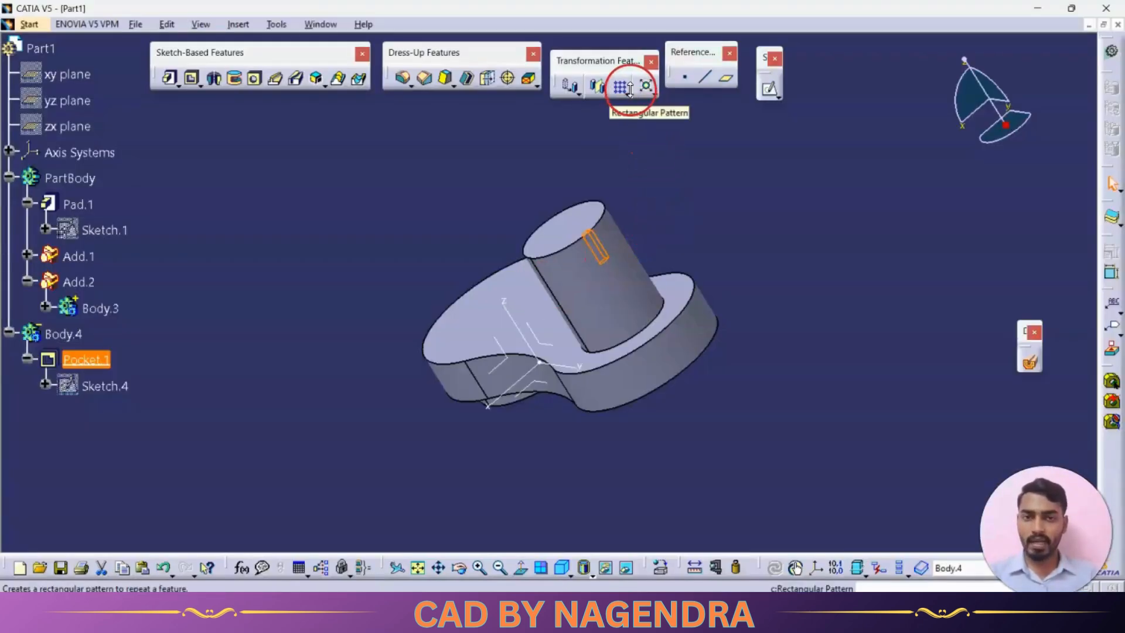
{"action": "left_click", "coordinate": [669, 104]}
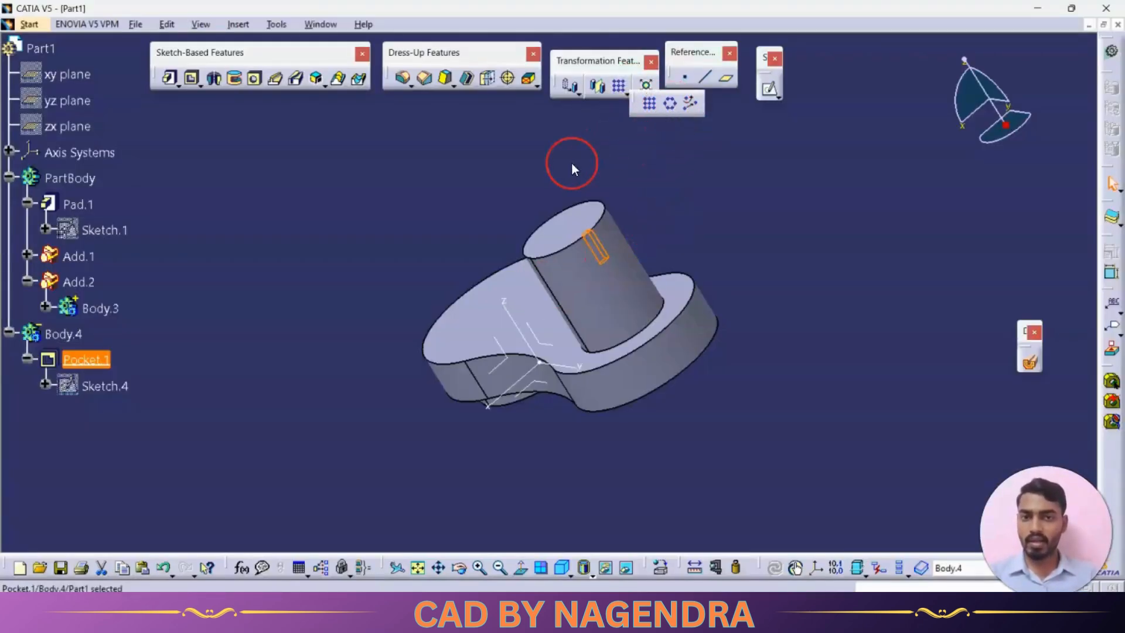
{"action": "left_click", "coordinate": [838, 198]}
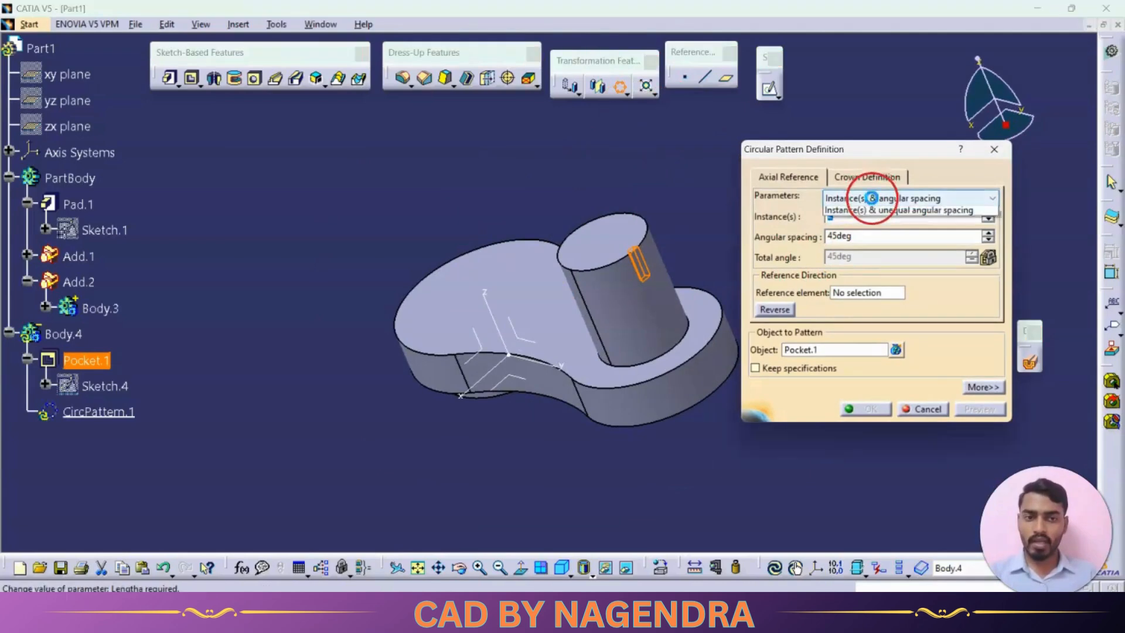
{"action": "left_click", "coordinate": [874, 246]}
{"action": "left_click", "coordinate": [867, 218]}
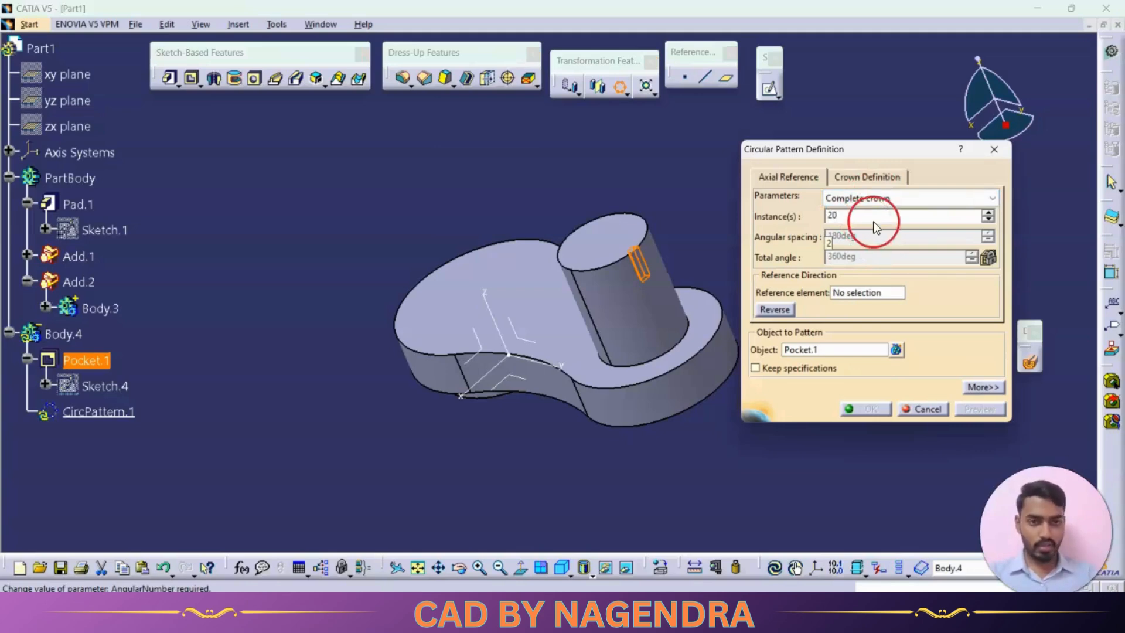
{"action": "left_click", "coordinate": [607, 304]}
{"action": "middle_click_drag", "start_coordinate": [502, 296], "coordinate": [582, 308]}
{"action": "left_click", "coordinate": [867, 409]}
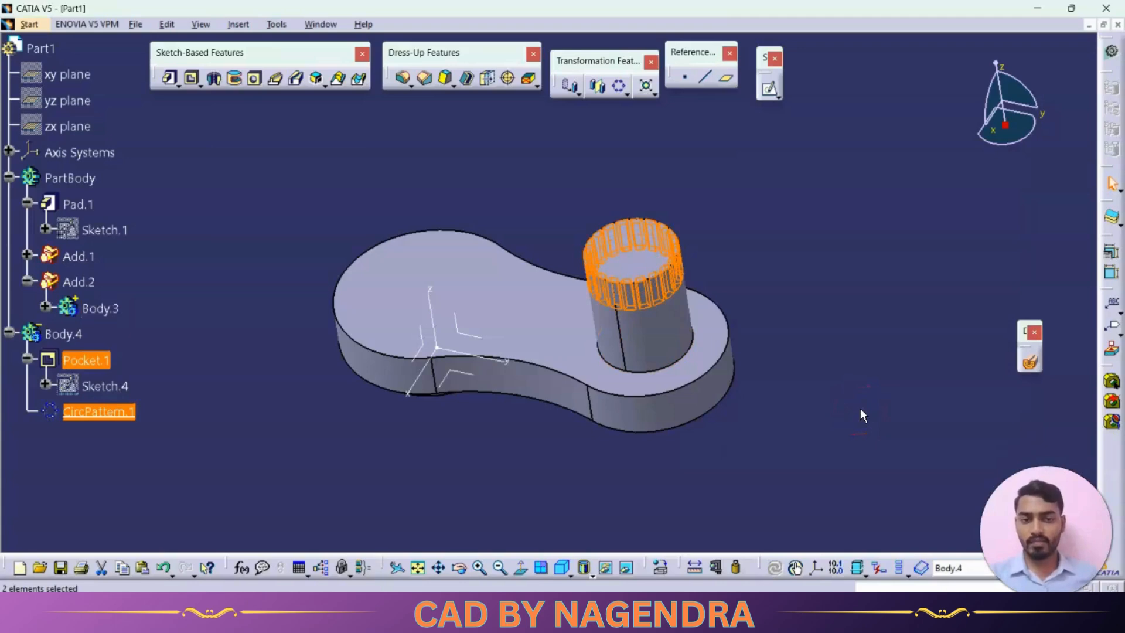
{"action": "left_click", "coordinate": [860, 409]}
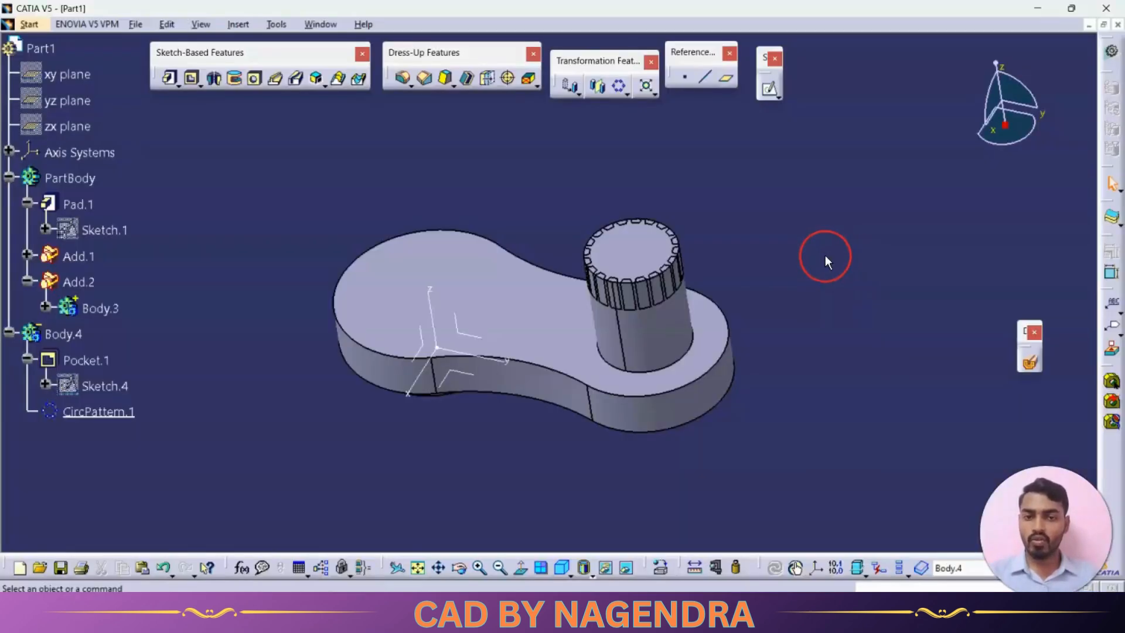
- Remove Body.4, which holds the patterned notches, from PartBody
{"action": "right_click", "coordinate": [69, 337]}
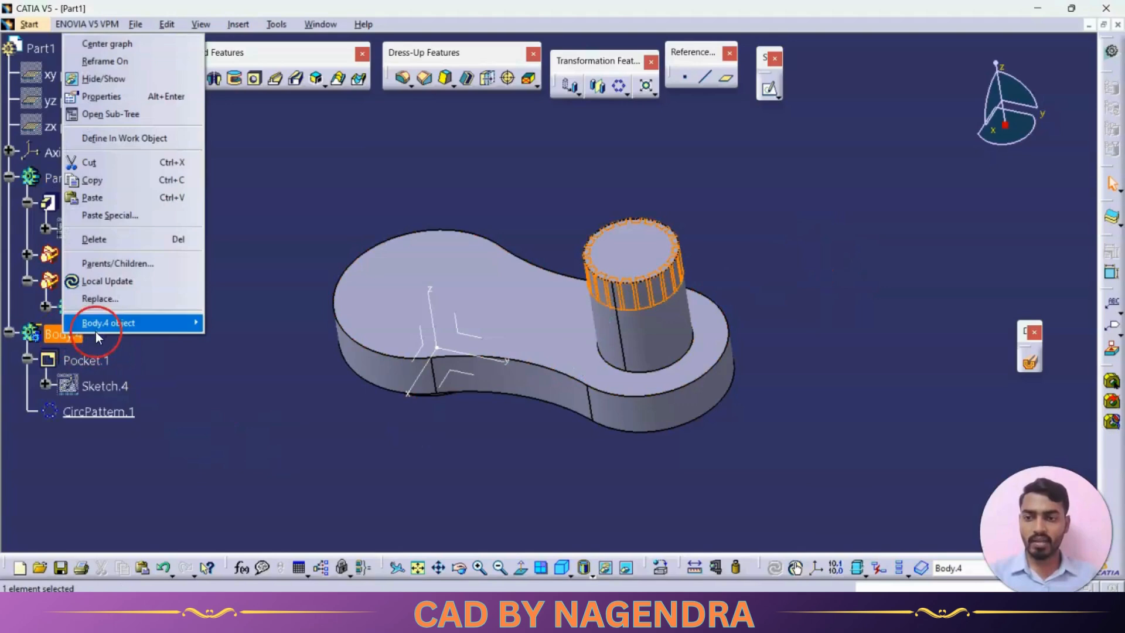
{"action": "mouse_move", "coordinate": [98, 323]}
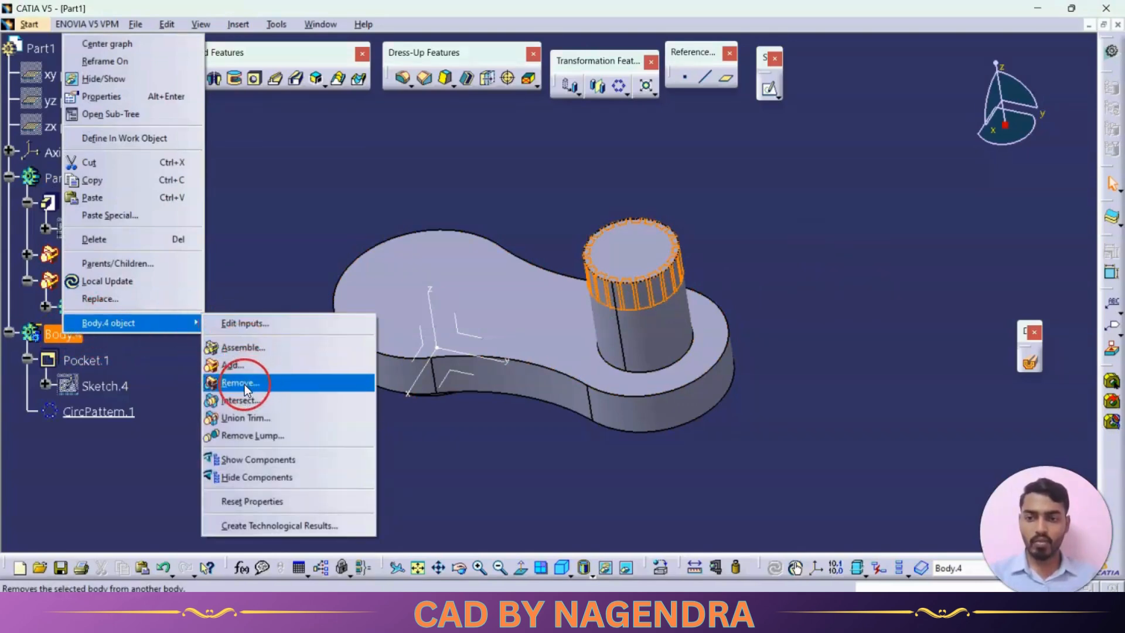
{"action": "left_click", "coordinate": [283, 382]}
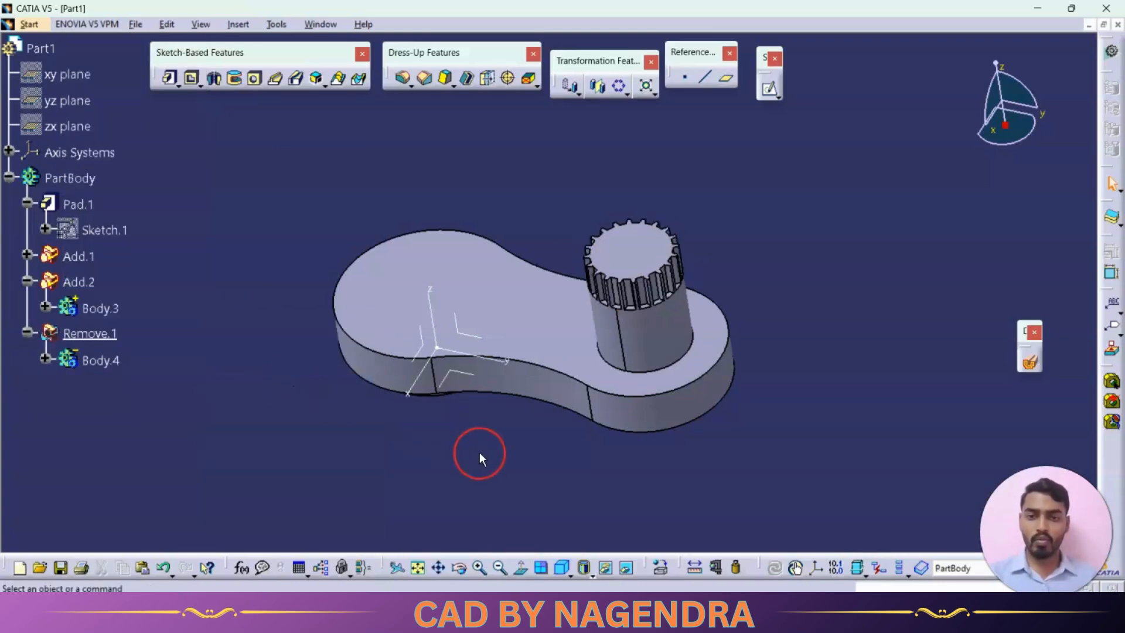
- Insert a new body for the next feature and dismiss the warning
{"action": "middle_click_drag", "start_coordinate": [477, 452], "coordinate": [293, 282]}
{"action": "left_click", "coordinate": [245, 24]}
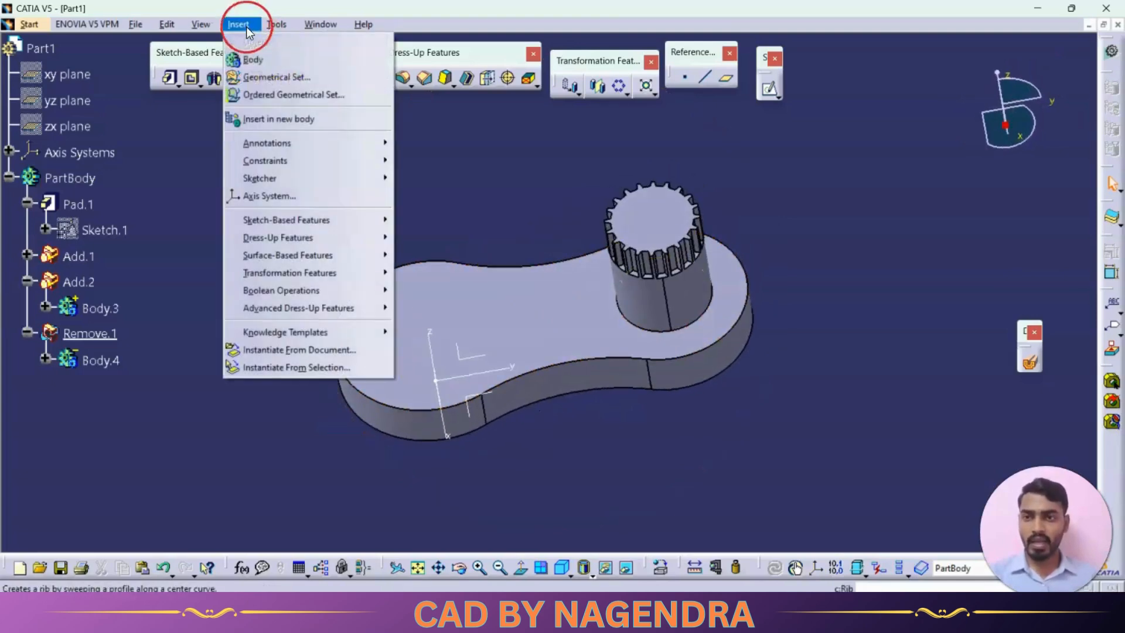
{"action": "left_click", "coordinate": [267, 65]}
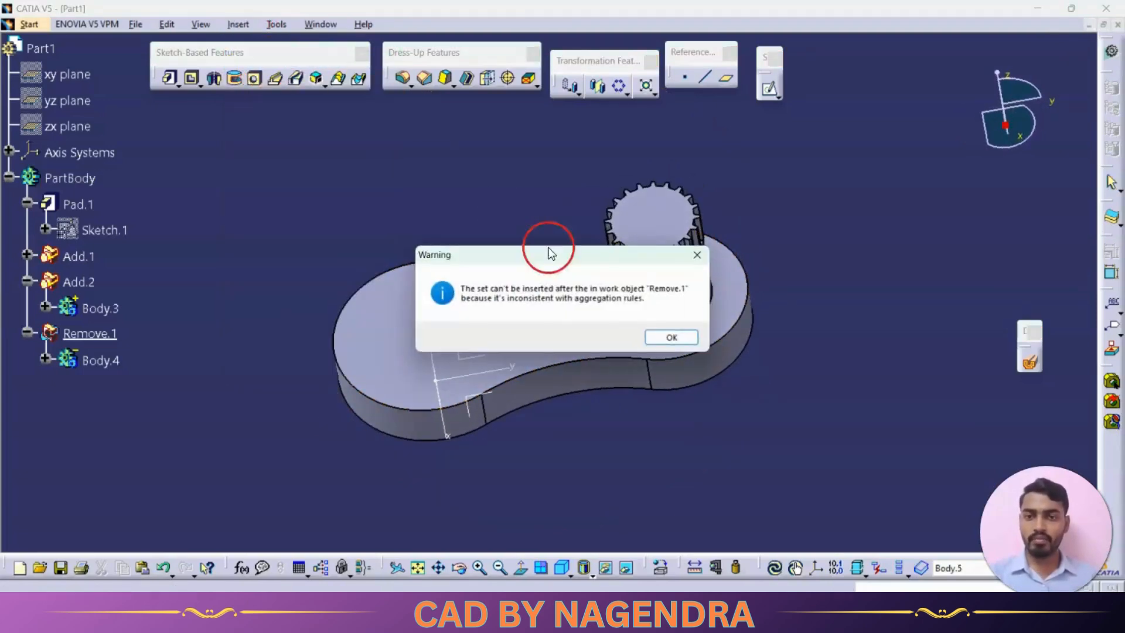
{"action": "left_click", "coordinate": [668, 335]}
- Check the pocket shapes in the reference drawing and open a sketch on the link's flat upper face
{"action": "key", "text": "alt+Tab"}
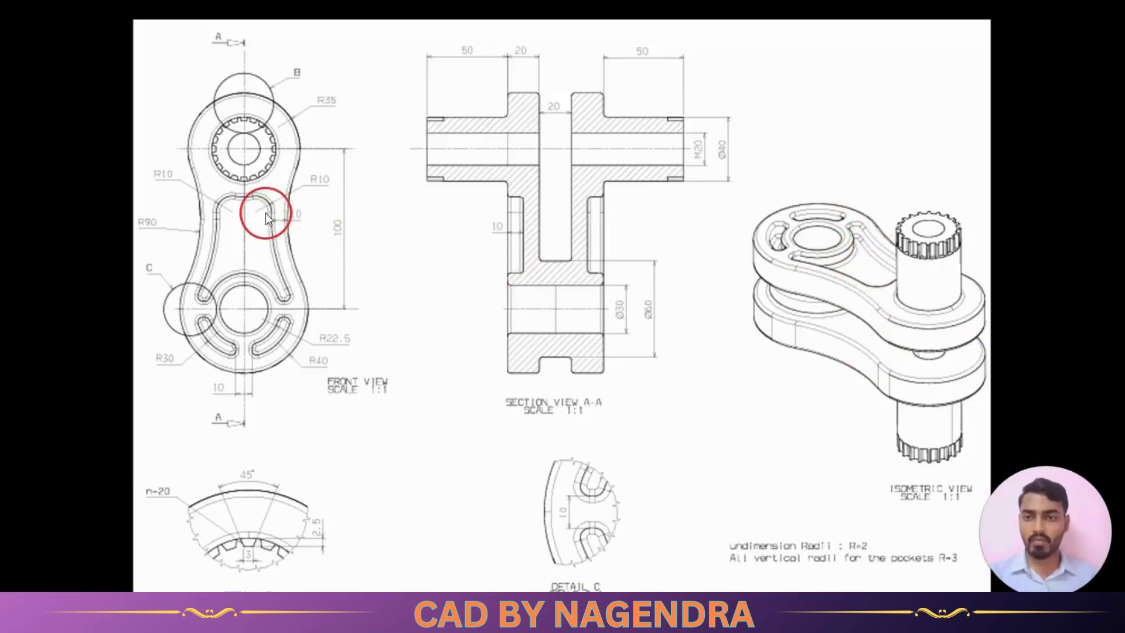
{"action": "key", "text": "alt+Tab"}
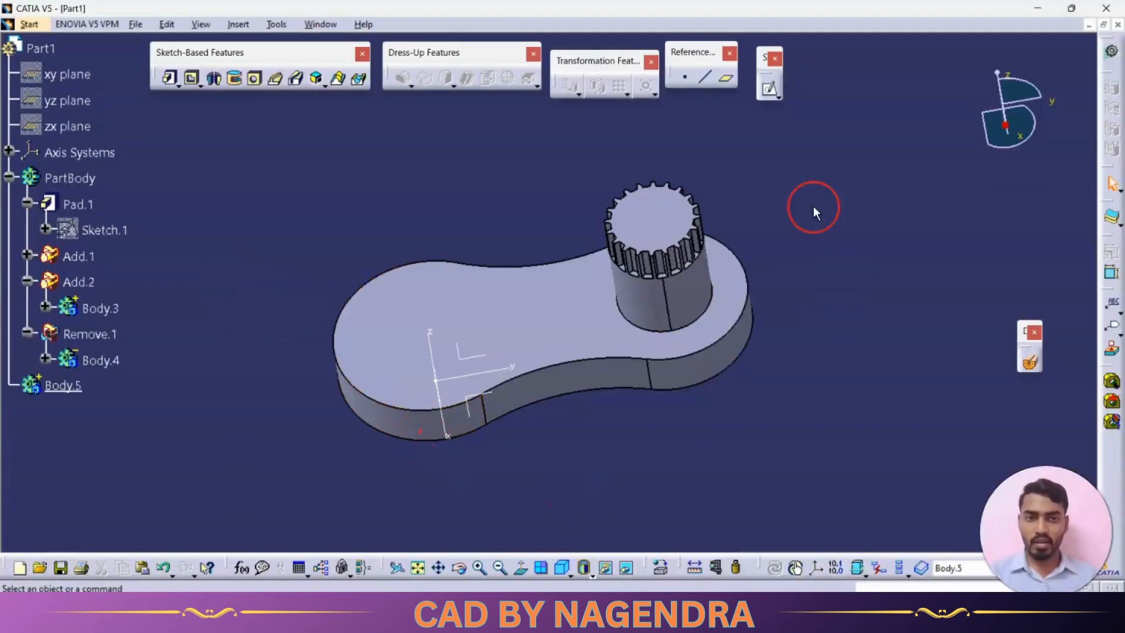
{"action": "left_click", "coordinate": [769, 89]}
{"action": "left_click", "coordinate": [556, 301]}
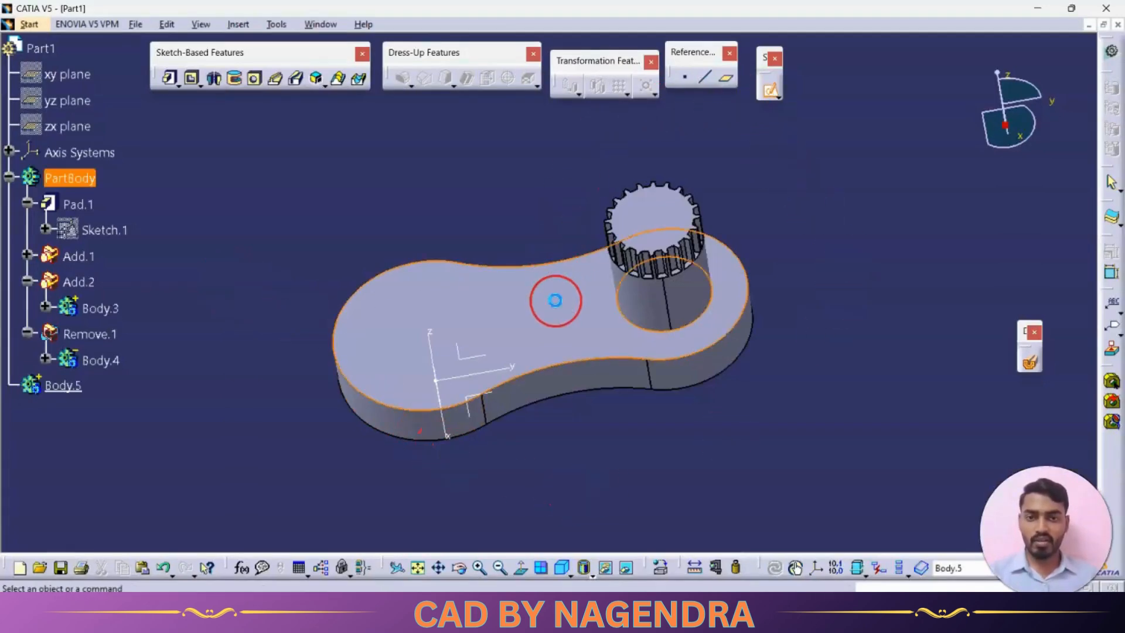
{"action": "middle_click_drag", "start_coordinate": [775, 305], "coordinate": [734, 245]}
{"action": "key", "text": "alt+Tab"}
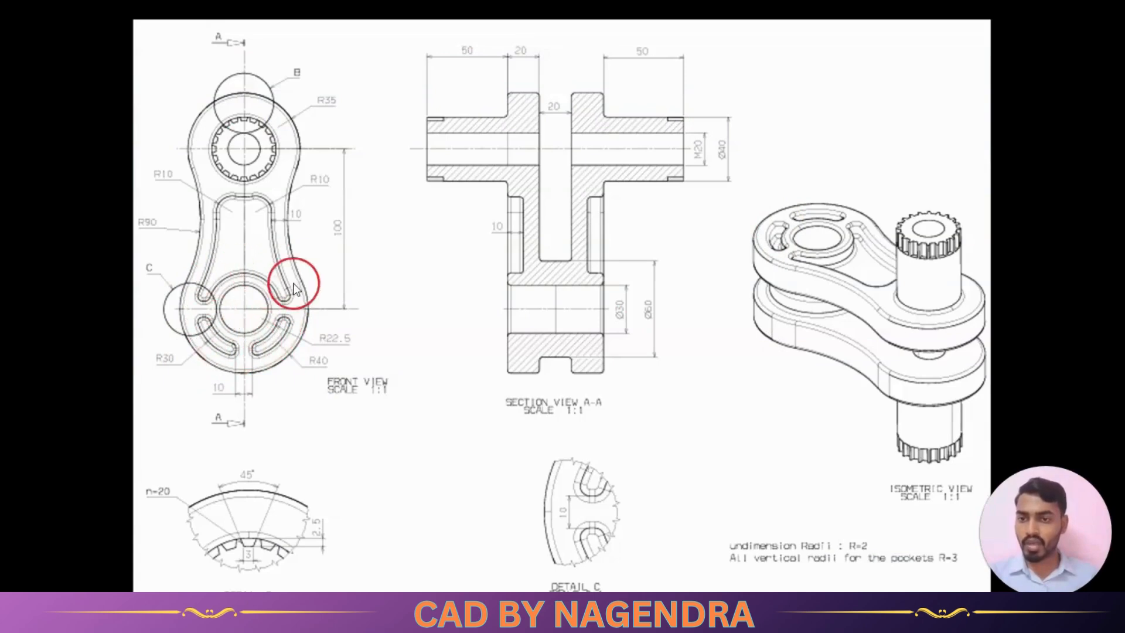
{"action": "key", "text": "alt+Tab"}
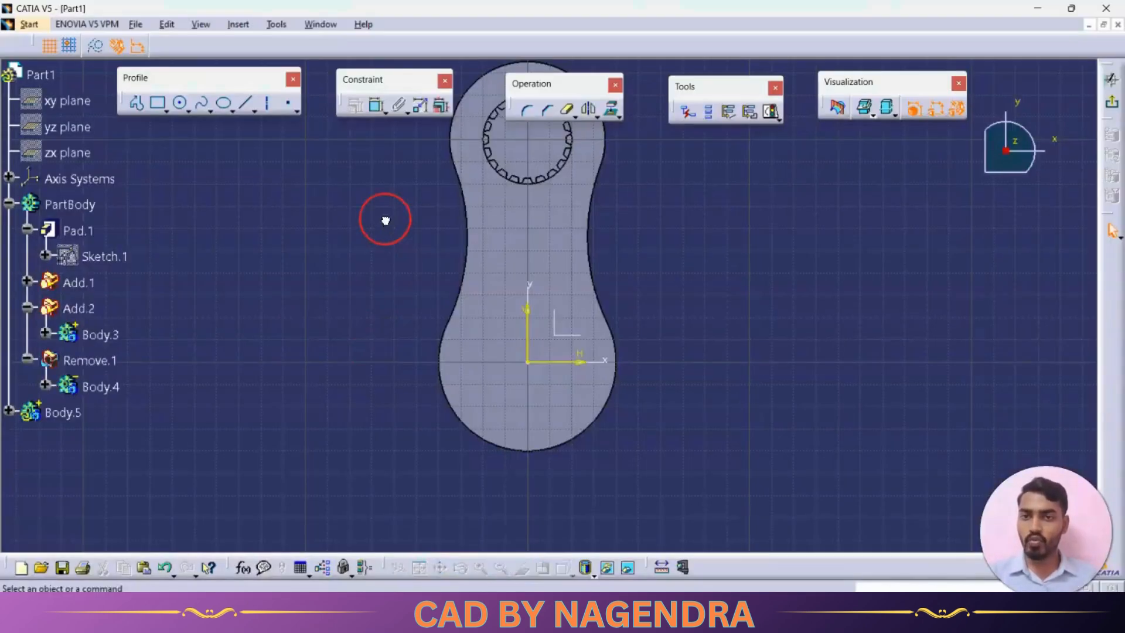
- Sketch two concentric circles centred on the origin, with radii of about 21 mm and 34 mm
{"action": "left_click", "coordinate": [181, 104]}
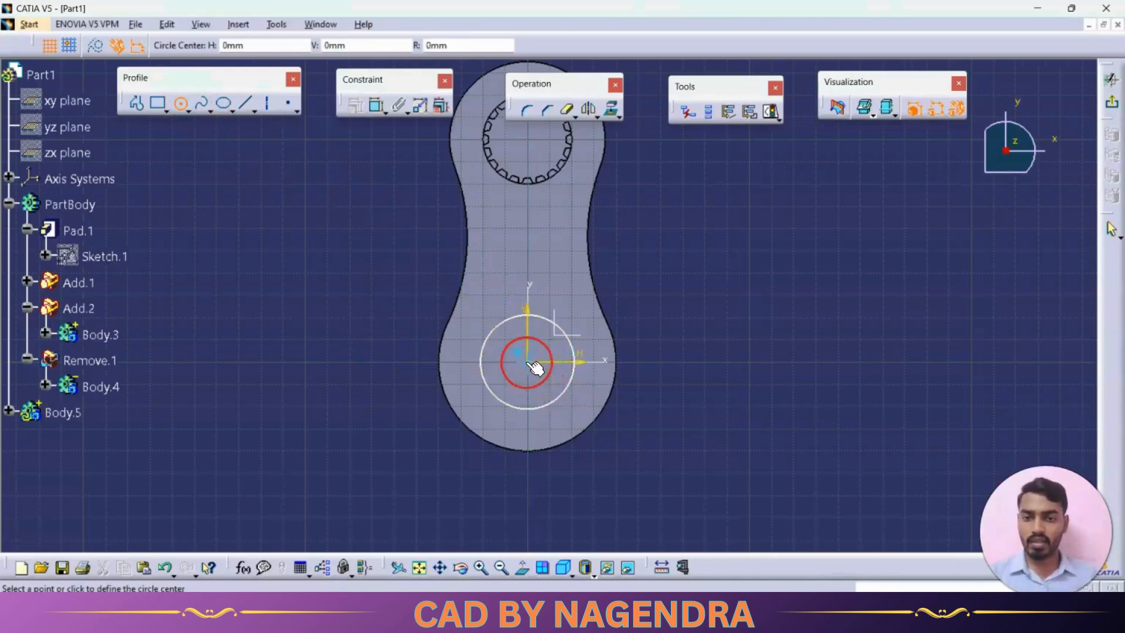
{"action": "left_click", "coordinate": [528, 362]}
{"action": "left_click", "coordinate": [593, 400]}
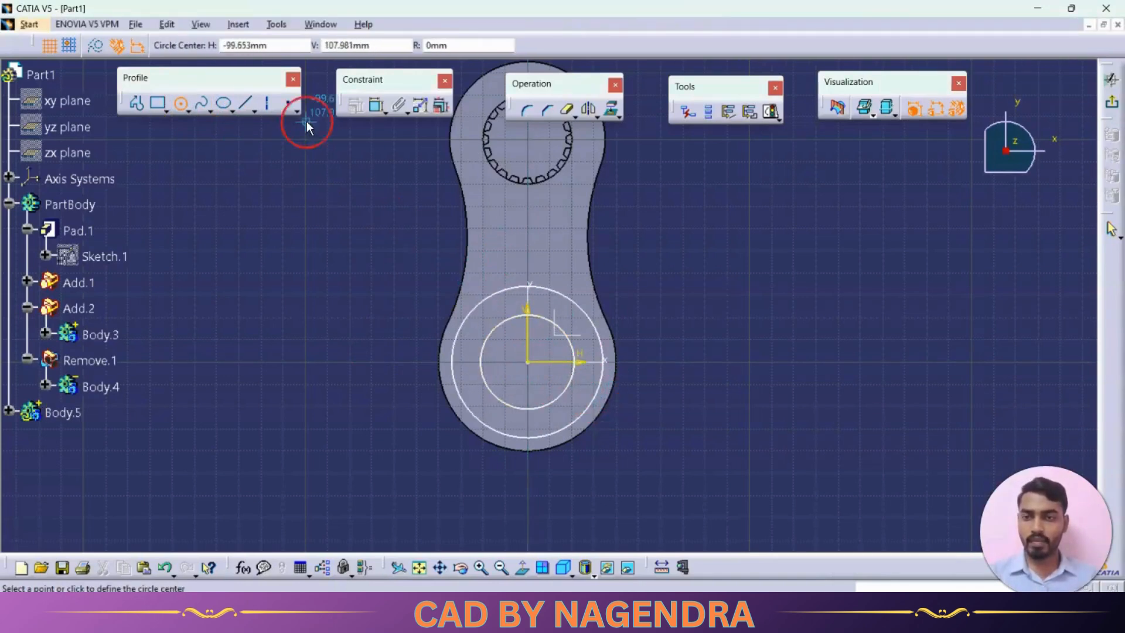
- Dimension the inner circle, switch the dimension to a radius and set it to 22.5 mm
{"action": "left_click", "coordinate": [376, 106]}
{"action": "left_click", "coordinate": [568, 397]}
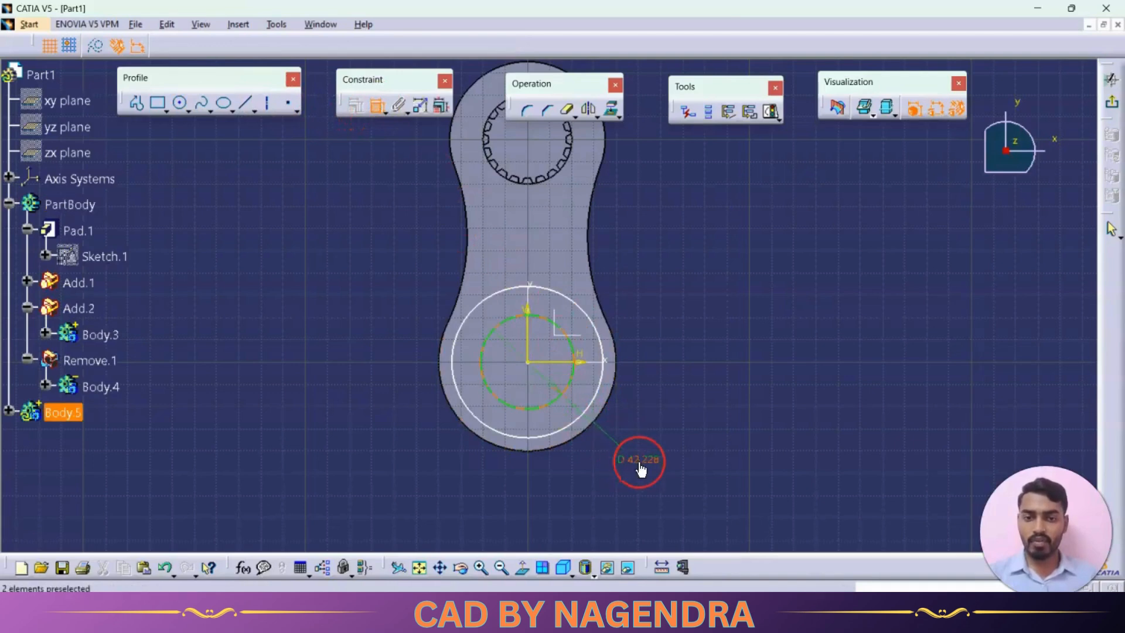
{"action": "left_click", "coordinate": [639, 459]}
{"action": "double_click", "coordinate": [638, 459]}
{"action": "left_click", "coordinate": [903, 315]}
{"action": "left_click", "coordinate": [896, 333]}
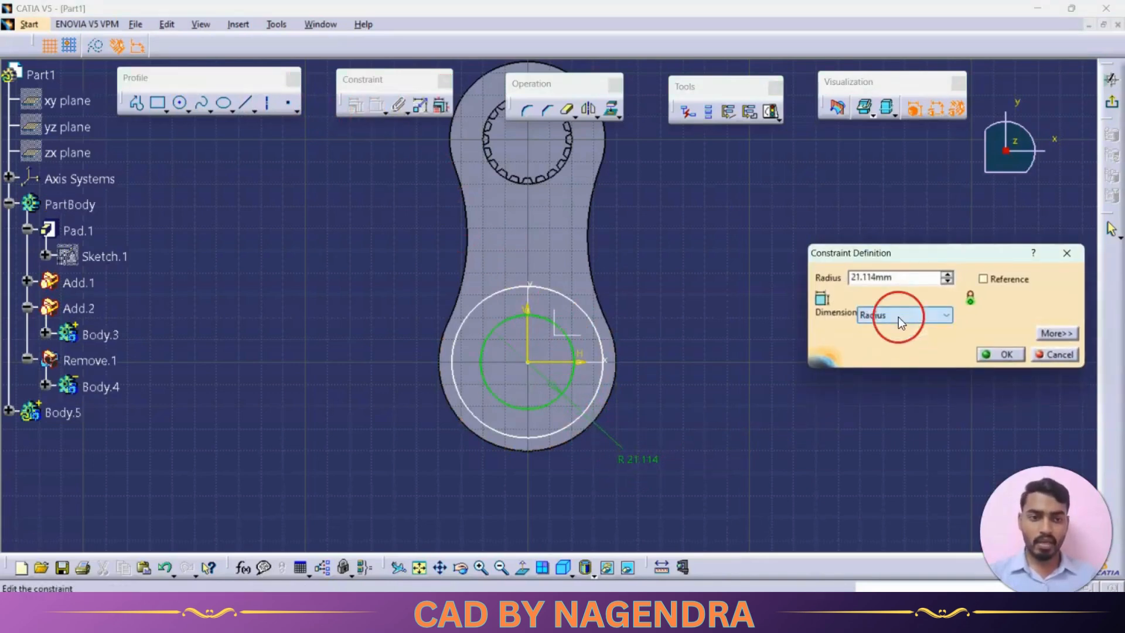
{"action": "double_click", "coordinate": [912, 279]}
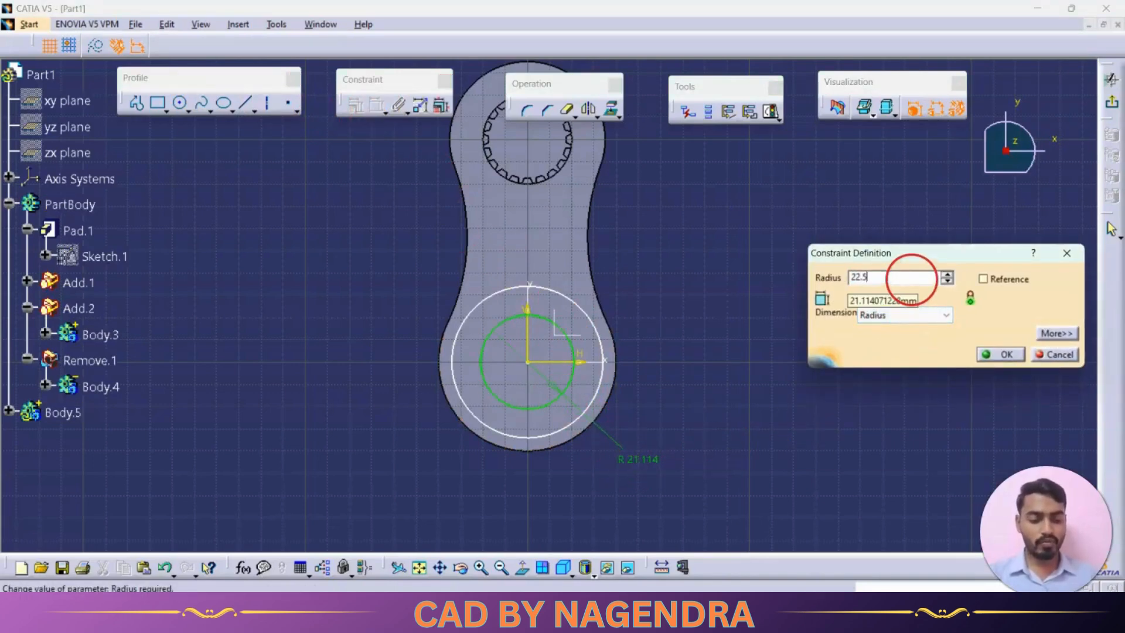
{"action": "key", "text": "Return"}
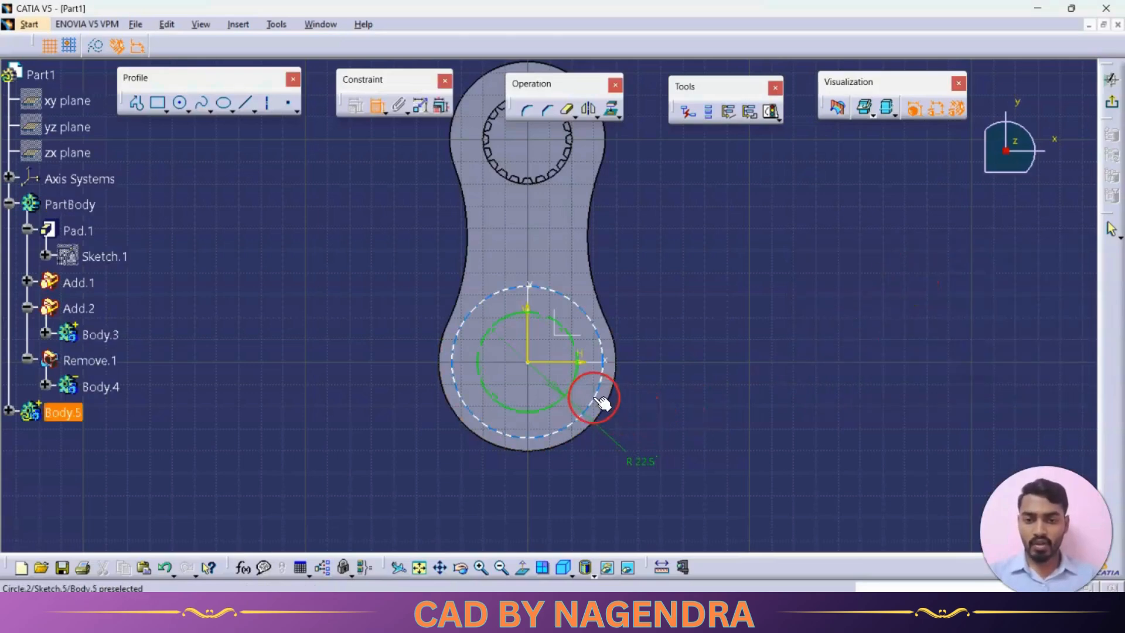
- Check the slot radii in the reference drawing and set the outer circle's radius to 30 mm
{"action": "key", "text": "alt+Tab"}
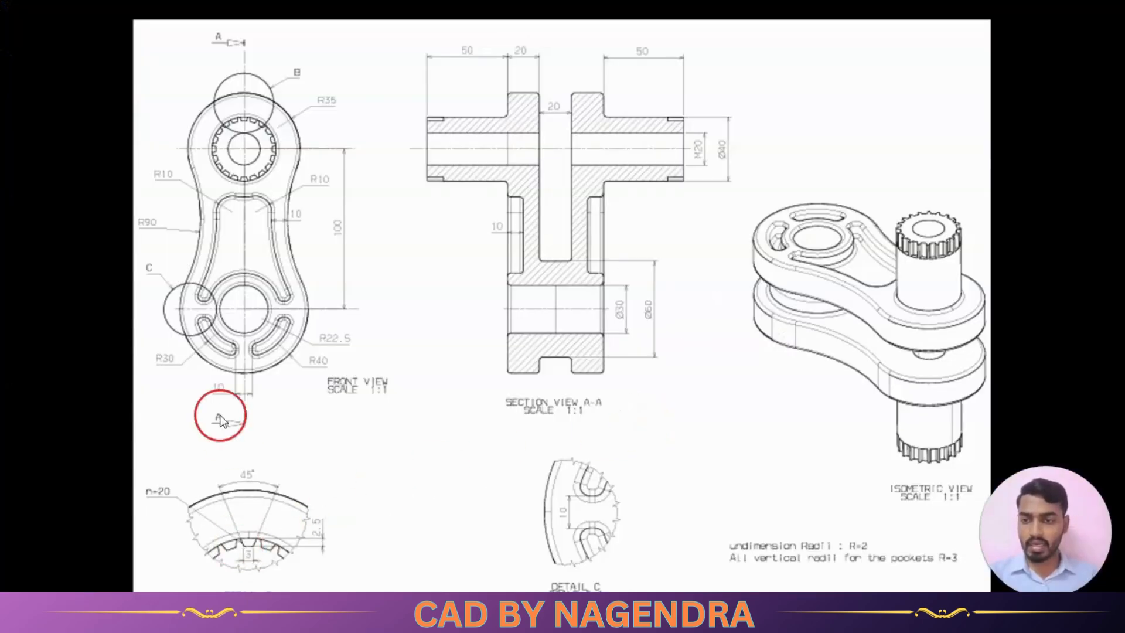
{"action": "key", "text": "alt+Tab"}
{"action": "double_click", "coordinate": [643, 423]}
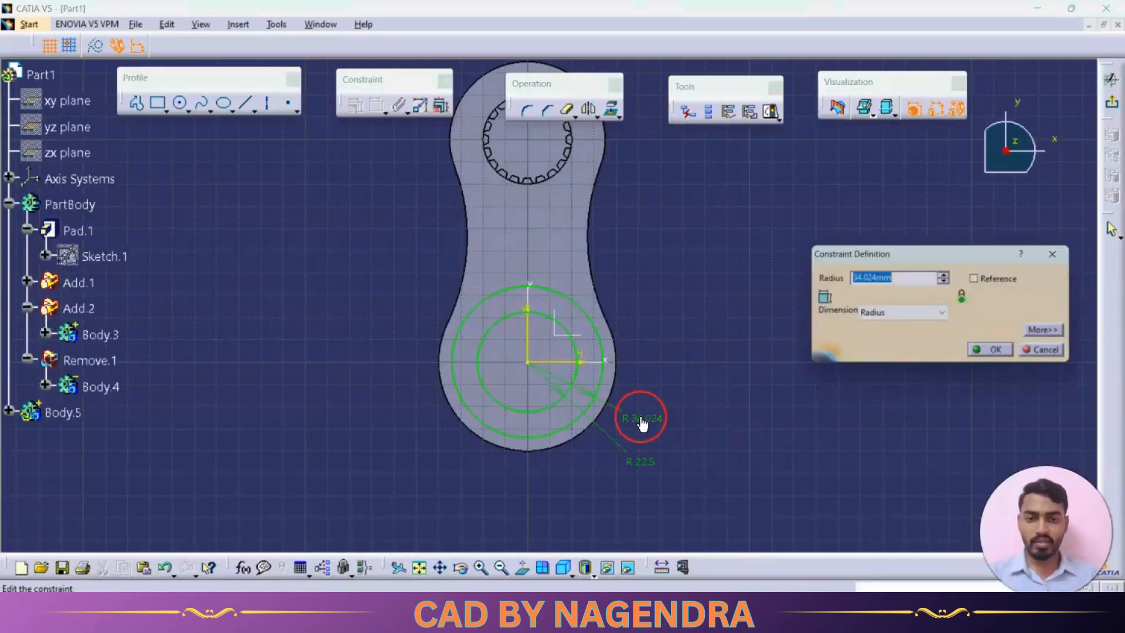
{"action": "key", "text": "Return"}
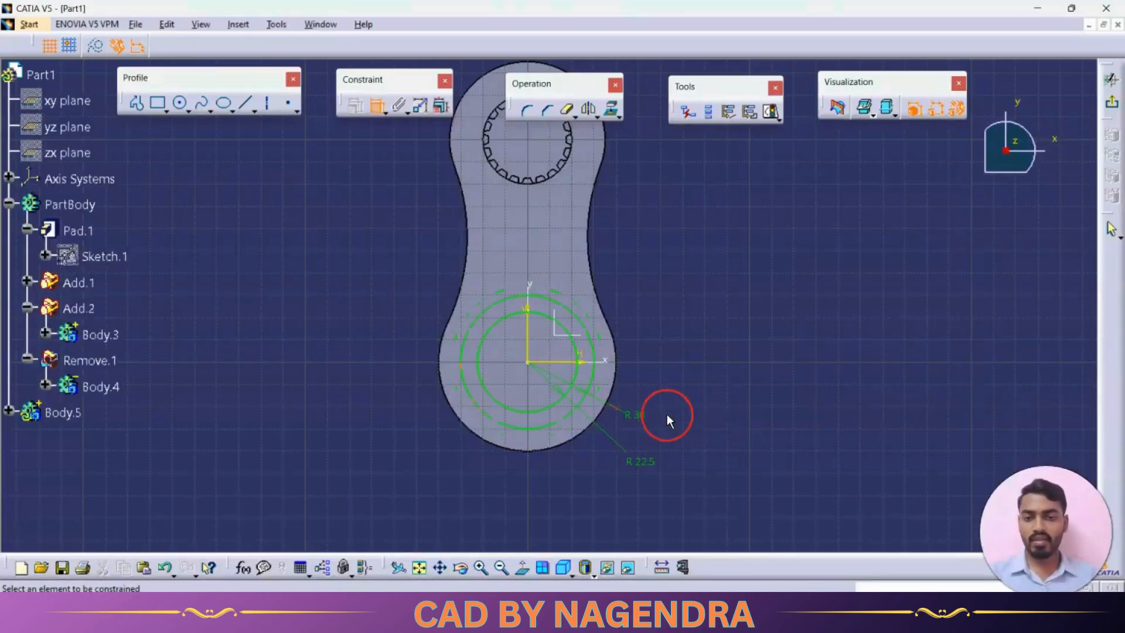
- Draw a vertical line about 7.6 mm long between the circles, just left of the lower vertical axis, and mirror it about that axis
{"action": "mouse_move", "coordinate": [714, 355]}
{"action": "middle_mouse_down"}
{"action": "mouse_move", "coordinate": [726, 293]}
{"action": "mouse_move", "coordinate": [772, 217]}
{"action": "middle_mouse_up"}
{"action": "key", "text": "alt+Tab"}
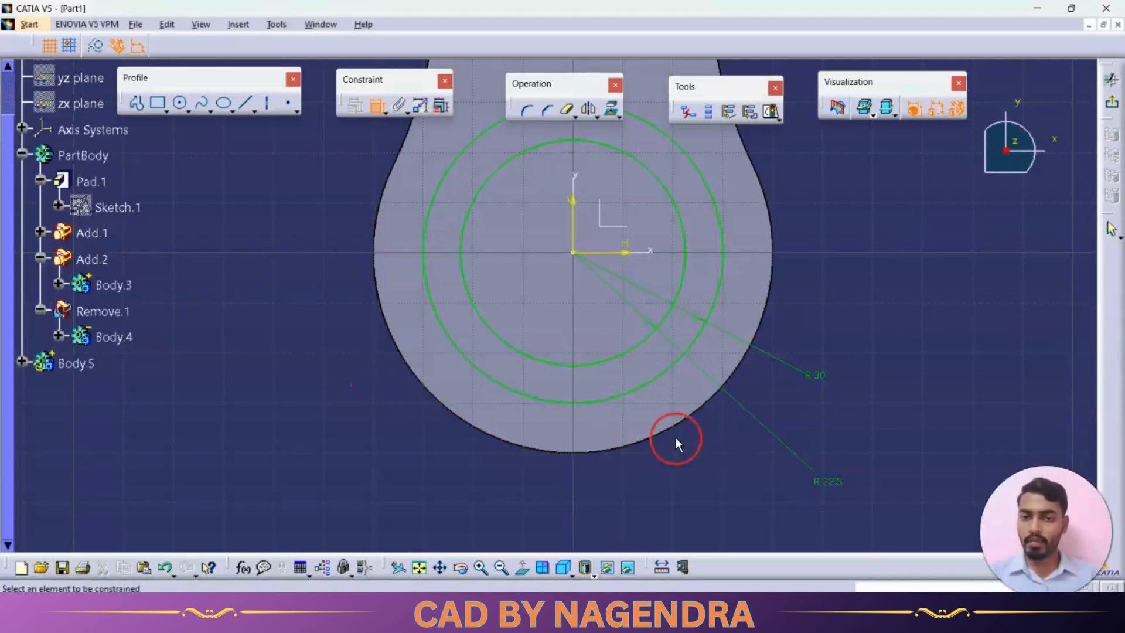
{"action": "middle_click_drag", "start_coordinate": [675, 438], "coordinate": [681, 422]}
{"action": "left_click", "coordinate": [244, 111]}
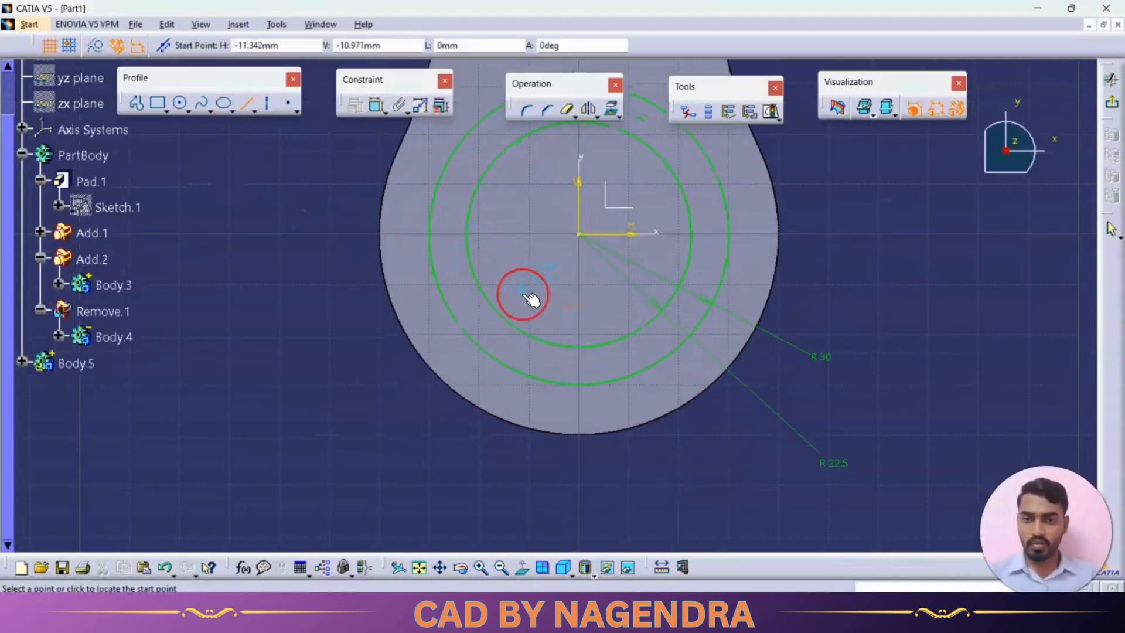
{"action": "left_click", "coordinate": [559, 348]}
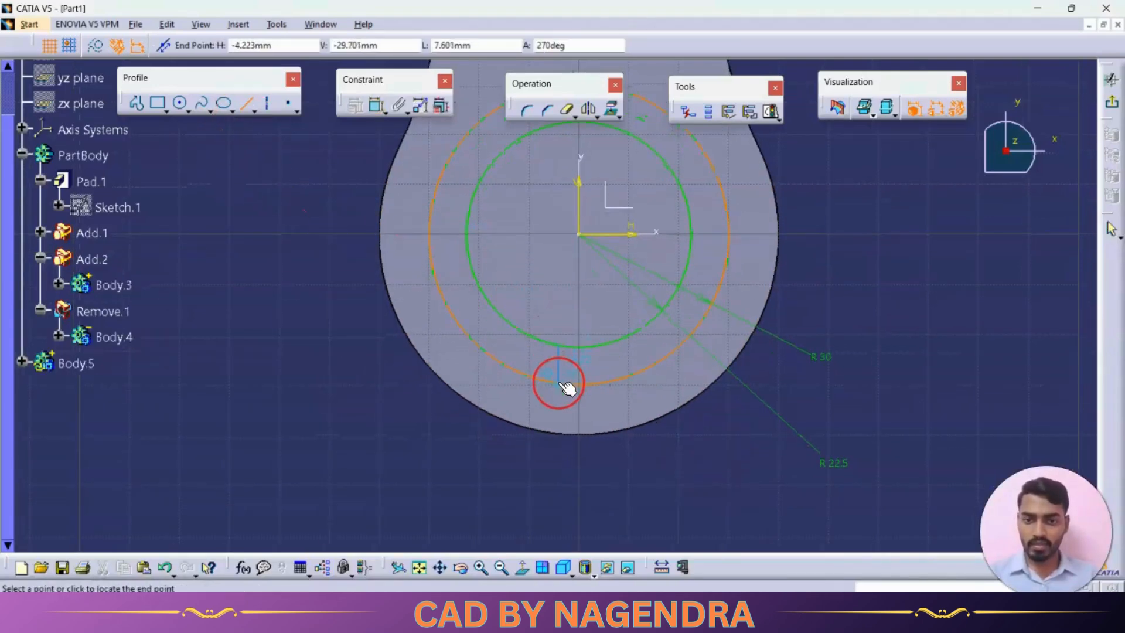
{"action": "left_click", "coordinate": [561, 384]}
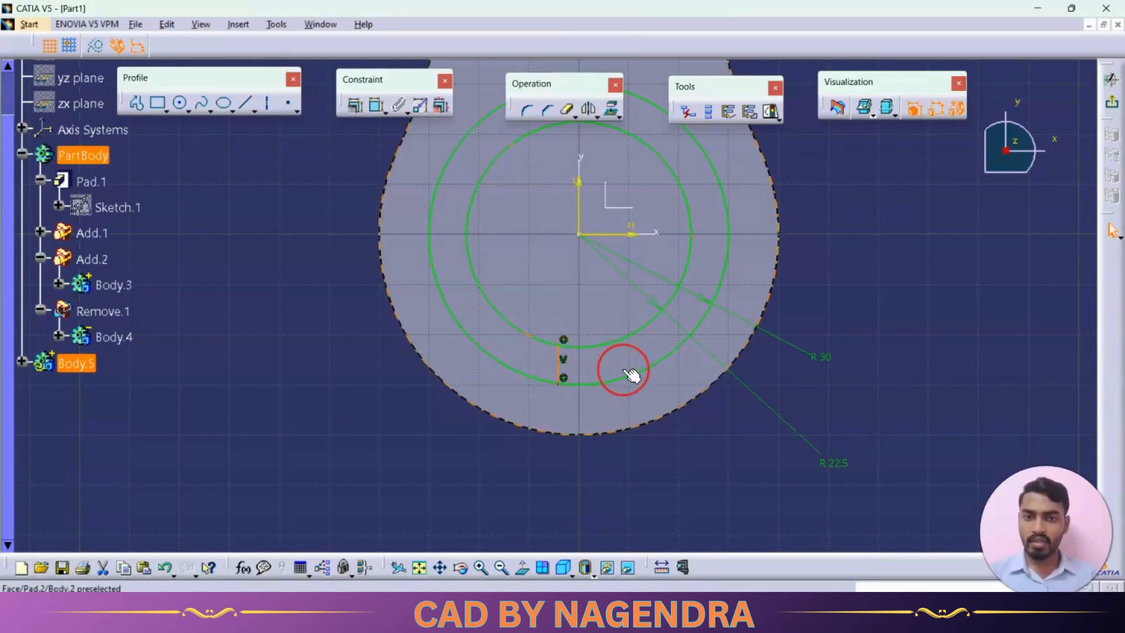
{"action": "left_click", "coordinate": [589, 109]}
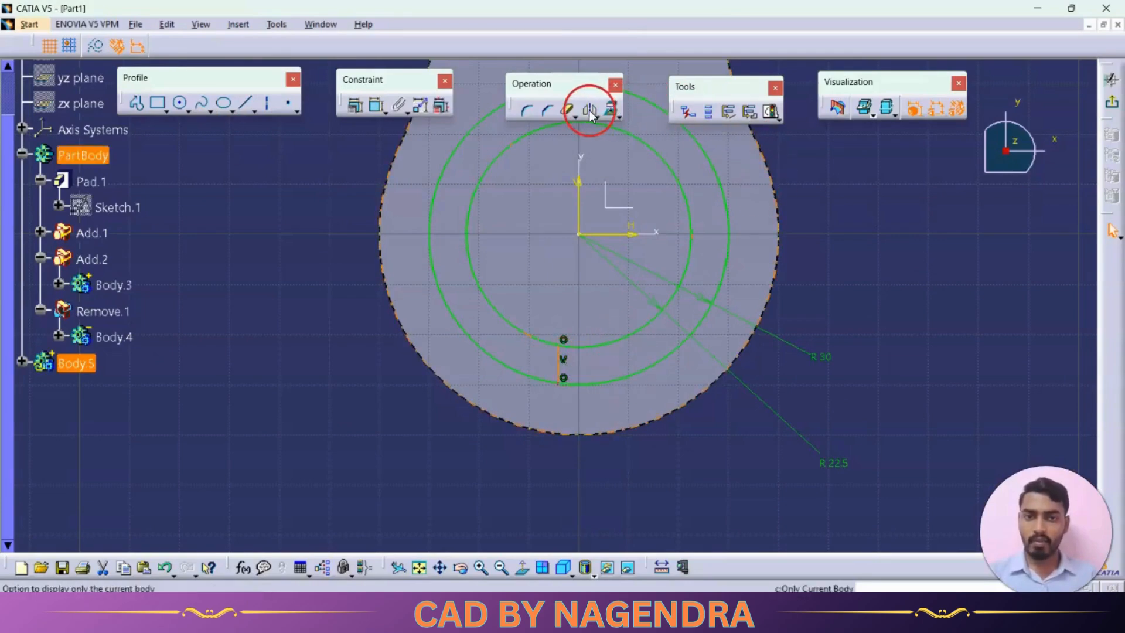
{"action": "left_click", "coordinate": [581, 185]}
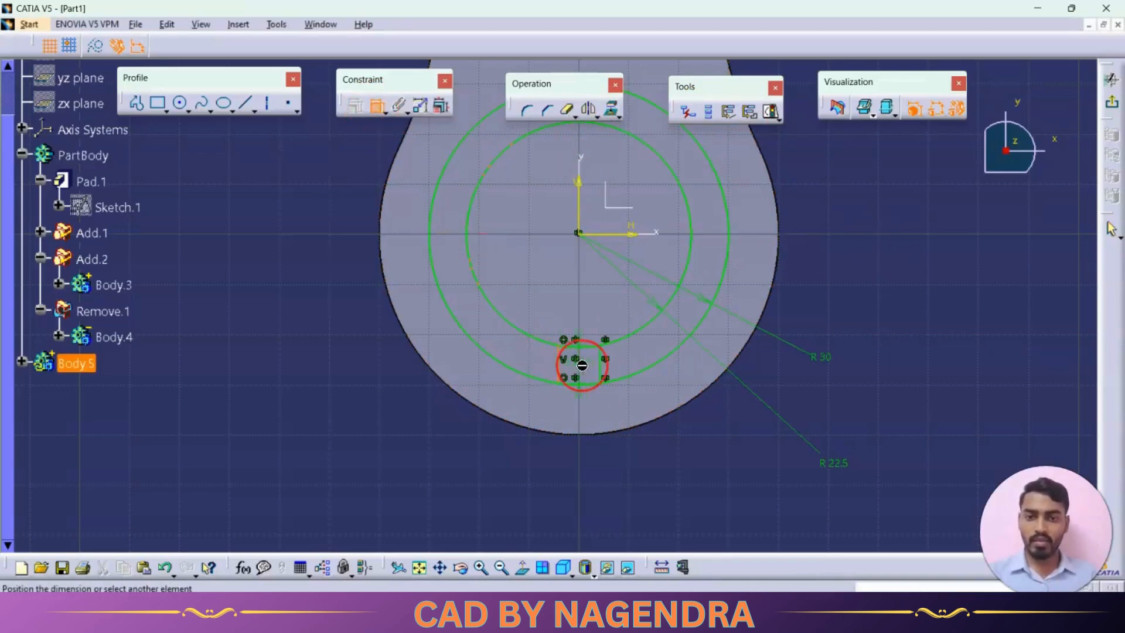
- Dimension the distance between the two mirrored vertical lines and set it to 10 mm
{"action": "left_click", "coordinate": [604, 369]}
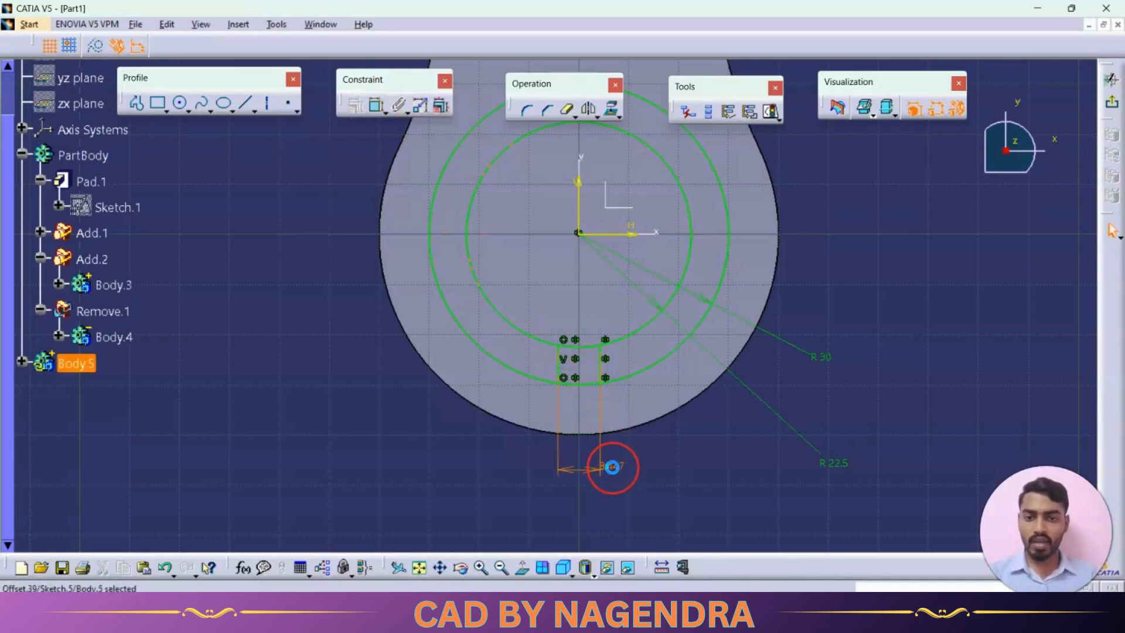
{"action": "double_click", "coordinate": [612, 467]}
{"action": "key", "text": "Return"}
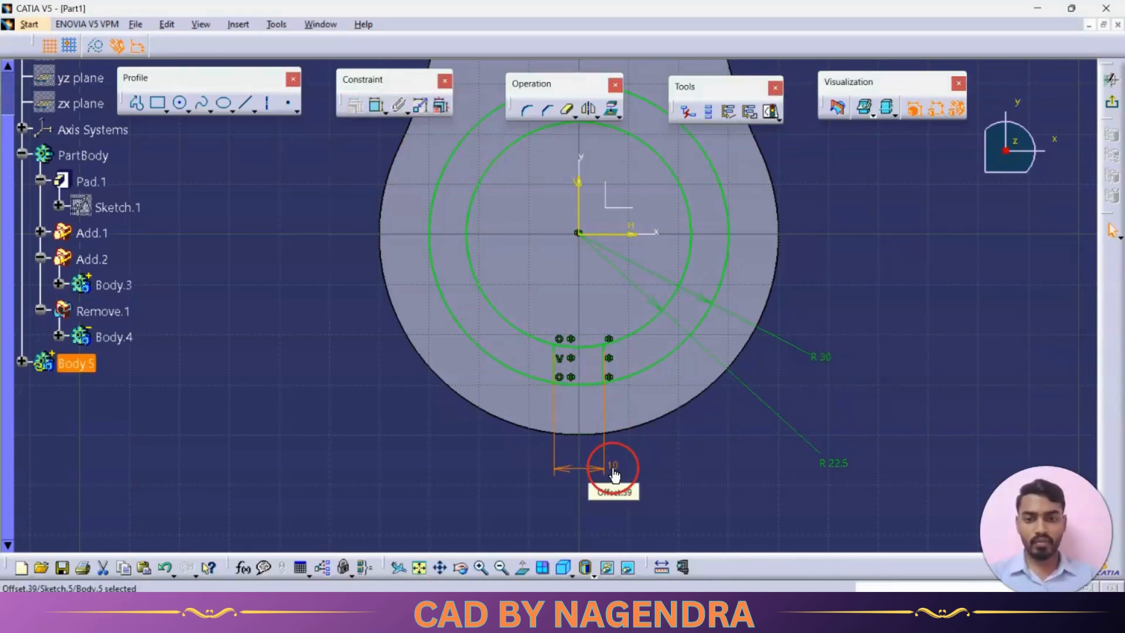
{"action": "left_click", "coordinate": [740, 485]}
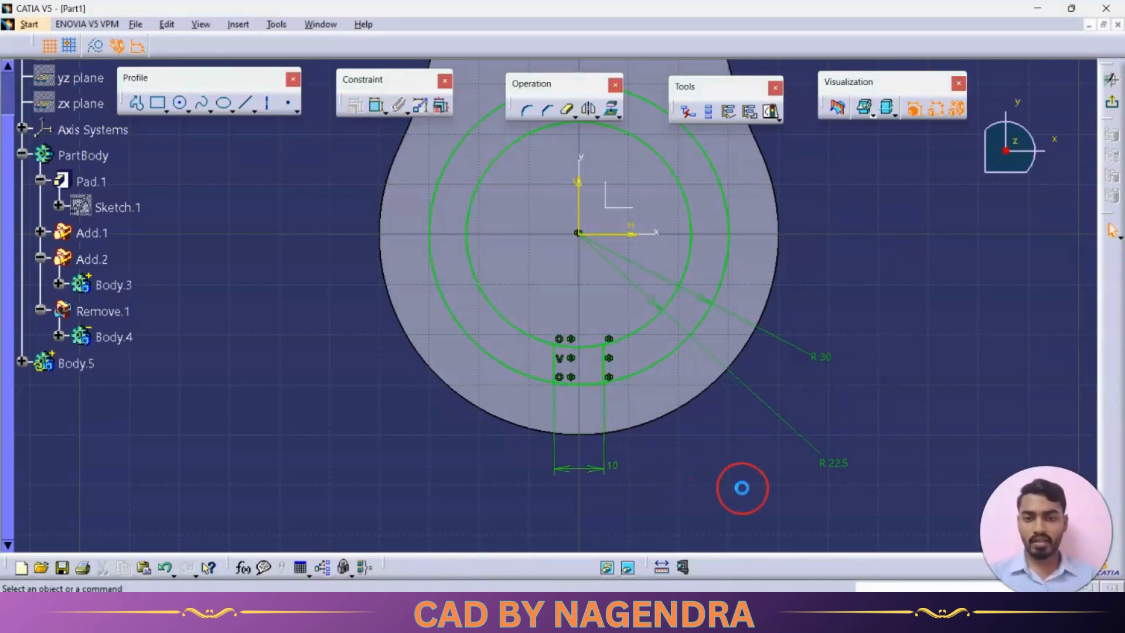
- Trim away the inner and outer circle segments between the two mirrored vertical lines
{"action": "left_click", "coordinate": [567, 109]}
{"action": "left_click", "coordinate": [583, 345]}
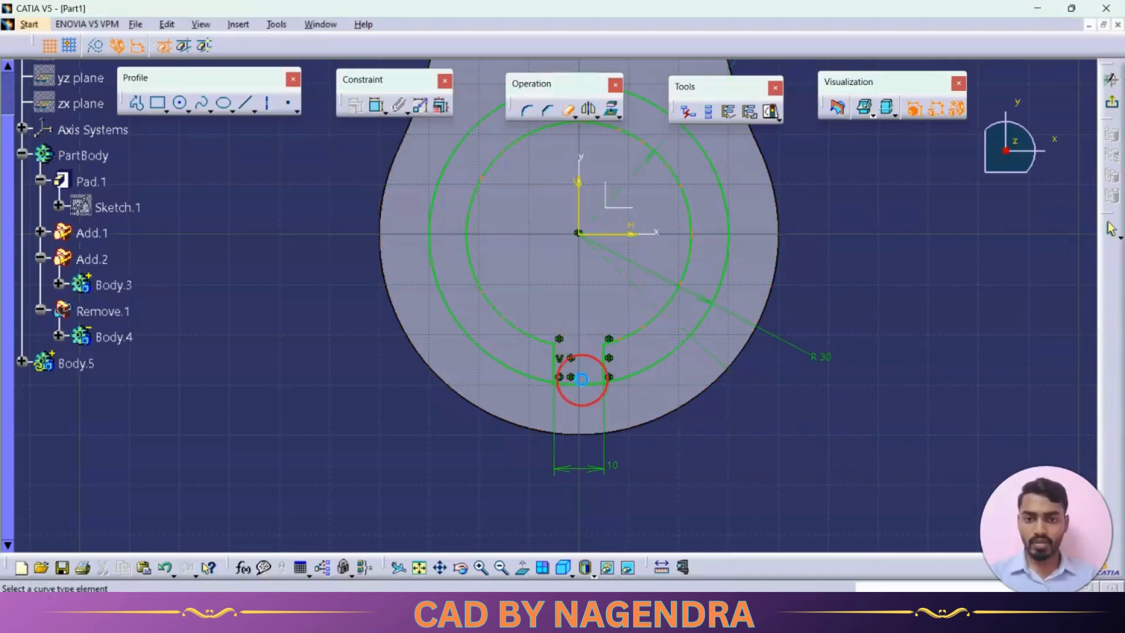
{"action": "left_click", "coordinate": [582, 383]}
{"action": "middle_click_drag", "start_coordinate": [892, 268], "coordinate": [896, 358]}
{"action": "key", "text": "alt+Tab"}
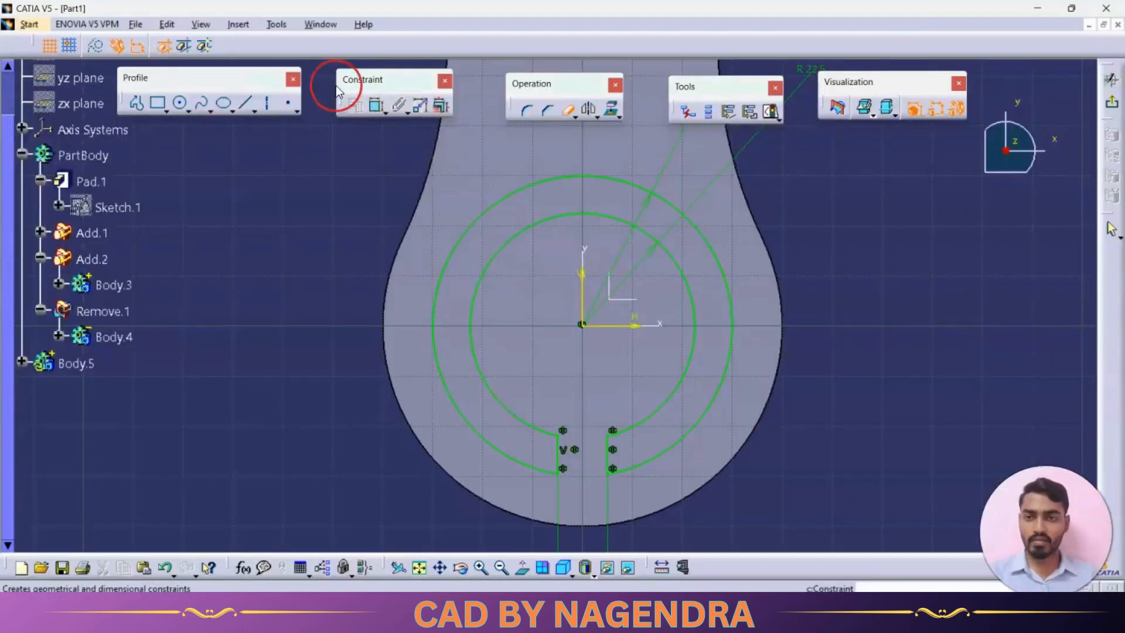
{"action": "left_click", "coordinate": [246, 103]}
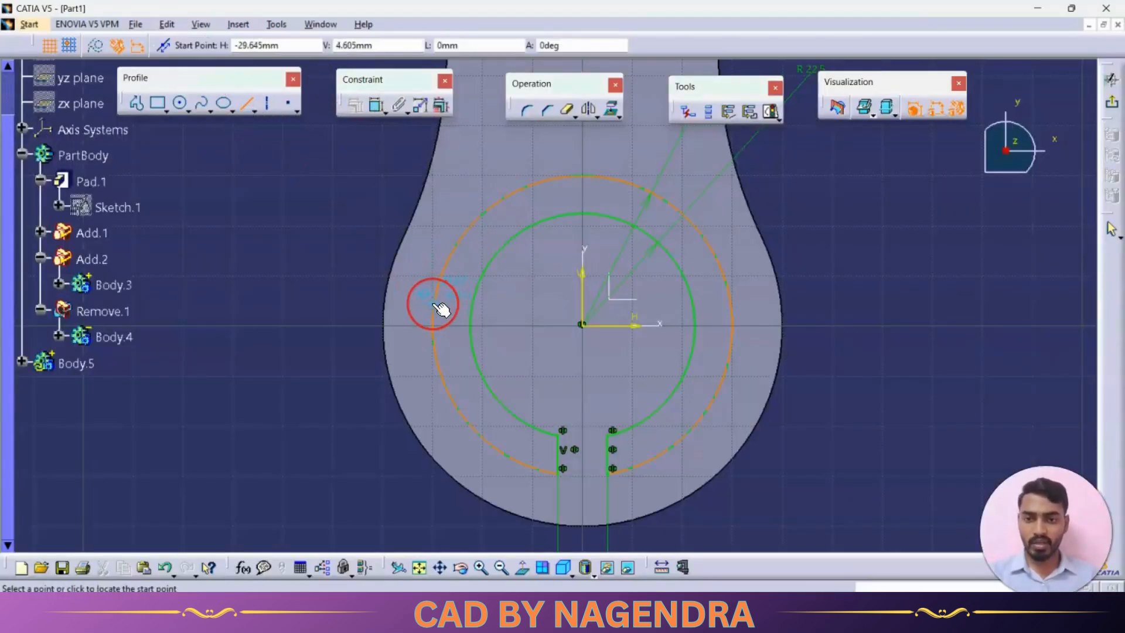
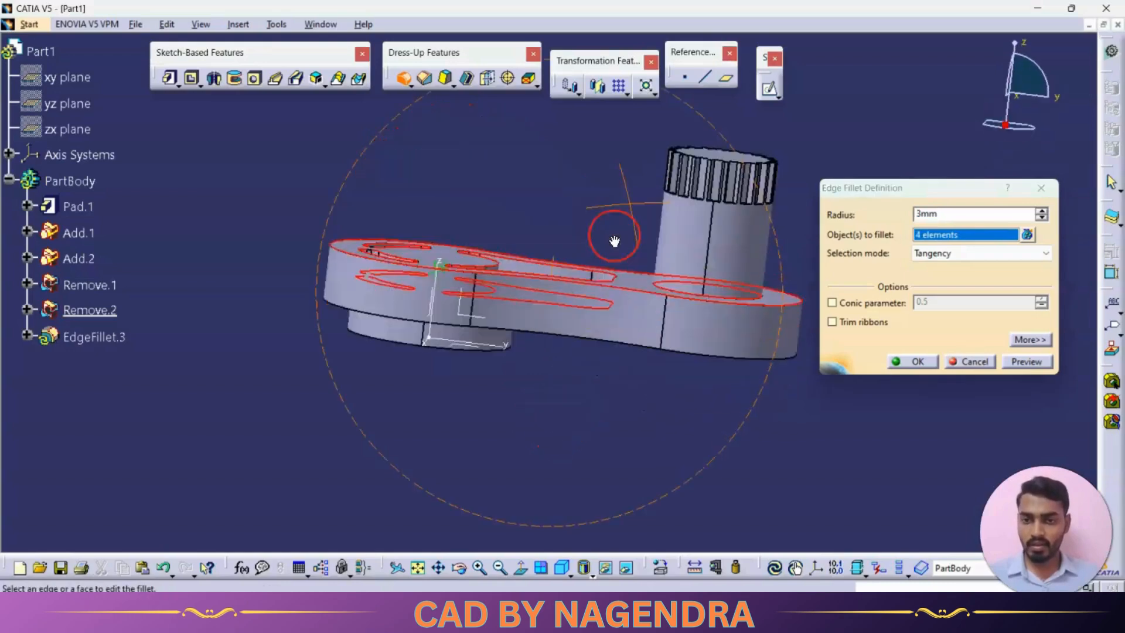
- Add the fifth edge to the link's edge fillet selection and set the fillet radius to 2 mm
{"action": "left_click", "coordinate": [616, 288]}
{"action": "middle_click_drag", "start_coordinate": [616, 288], "coordinate": [423, 329]}
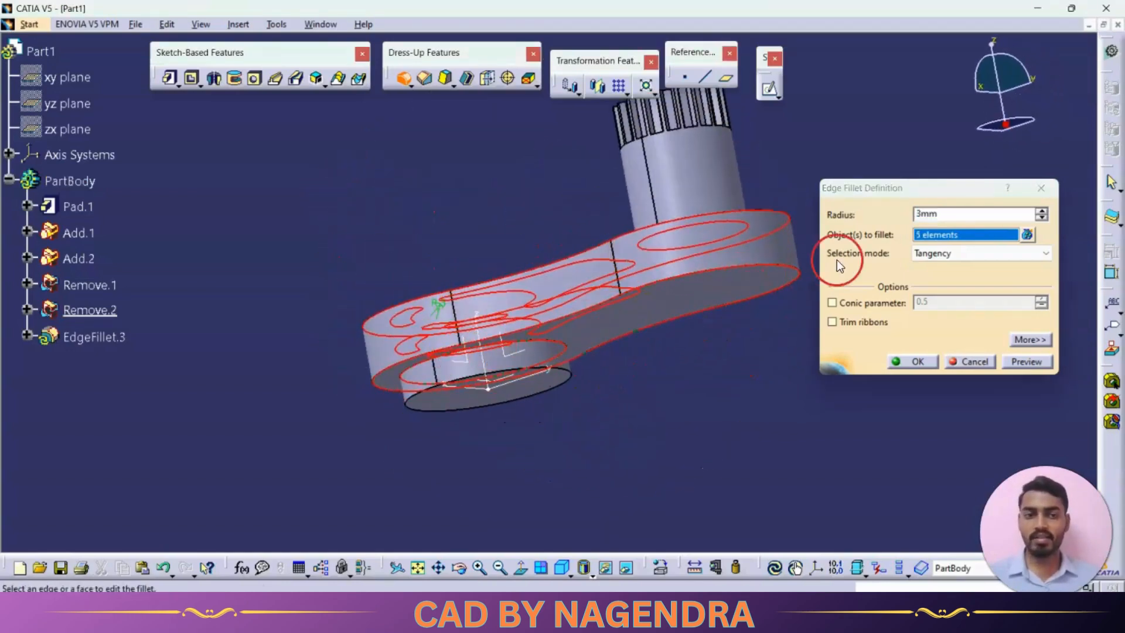
{"action": "double_click", "coordinate": [968, 216]}
{"action": "key", "text": "Return"}
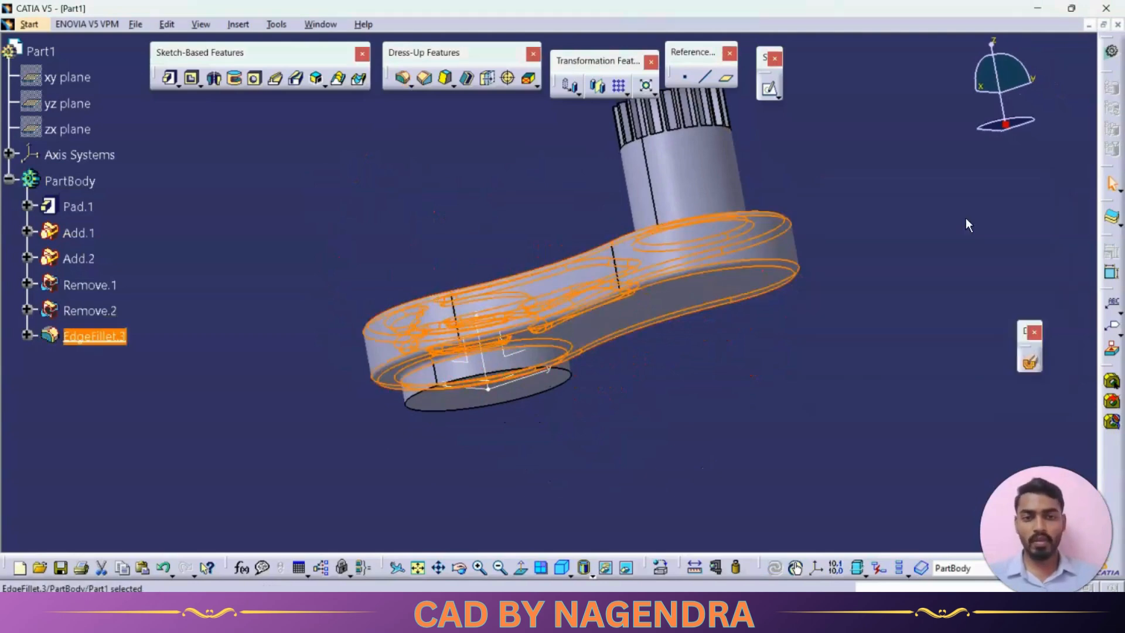
{"action": "middle_click_drag", "start_coordinate": [567, 568], "coordinate": [585, 405]}
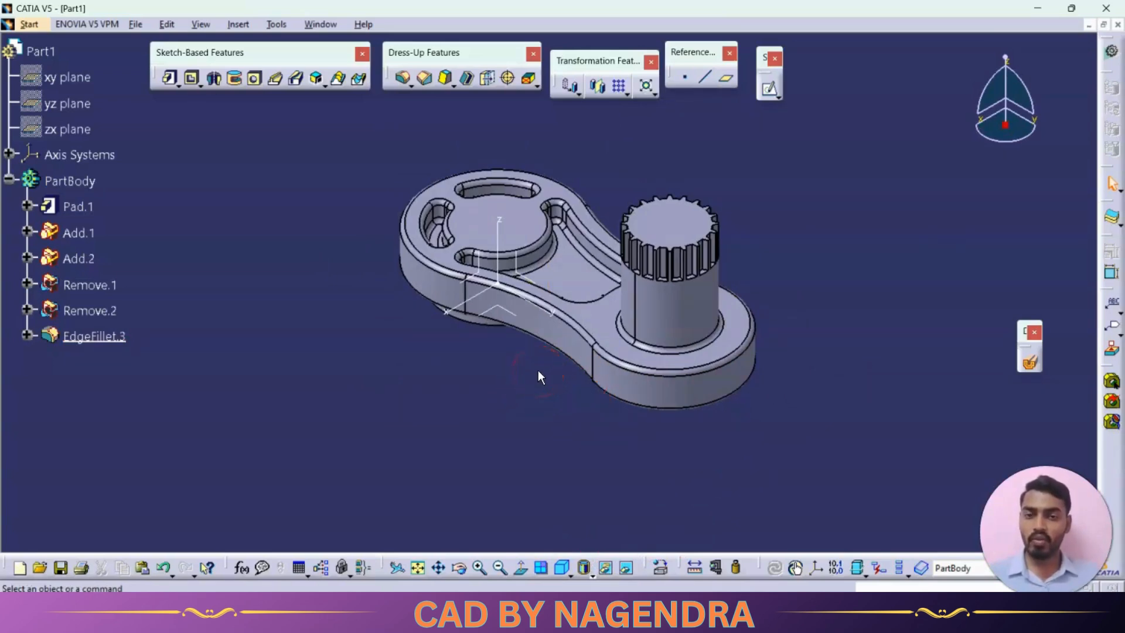
{"action": "left_click", "coordinate": [362, 151]}
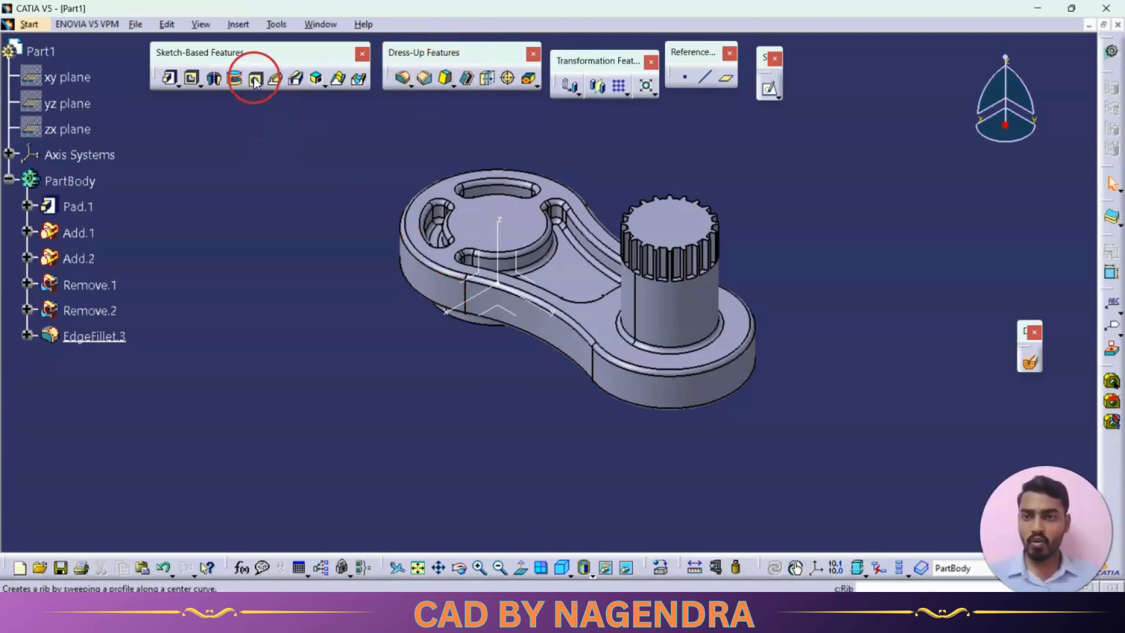
{"action": "left_click", "coordinate": [338, 257]}
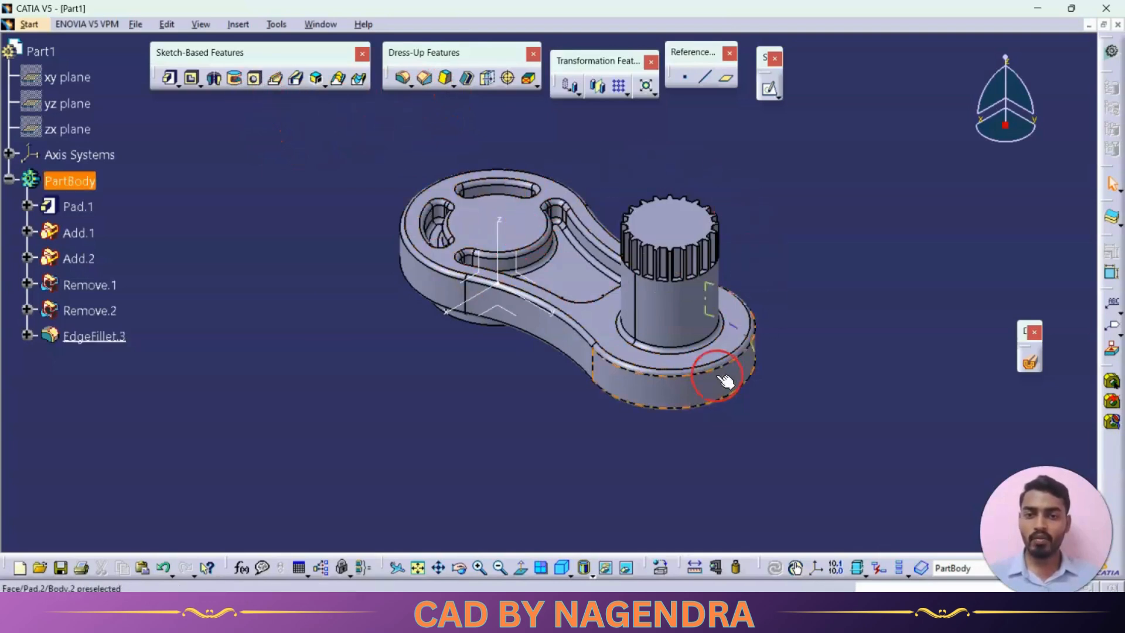
{"action": "middle_click_drag", "start_coordinate": [794, 354], "coordinate": [794, 353]}
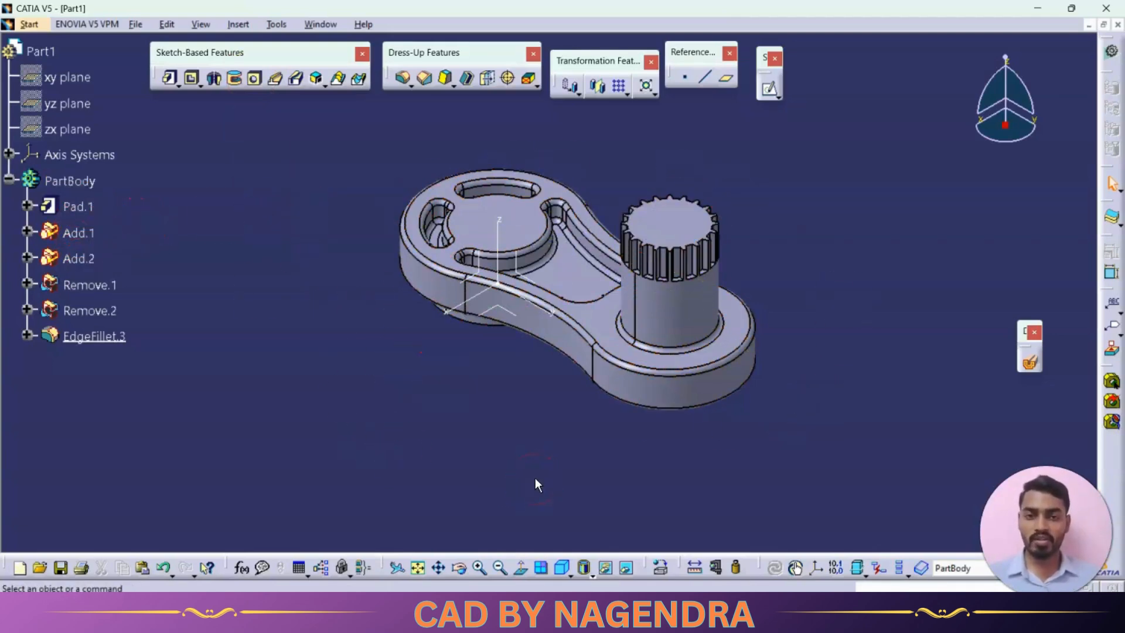
- Check the large-end bore in the reference drawing and create a 30 mm diameter Up To Next hole at the centre of the large end
{"action": "key", "text": "alt+Tab"}
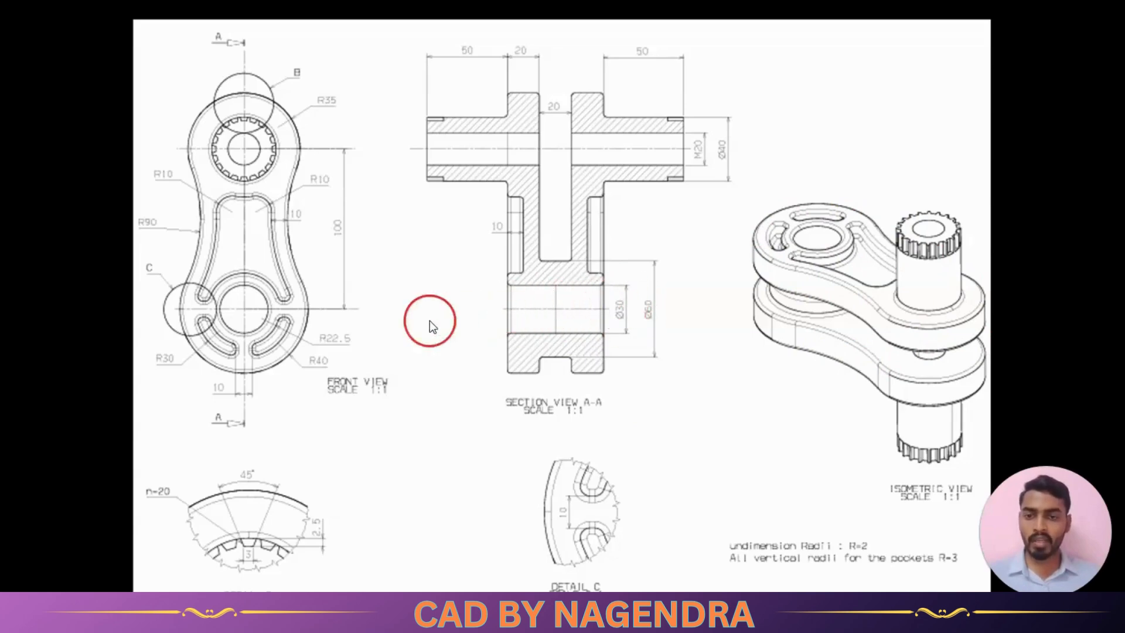
{"action": "key", "text": "alt+Tab"}
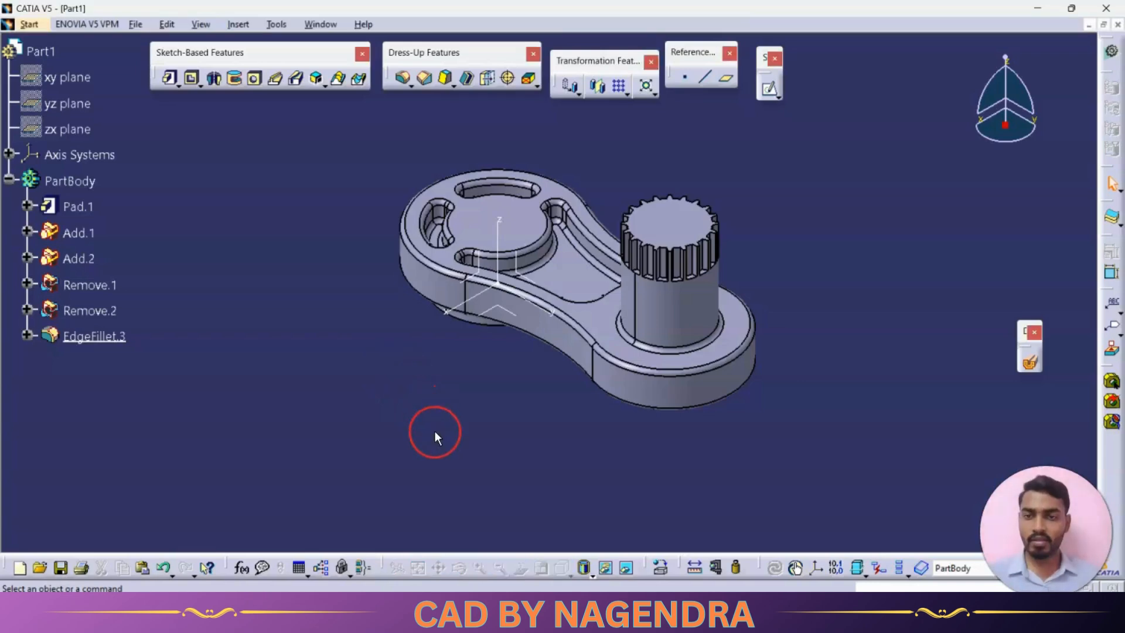
{"action": "left_click", "coordinate": [254, 80]}
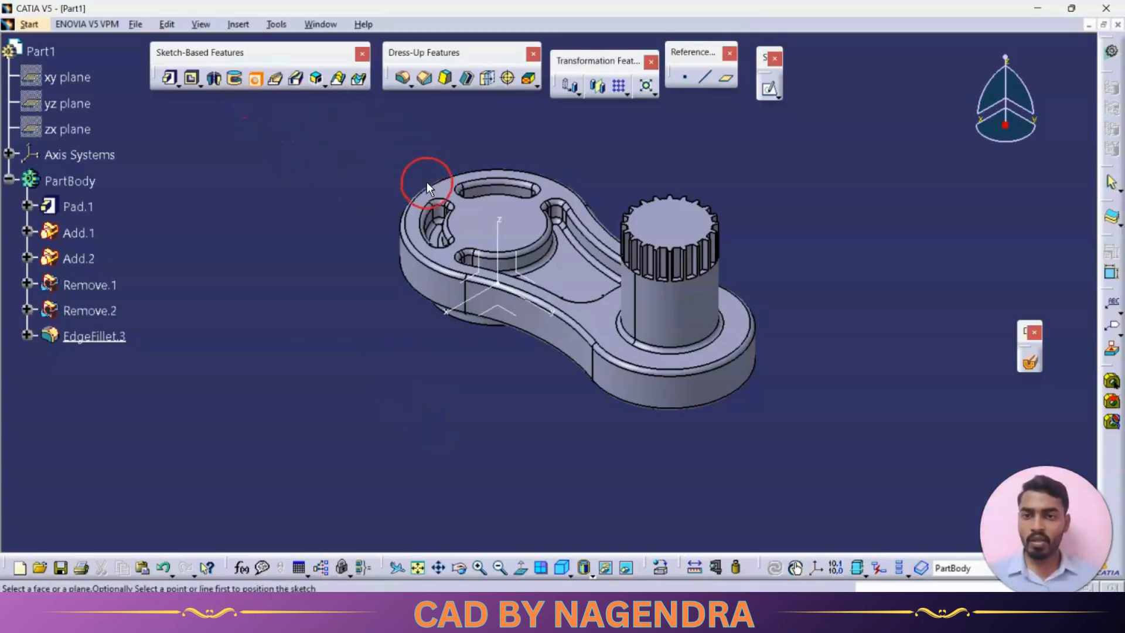
{"action": "left_click", "coordinate": [487, 222]}
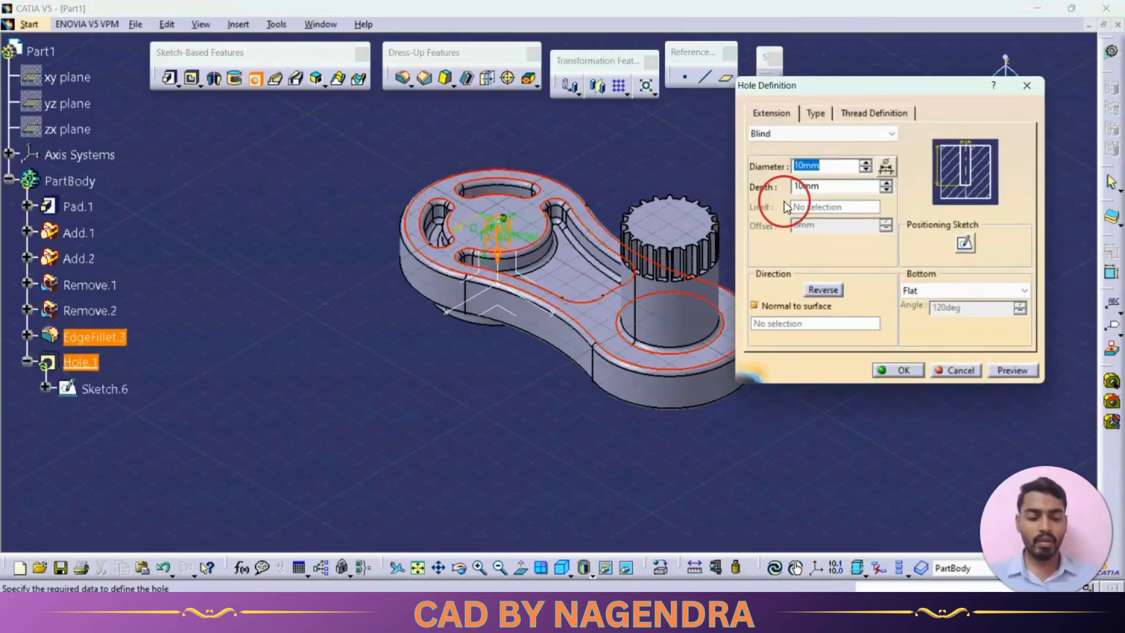
{"action": "left_click", "coordinate": [876, 134]}
{"action": "left_click", "coordinate": [813, 160]}
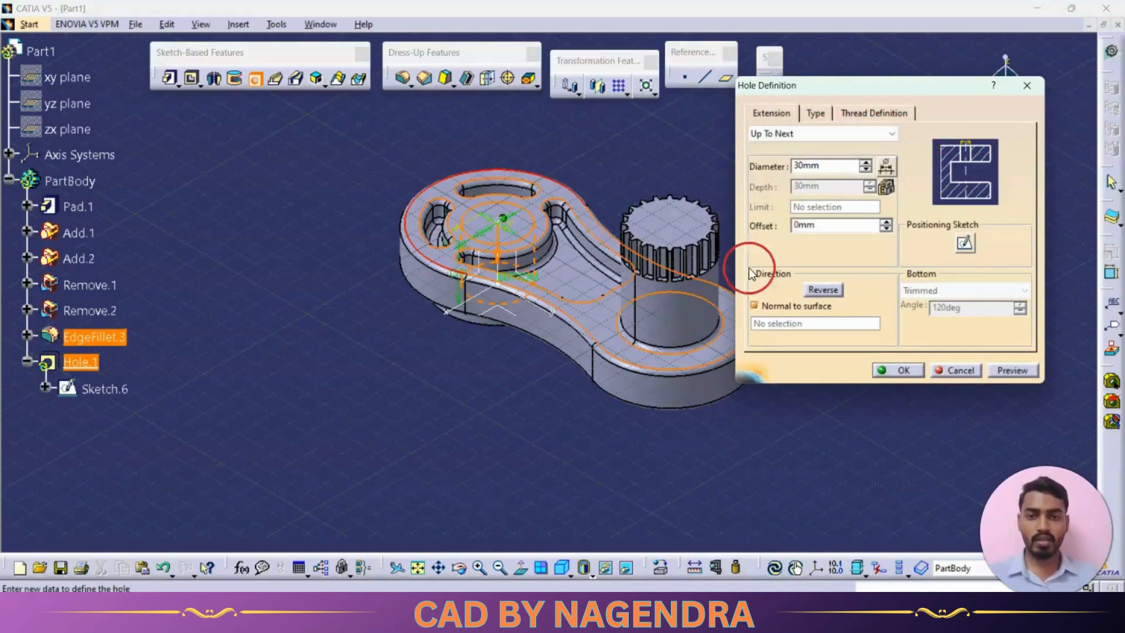
{"action": "left_click", "coordinate": [888, 370]}
{"action": "middle_click_drag", "start_coordinate": [470, 389], "coordinate": [512, 417]}
- Fillet the upper rim of the large-end bore with a 2 mm radius
{"action": "key", "text": "alt+Tab"}
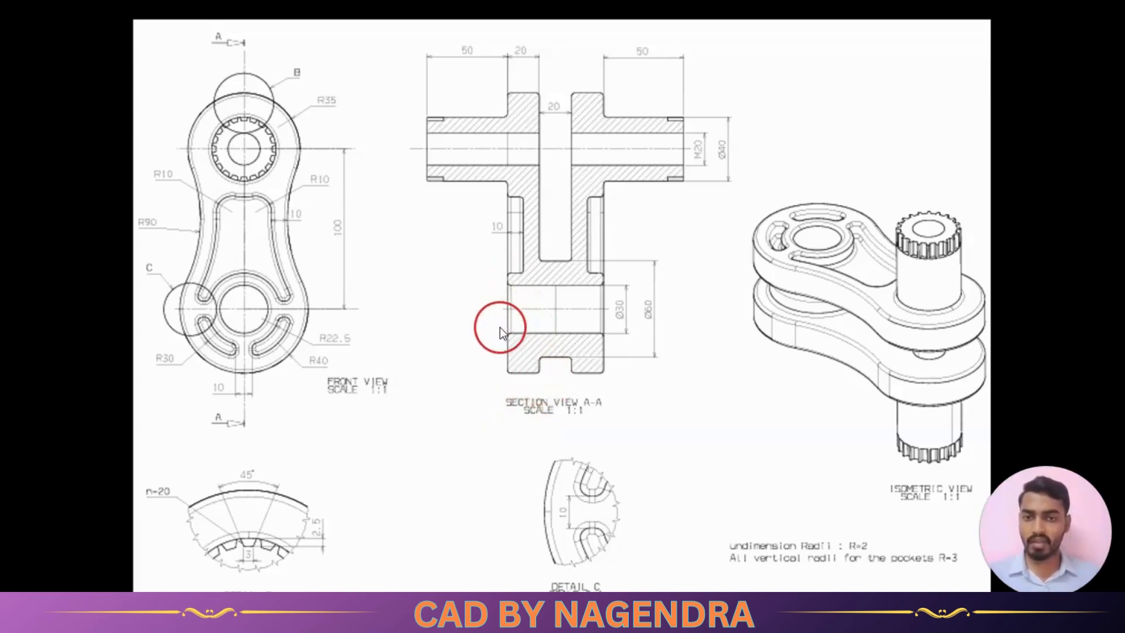
{"action": "key", "text": "alt+Tab"}
{"action": "left_click", "coordinate": [402, 80]}
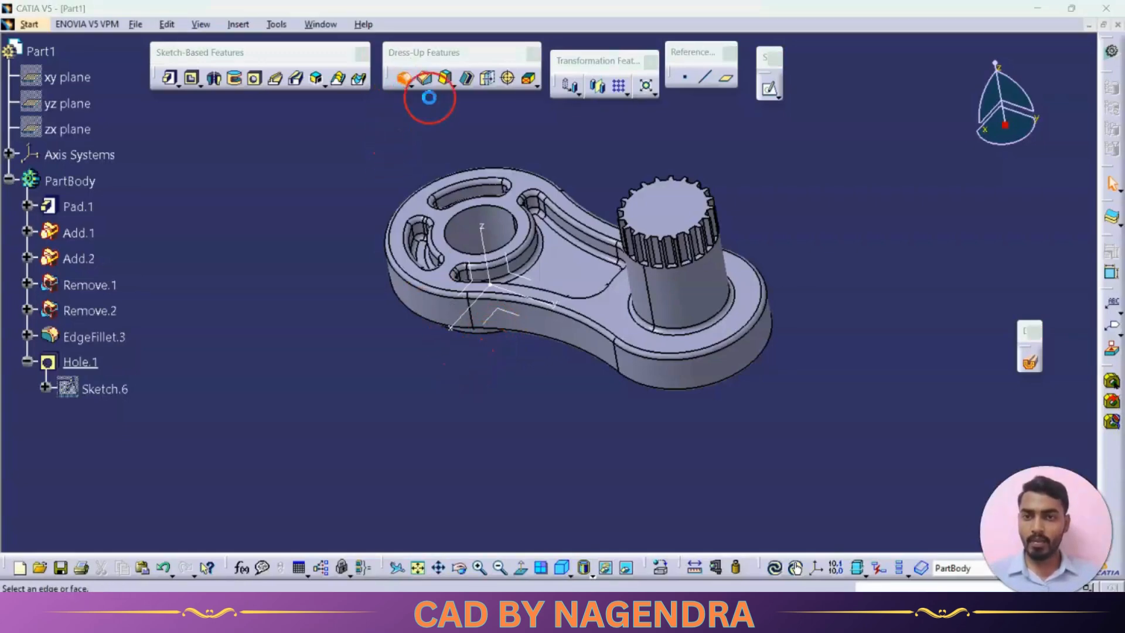
{"action": "left_click", "coordinate": [466, 207]}
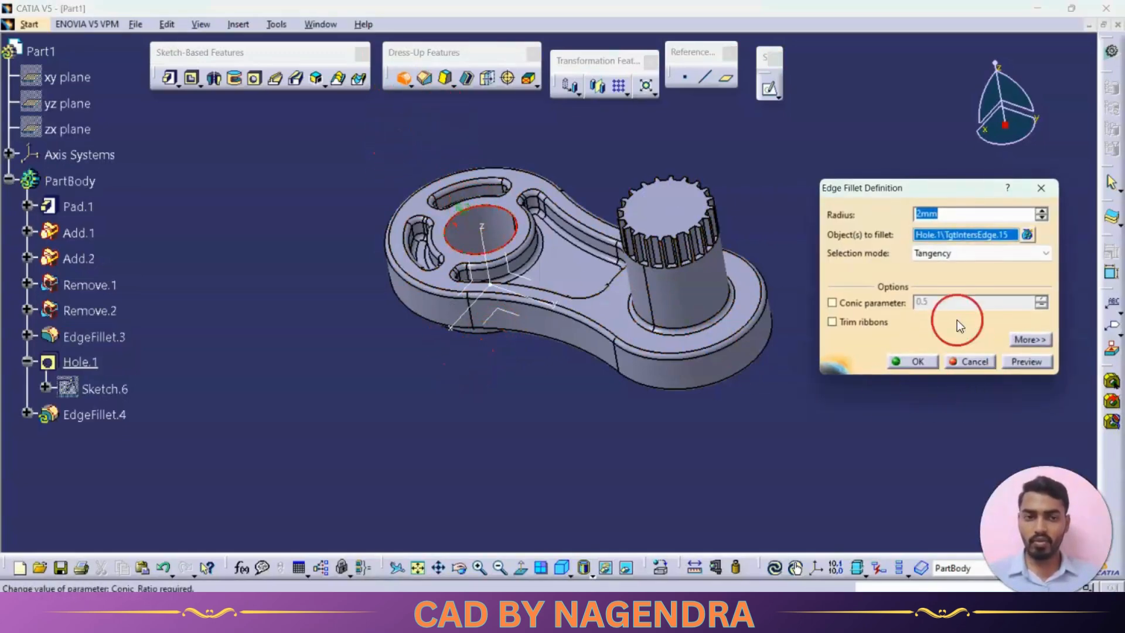
{"action": "left_click", "coordinate": [912, 361]}
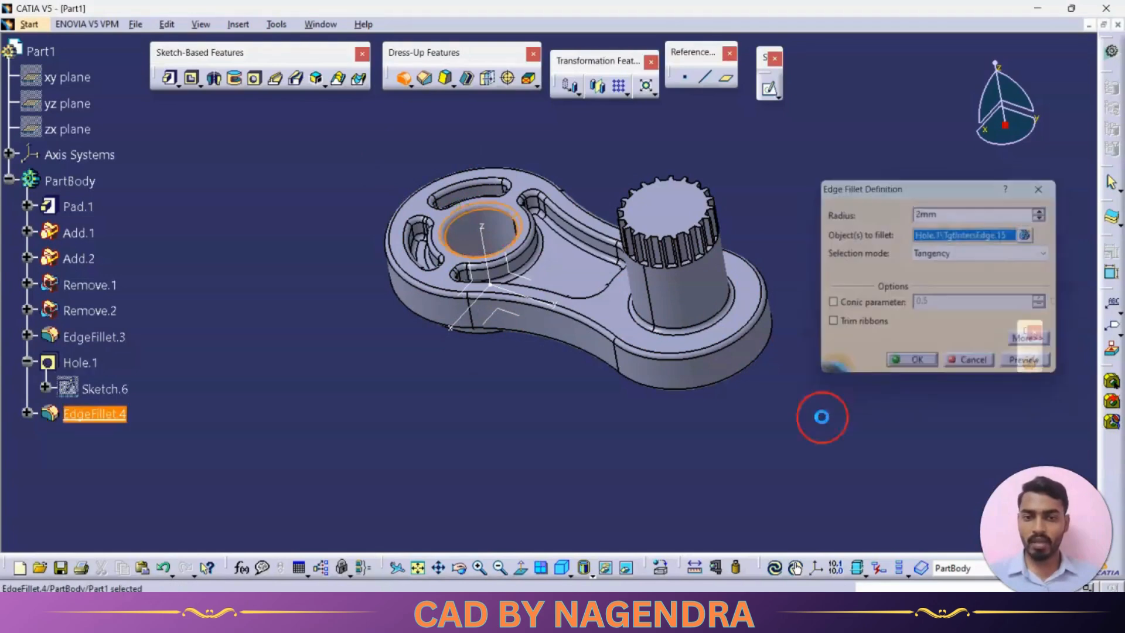
{"action": "middle_click_drag", "start_coordinate": [515, 432], "coordinate": [614, 461]}
- Check the shaft's thread callout in the reference drawing and start an Up To Next hole on the splined shaft's top face, concentric with the small end
{"action": "key", "text": "alt+Tab"}
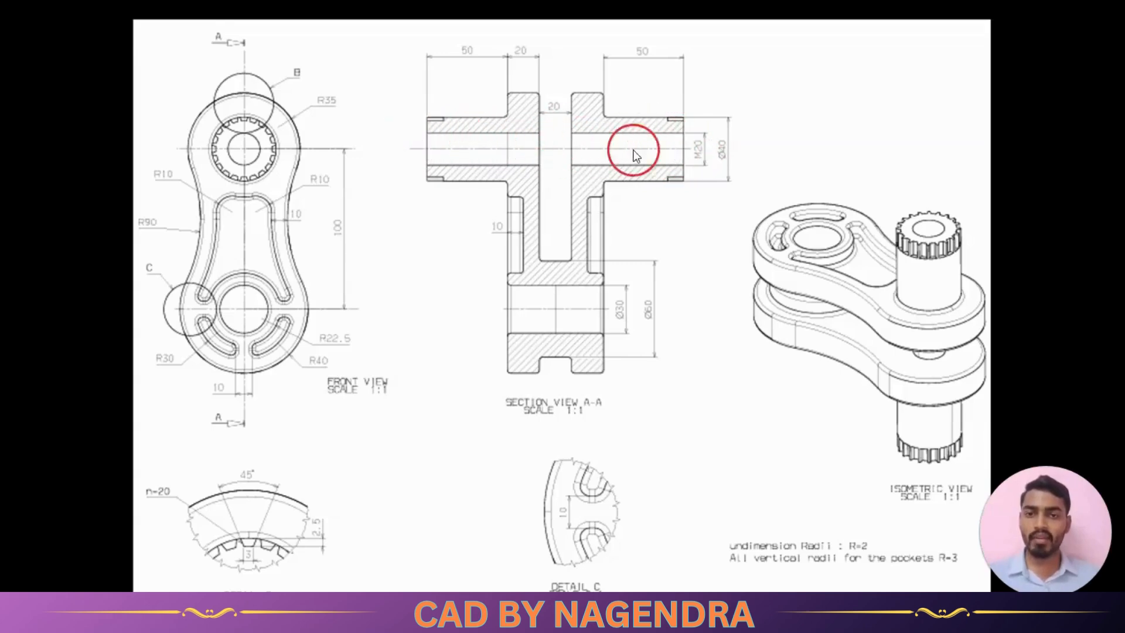
{"action": "key", "text": "alt+Tab"}
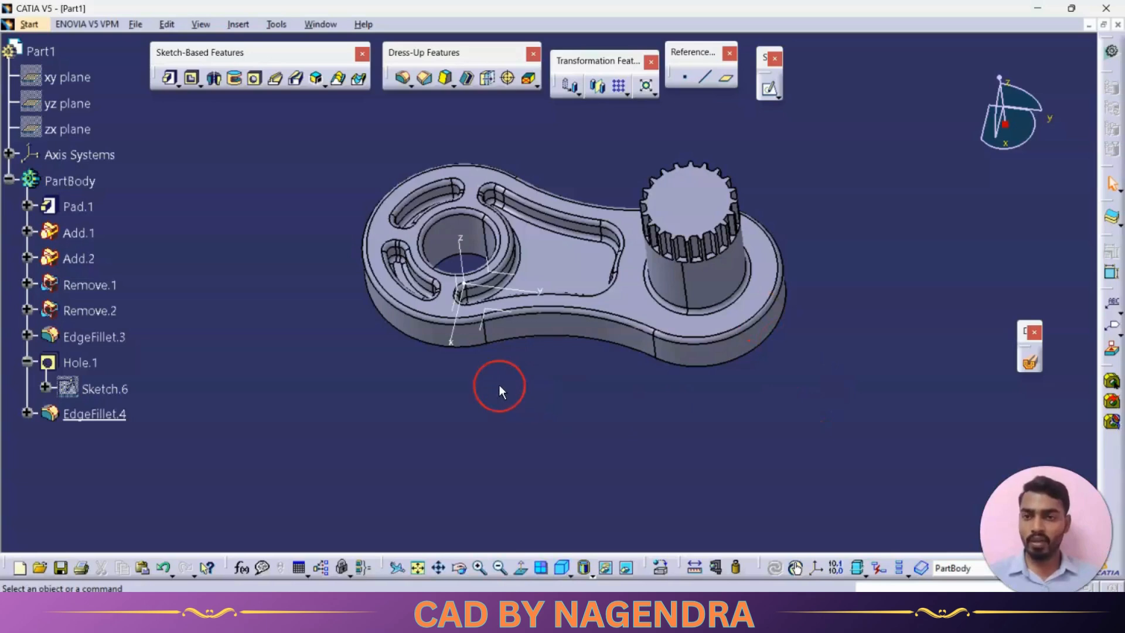
{"action": "left_click", "coordinate": [254, 81]}
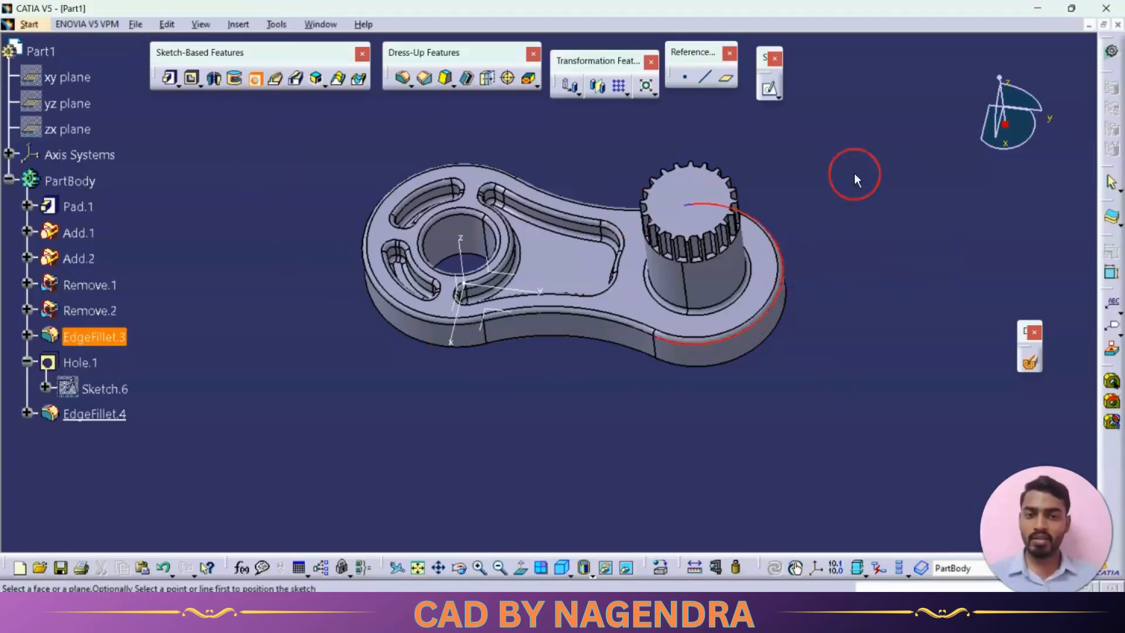
{"action": "left_click", "coordinate": [682, 204]}
{"action": "mouse_move", "coordinate": [675, 338]}
{"action": "middle_mouse_down"}
{"action": "mouse_move", "coordinate": [584, 379]}
{"action": "mouse_move", "coordinate": [556, 294]}
{"action": "middle_mouse_up"}
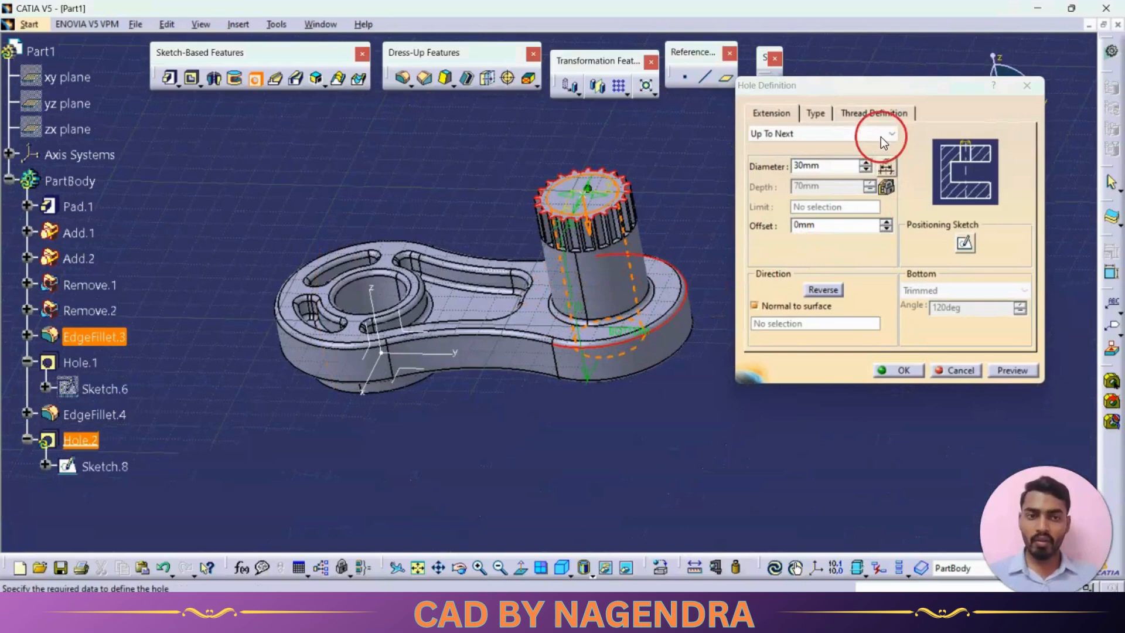
- Make the shaft hole threaded, using the Metric Thick Pitch standard and the M20 thread description
{"action": "left_click", "coordinate": [859, 114]}
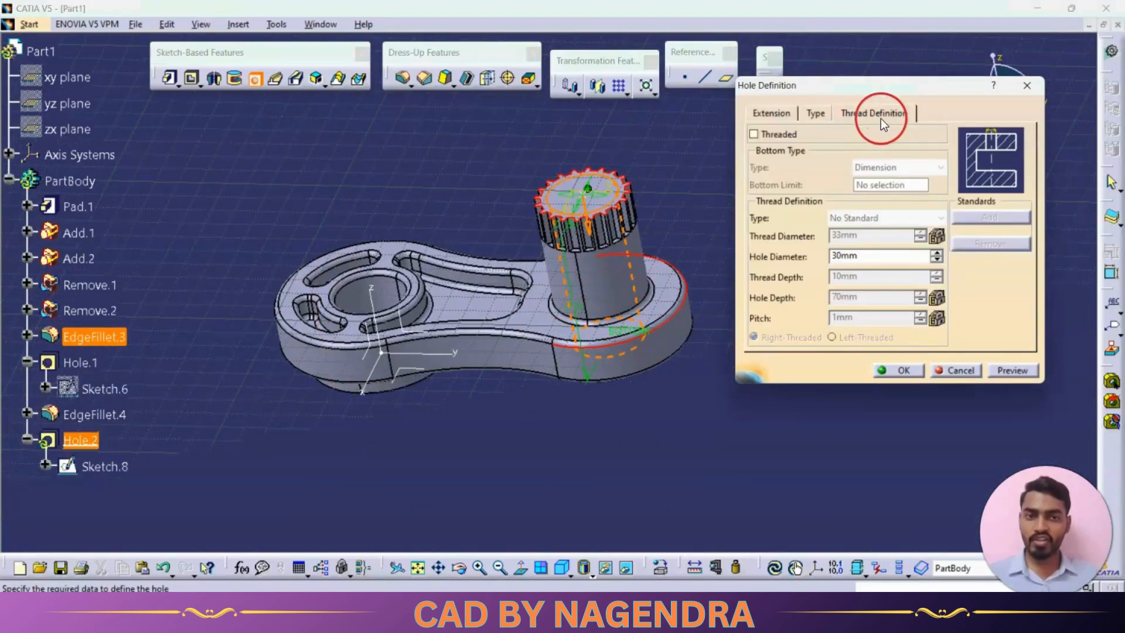
{"action": "left_click", "coordinate": [754, 134]}
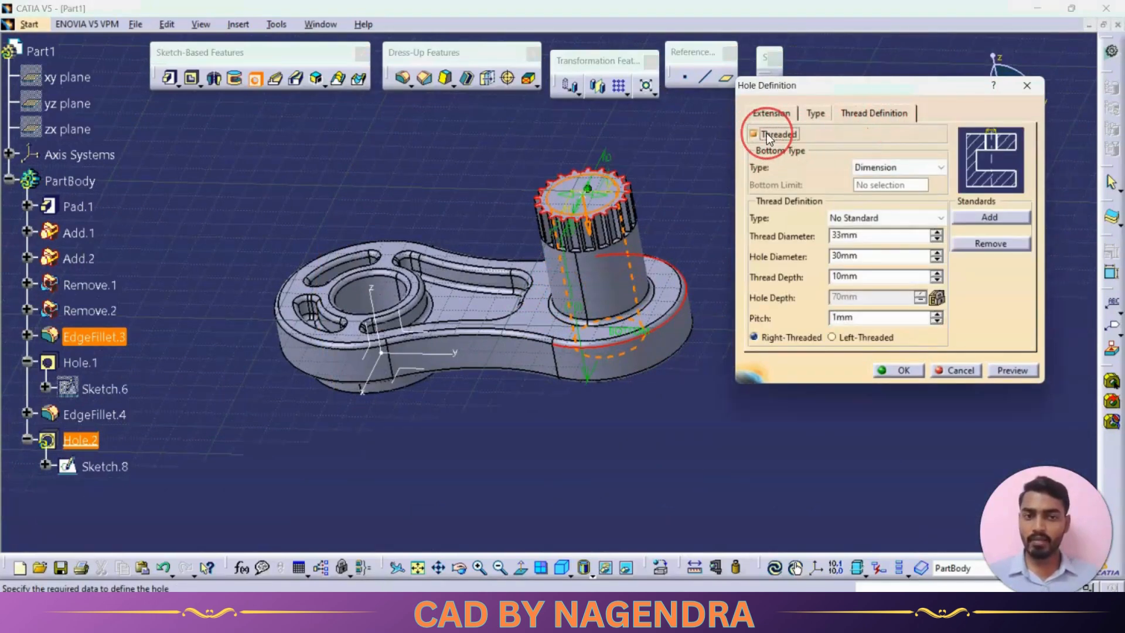
{"action": "left_click", "coordinate": [885, 218]}
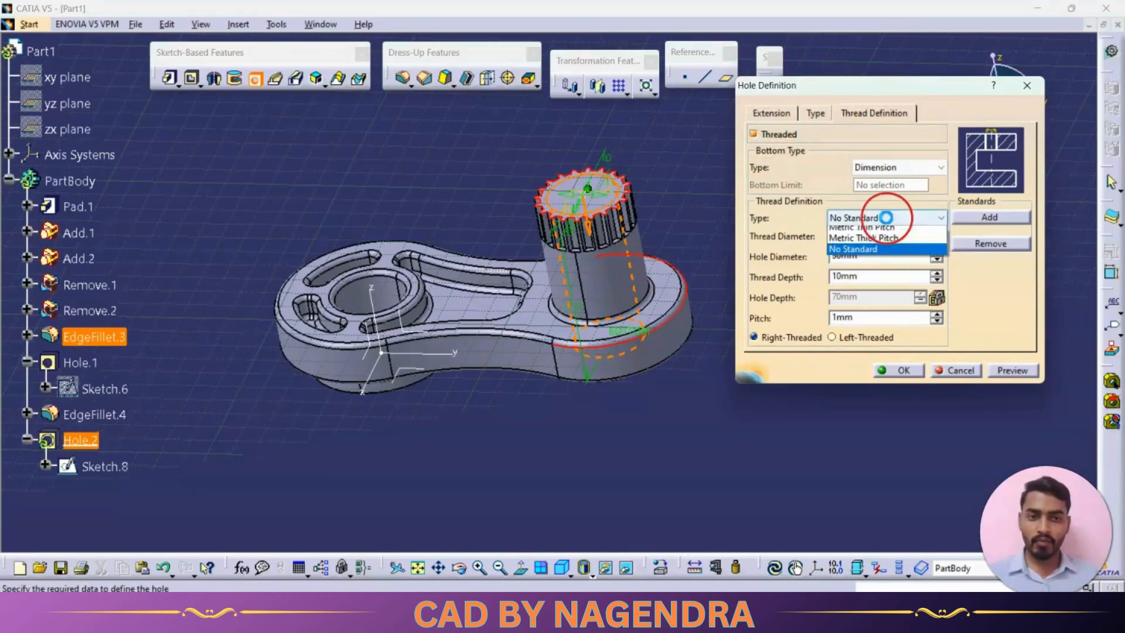
{"action": "left_click", "coordinate": [889, 243]}
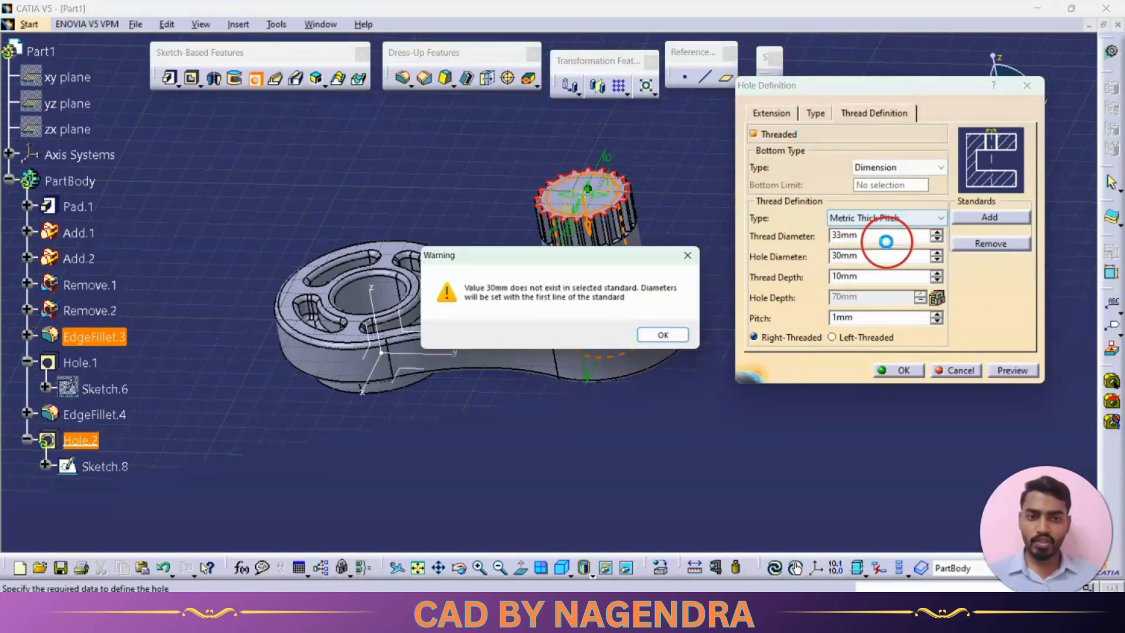
{"action": "left_click", "coordinate": [680, 333]}
{"action": "left_click", "coordinate": [874, 237]}
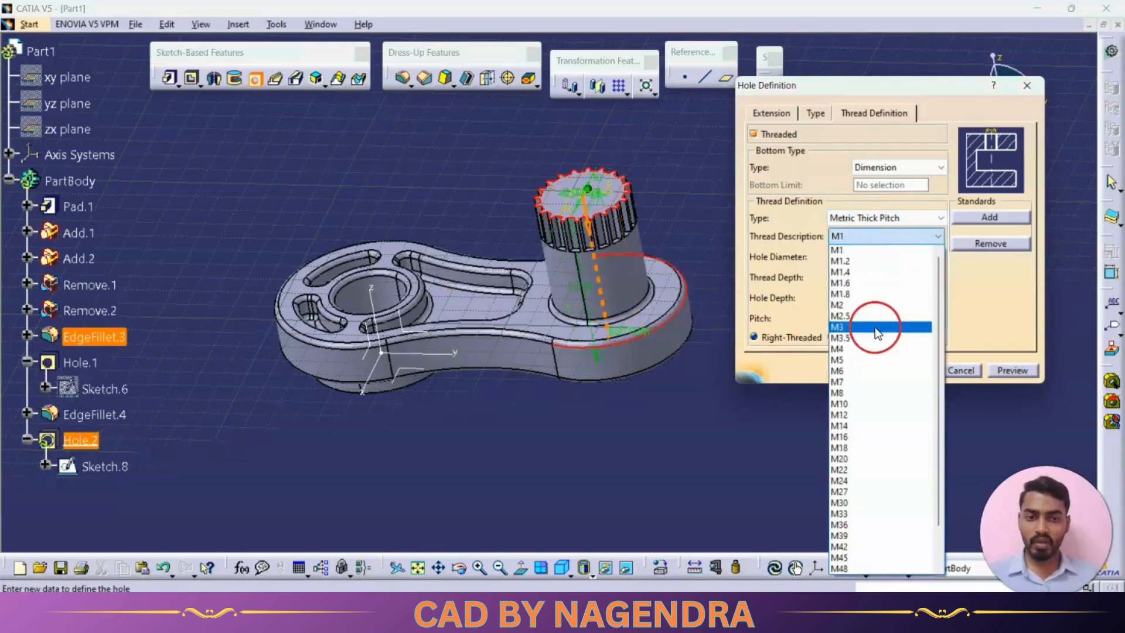
{"action": "left_click", "coordinate": [856, 460]}
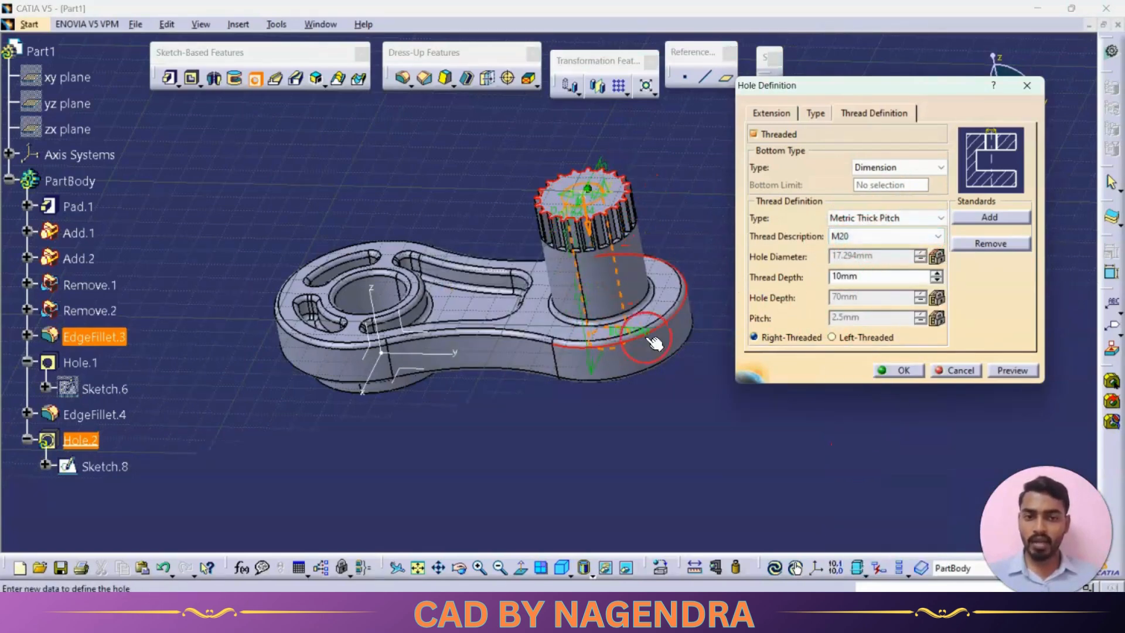
- Set the shaft hole's thread depth to 70 mm and create the hole
{"action": "double_click", "coordinate": [870, 275]}
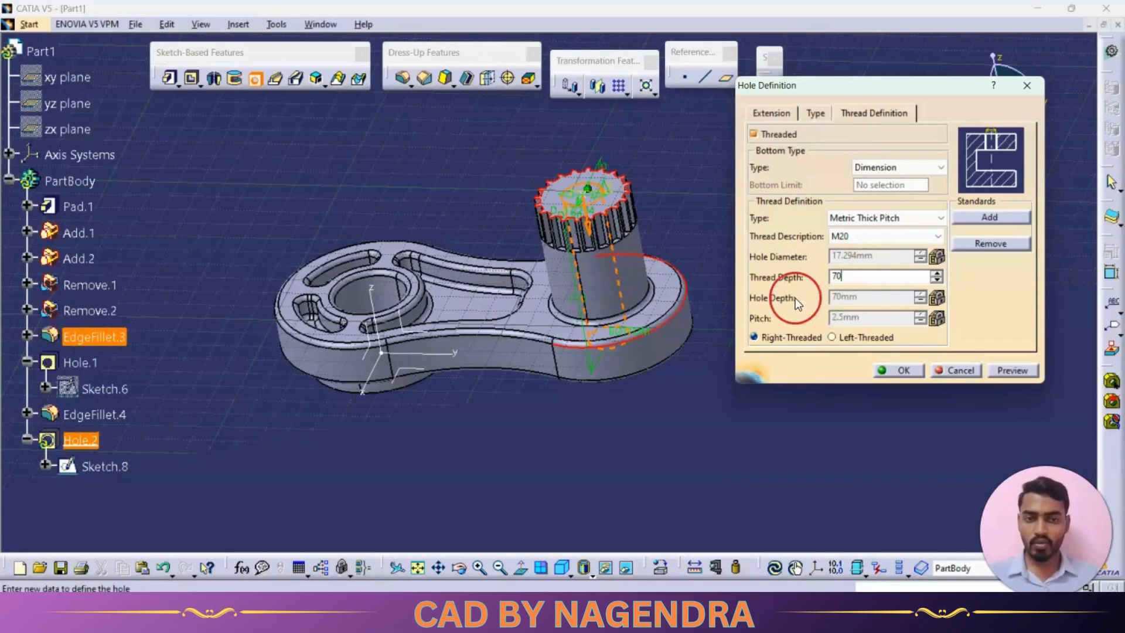
{"action": "left_click", "coordinate": [1009, 372]}
{"action": "left_click", "coordinate": [915, 370]}
{"action": "middle_click_drag", "start_coordinate": [527, 516], "coordinate": [510, 410]}
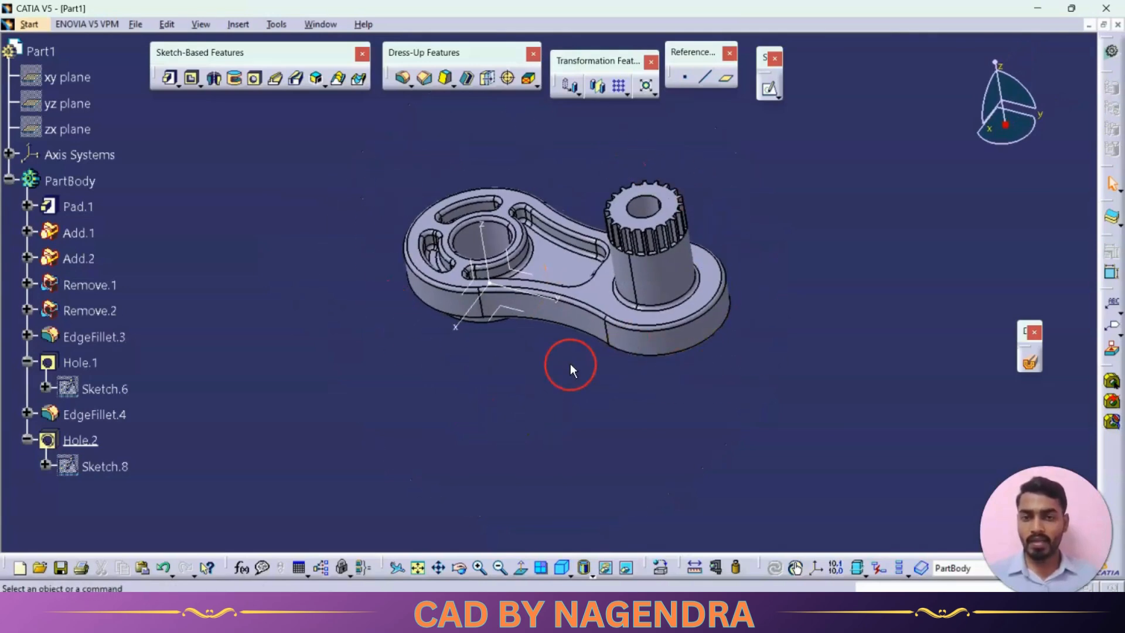
- Mirror the whole PartBody about the underside face of the large-end boss
{"action": "key", "text": "alt+Tab"}
{"action": "key", "text": "alt+Tab"}
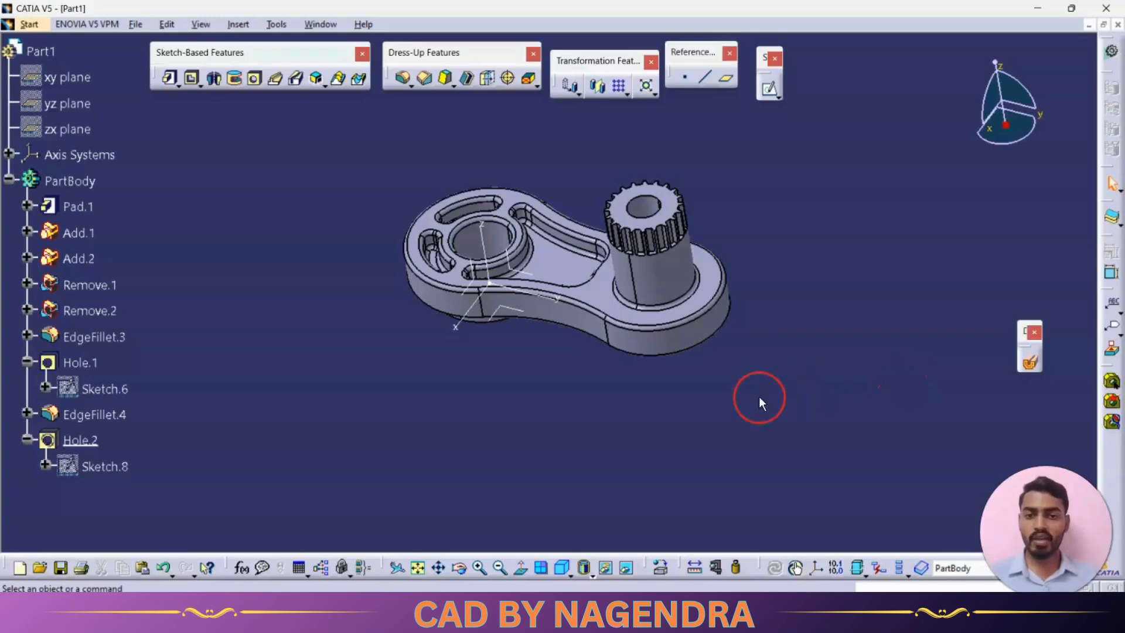
{"action": "left_click", "coordinate": [105, 180]}
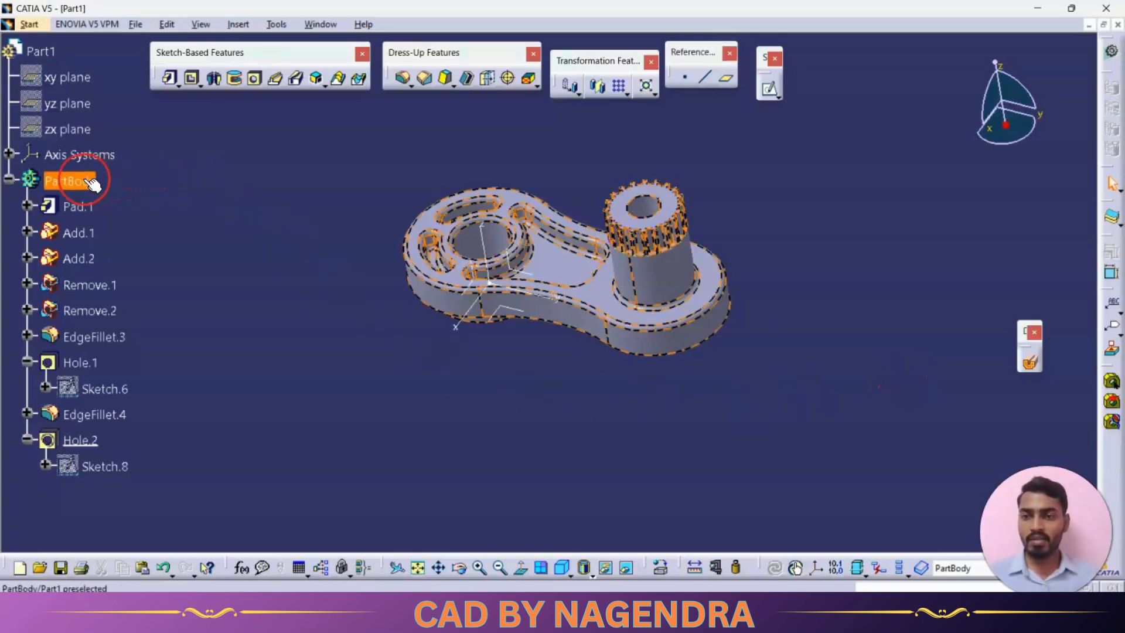
{"action": "left_click", "coordinate": [597, 88]}
{"action": "middle_click_drag", "start_coordinate": [508, 391], "coordinate": [568, 176]}
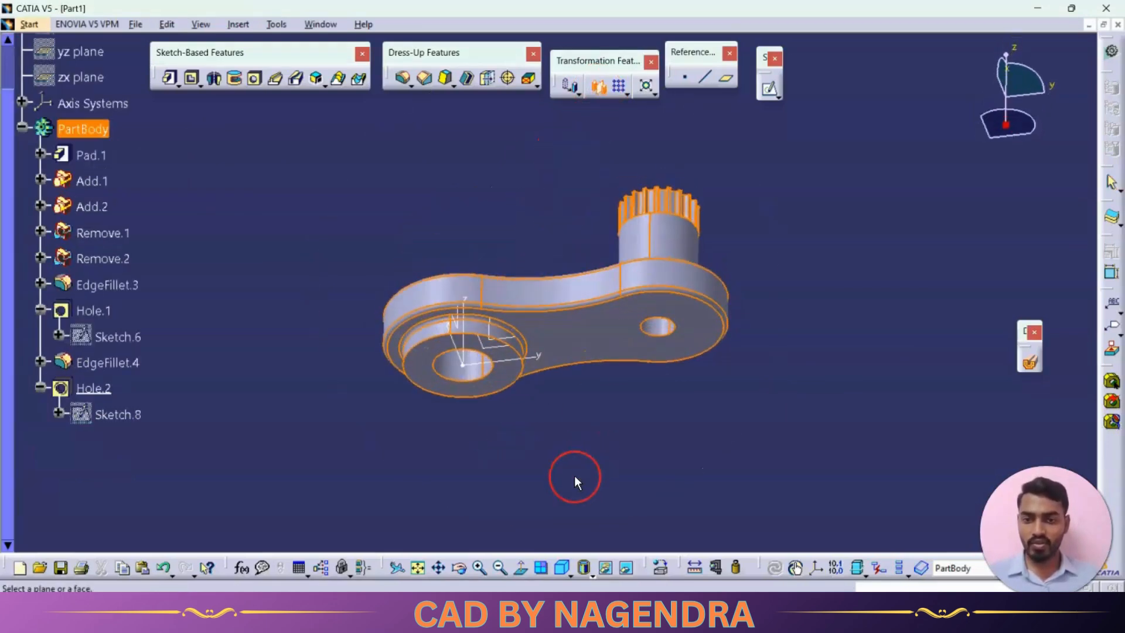
{"action": "left_click", "coordinate": [512, 387]}
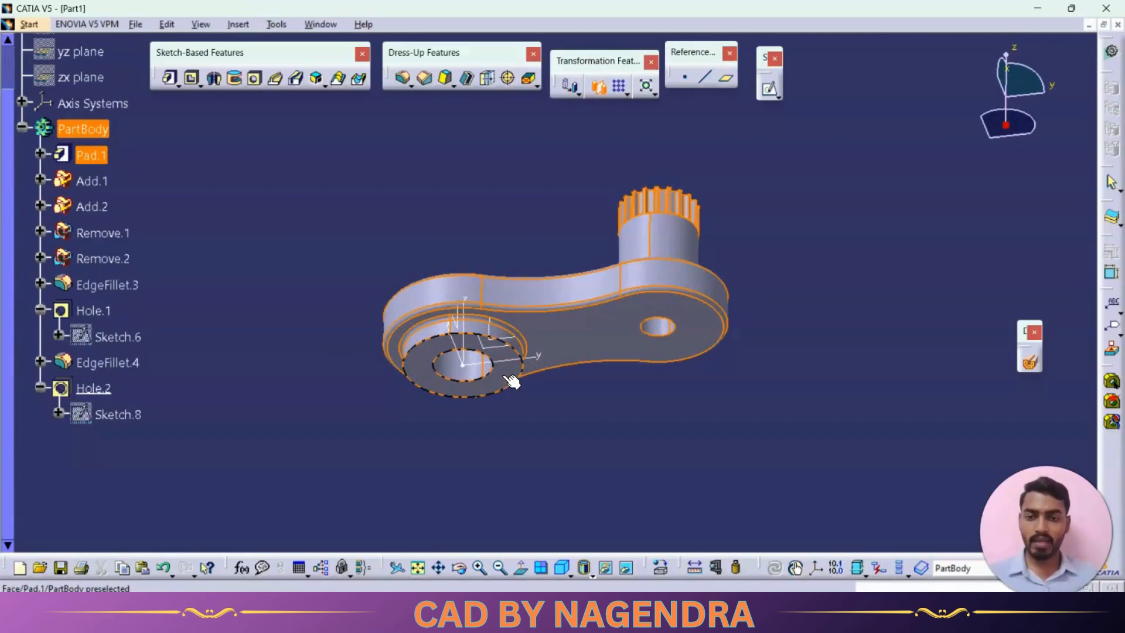
{"action": "middle_click_drag", "start_coordinate": [565, 258], "coordinate": [599, 392]}
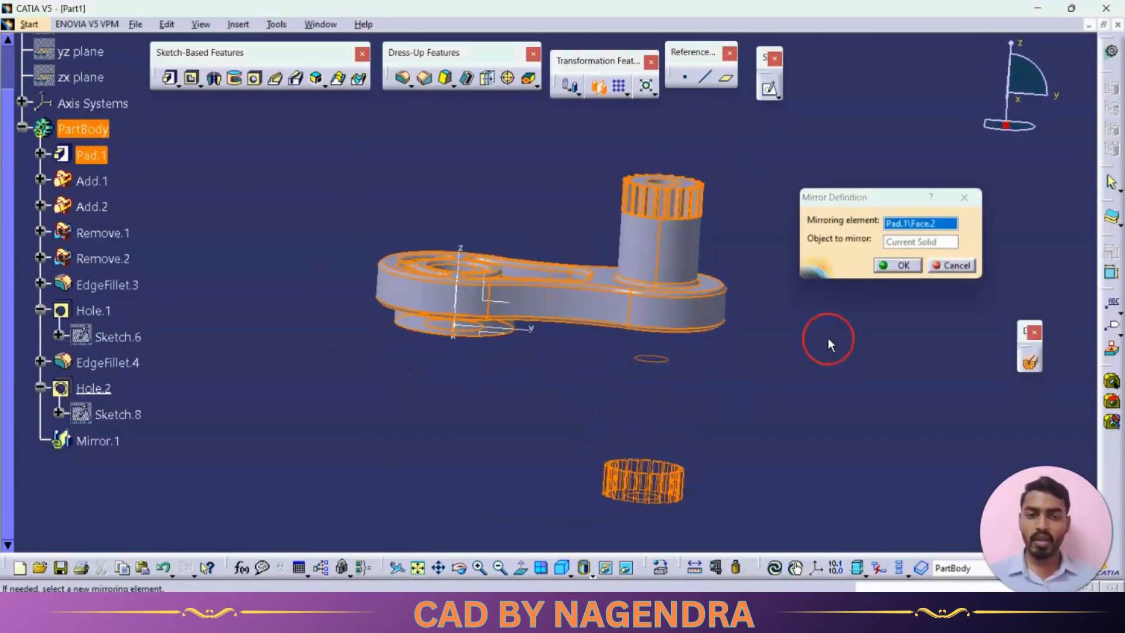
{"action": "left_click", "coordinate": [894, 265]}
{"action": "left_click", "coordinate": [859, 370]}
- Switch to the isometric view and collapse the Hole.1 and Hole.2 branches in the specification tree
{"action": "left_click", "coordinate": [559, 566]}
{"action": "middle_click_drag", "start_coordinate": [284, 350], "coordinate": [434, 370]}
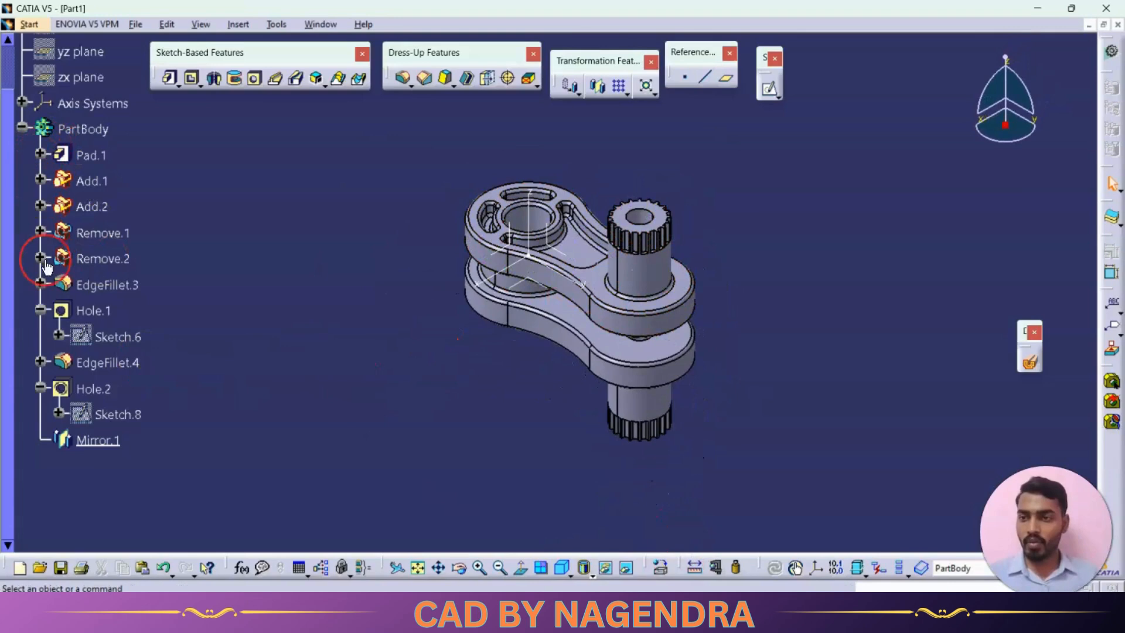
{"action": "left_click", "coordinate": [41, 311]}
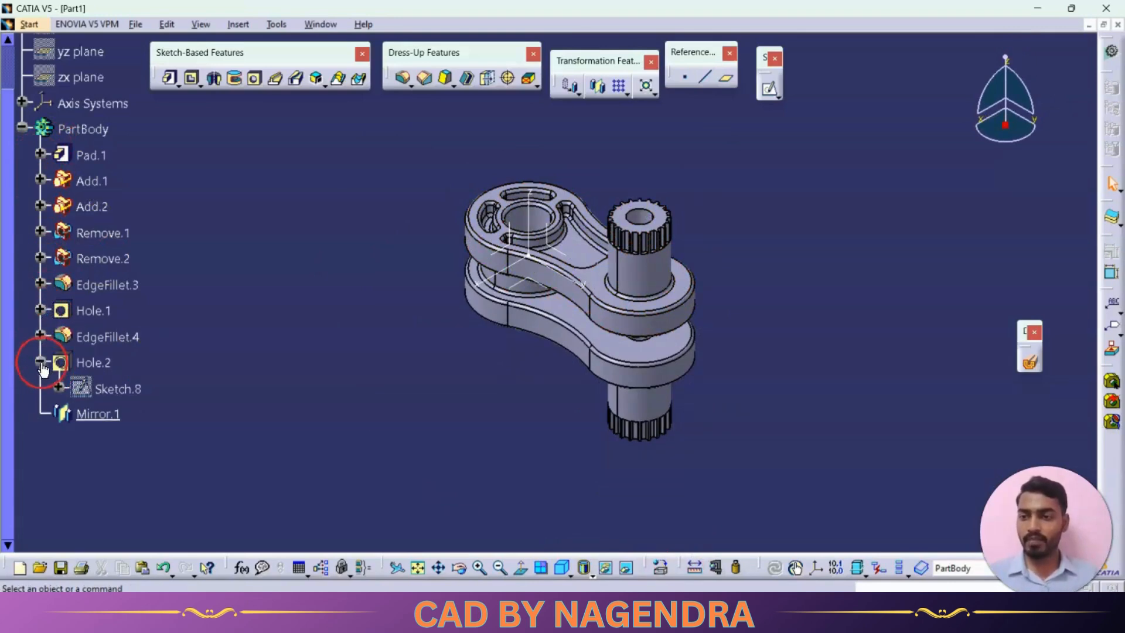
{"action": "left_click", "coordinate": [40, 362]}
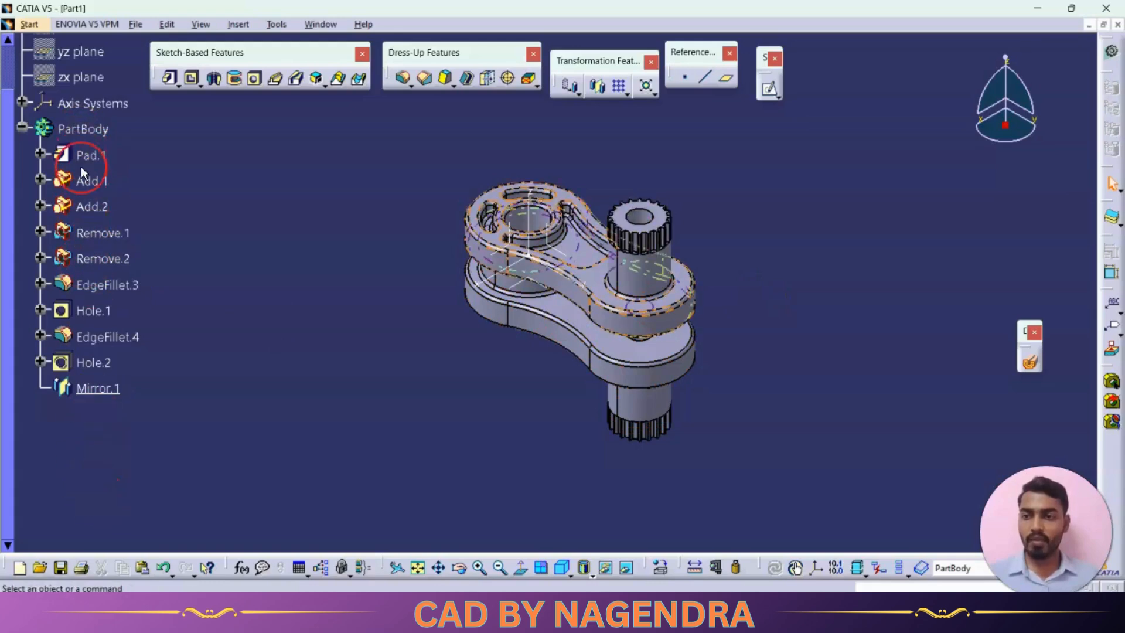
{"action": "scroll", "coordinate": [88, 496], "scroll_direction": "up", "scroll_amount": 2}
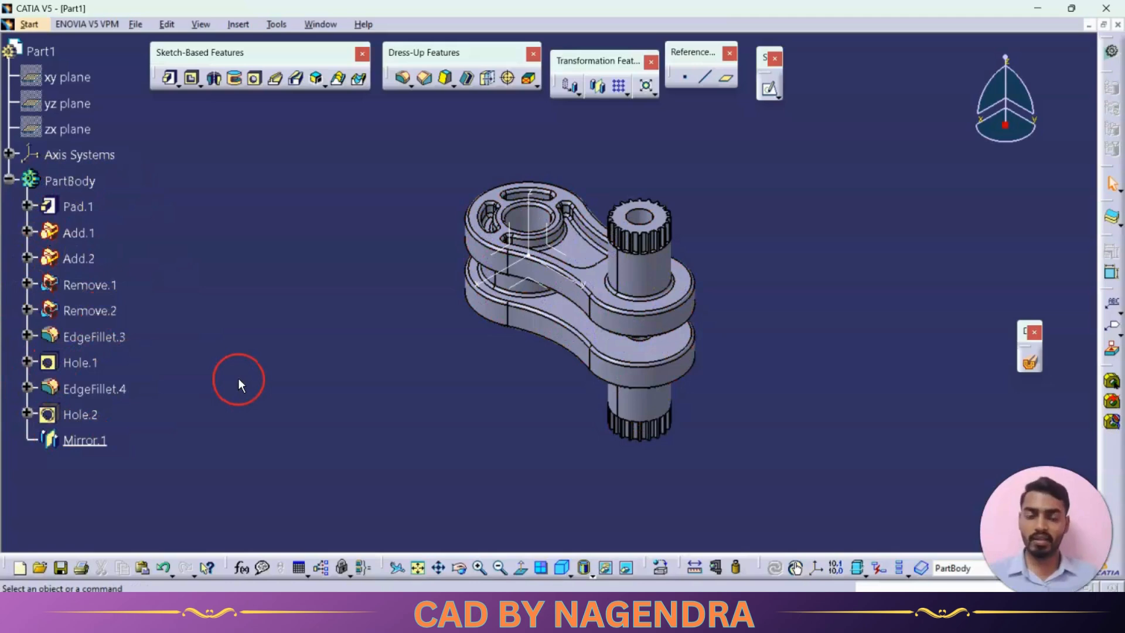
- Set the PartBody's graphic properties to a yellow fill colour and magenta edges
{"action": "right_click", "coordinate": [93, 174]}
{"action": "left_click", "coordinate": [130, 236]}
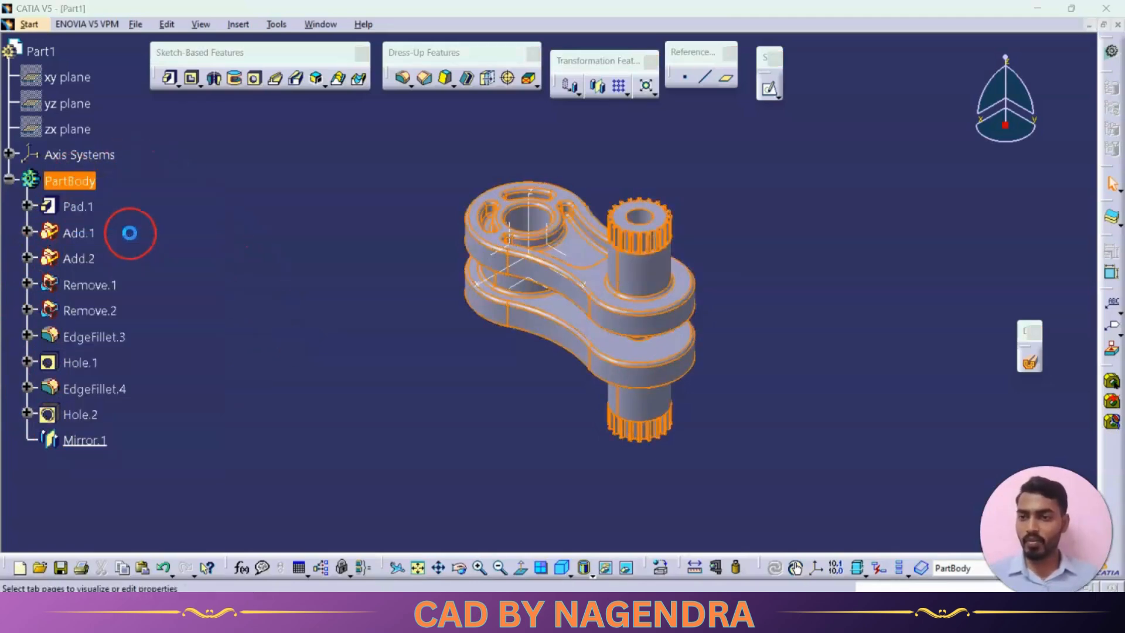
{"action": "left_click", "coordinate": [106, 206]}
{"action": "left_click", "coordinate": [78, 252]}
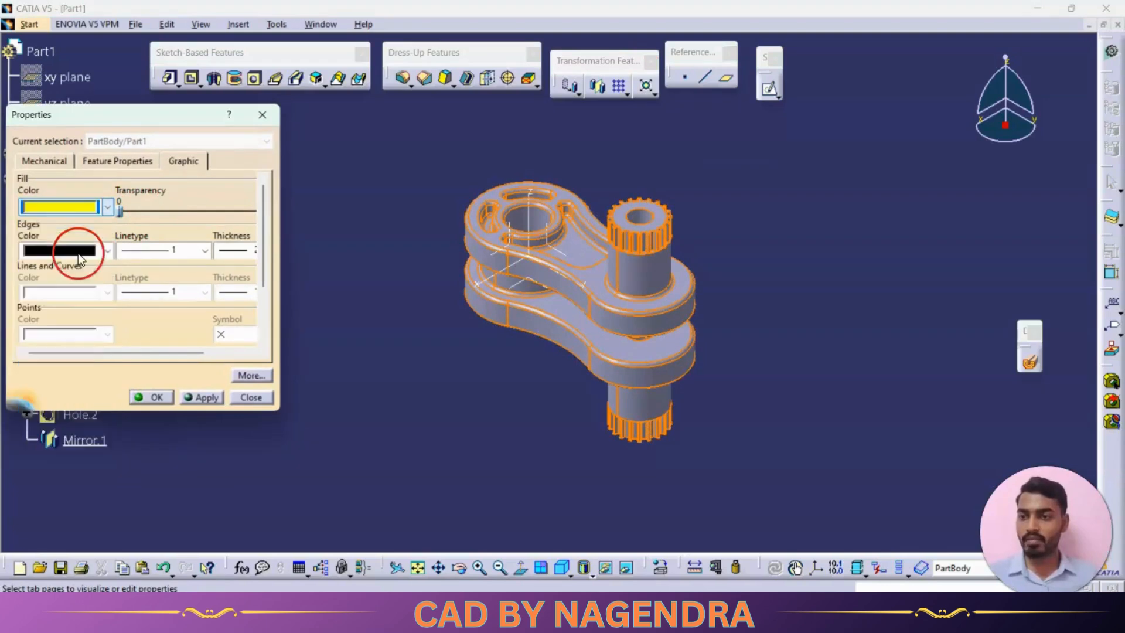
{"action": "left_click", "coordinate": [108, 250]}
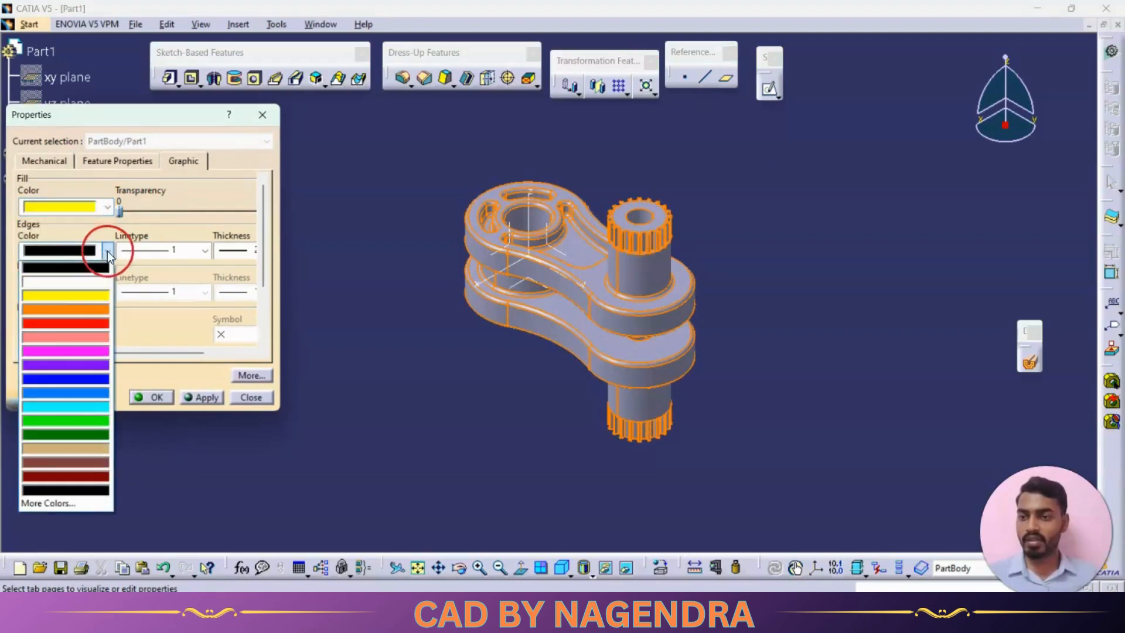
{"action": "left_click", "coordinate": [82, 350]}
{"action": "left_click", "coordinate": [150, 397]}
{"action": "middle_click_drag", "start_coordinate": [428, 385], "coordinate": [433, 347]}
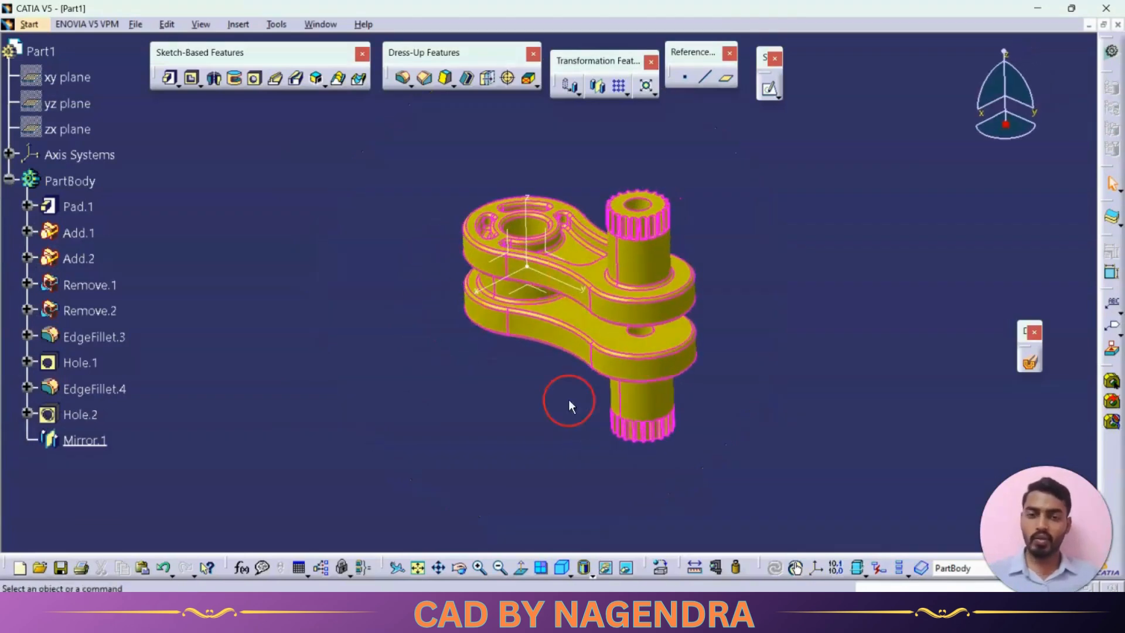
{"action": "middle_click_drag", "start_coordinate": [522, 221], "coordinate": [572, 263]}
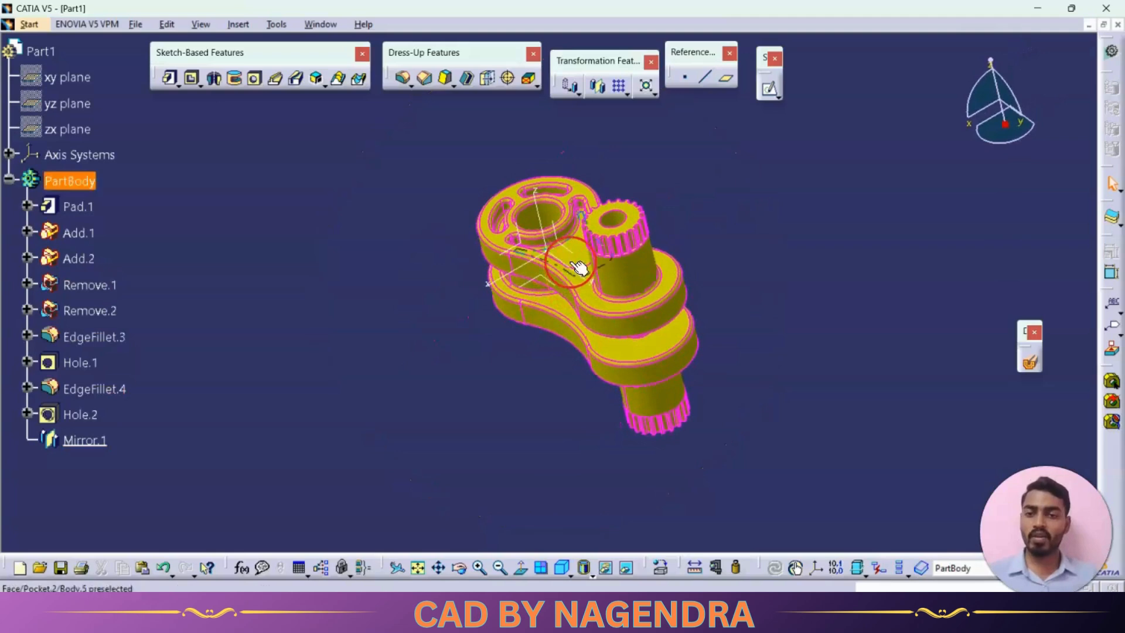